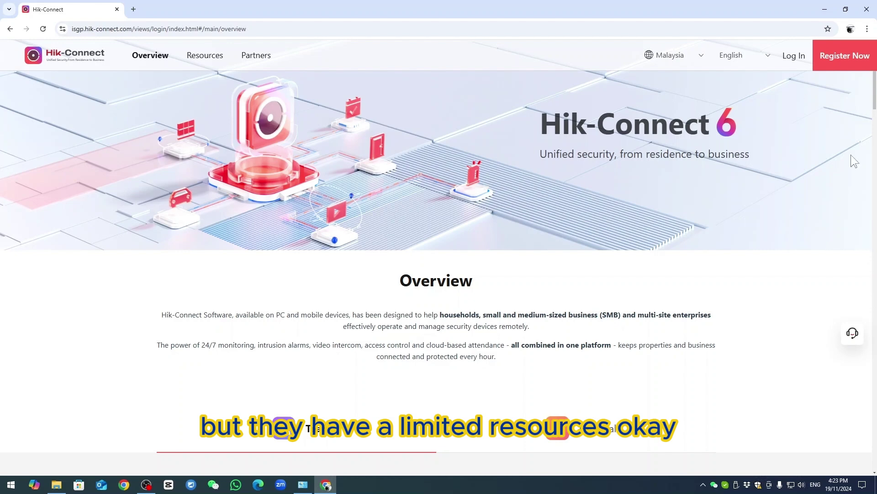
- Sign in to Hik-Connect with the account email and password, accepting cookies and declining password saving
{"action": "left_click", "coordinate": [796, 57]}
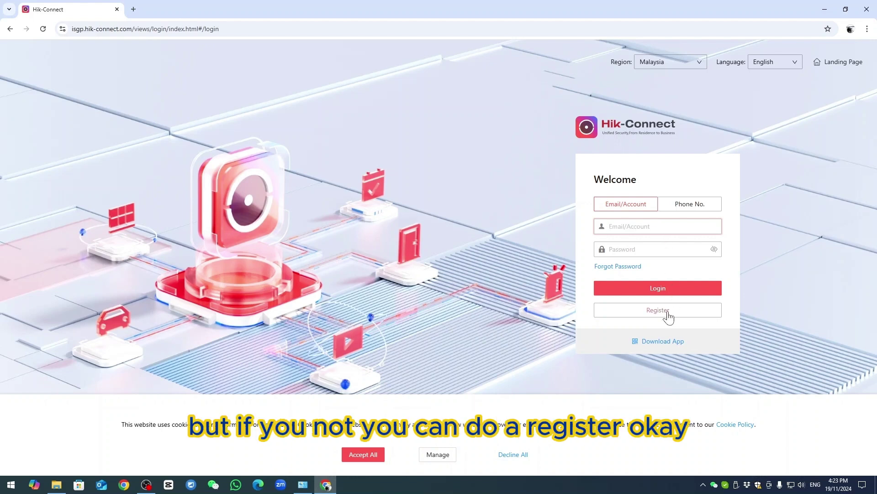
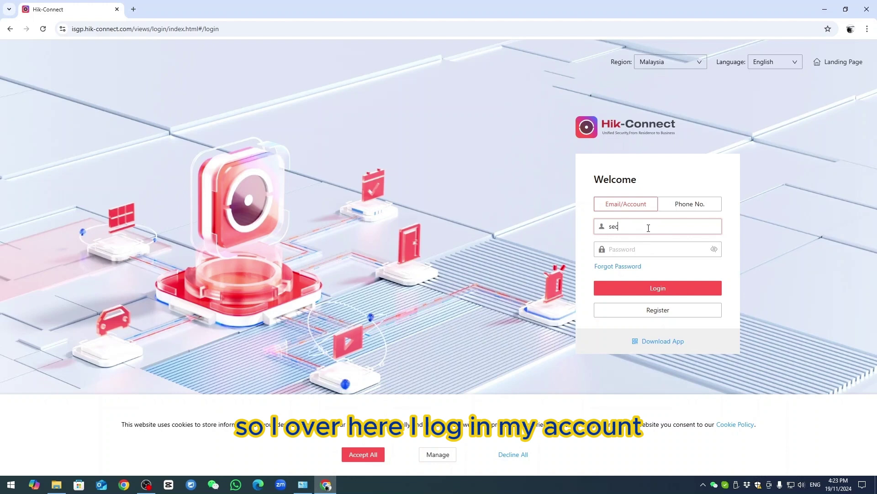
{"action": "key", "text": "Tab"}
{"action": "type", "text": "•••••••••••"}
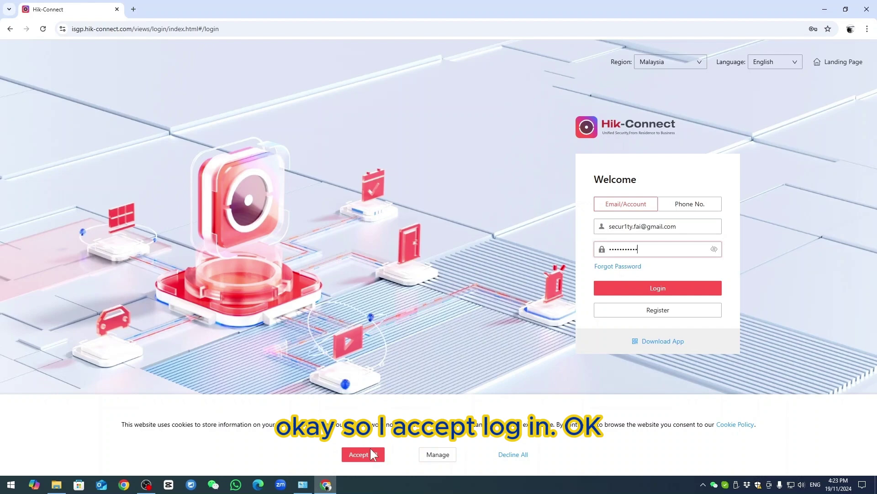
{"action": "left_click", "coordinate": [372, 454]}
{"action": "left_click", "coordinate": [669, 293]}
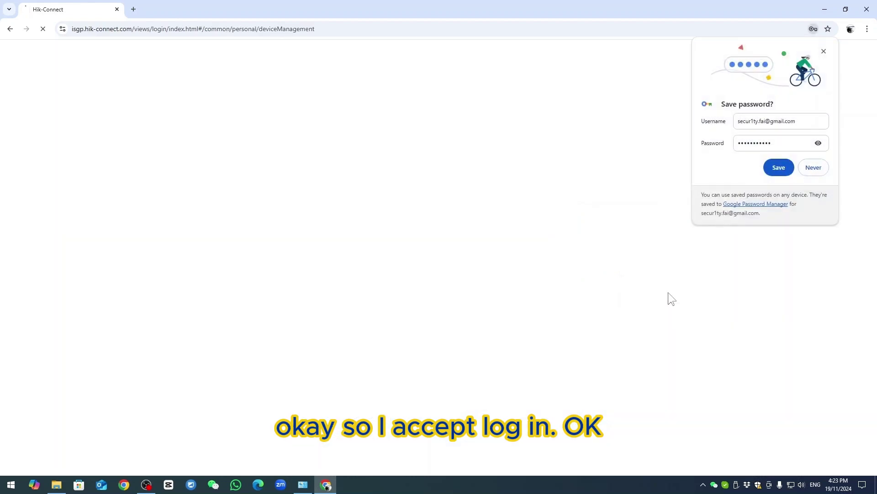
{"action": "left_click", "coordinate": [813, 166]}
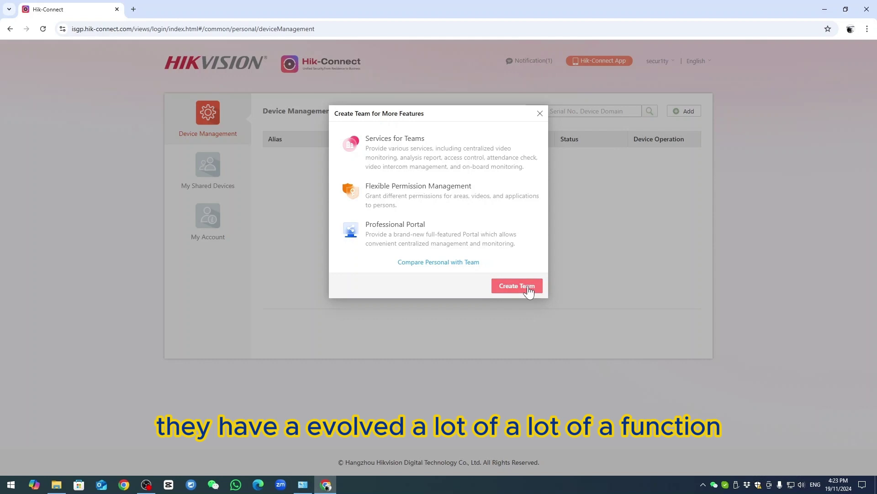
- Start a new team named 'OfficeMy' with the Office scene type
{"action": "left_click", "coordinate": [528, 287]}
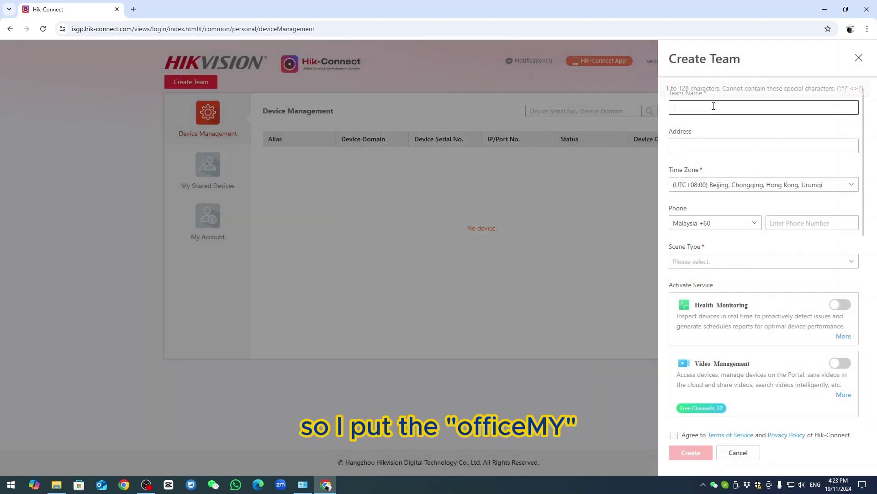
{"action": "type", "text": "Offic"}
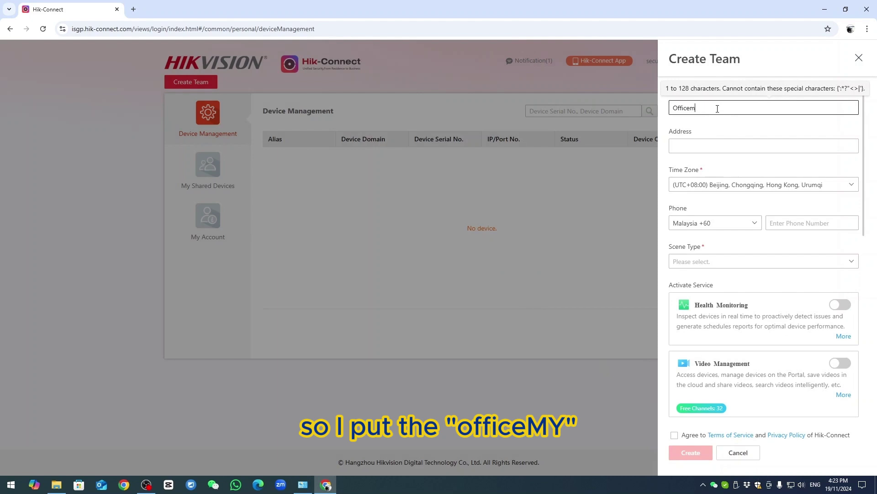
{"action": "type", "text": "em"}
{"action": "key", "text": "BackSpace"}
{"action": "key", "text": "BackSpace"}
{"action": "key", "text": "BackSpace"}
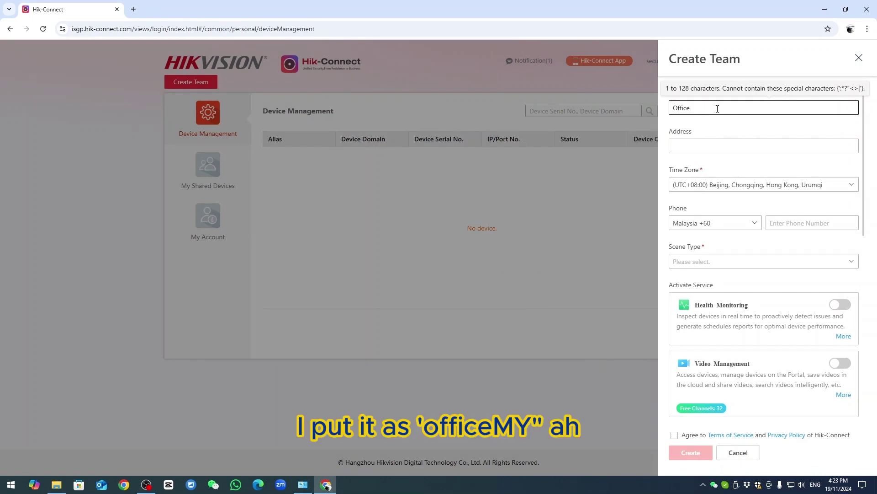
{"action": "type", "text": "My"}
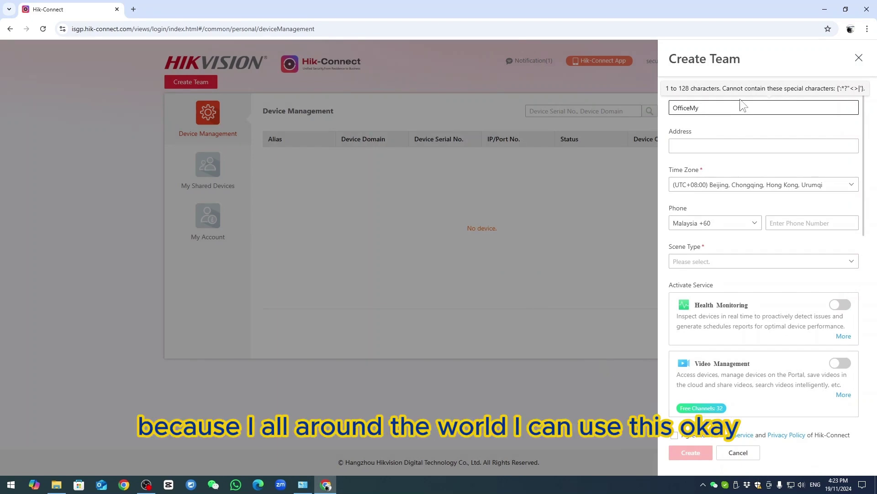
{"action": "left_click", "coordinate": [766, 264]}
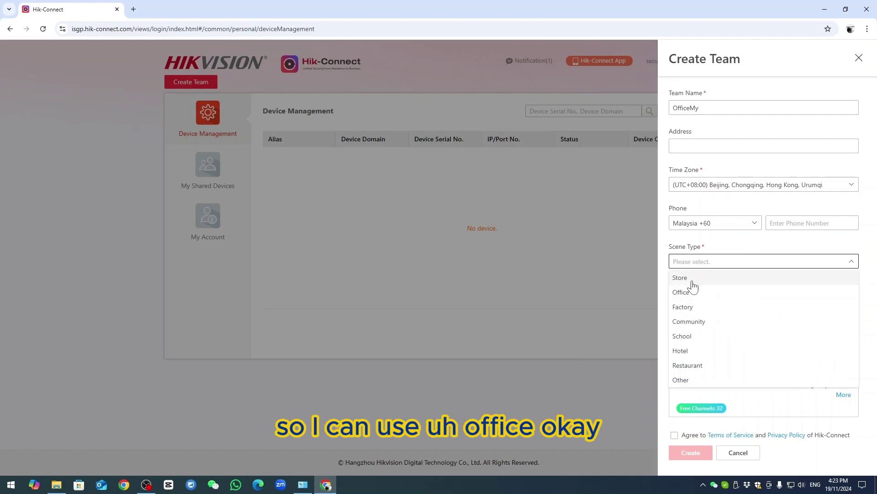
{"action": "left_click", "coordinate": [690, 292]}
- Turn on all services, from Health Monitoring to On-Board Monitoring, accept the terms and create the team
{"action": "scroll", "coordinate": [773, 311], "scroll_direction": "down", "scroll_amount": 1}
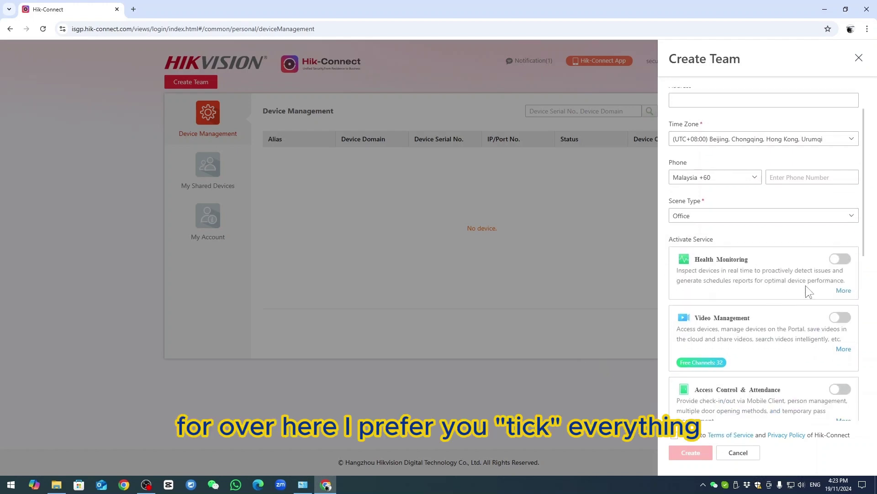
{"action": "left_click", "coordinate": [839, 260]}
{"action": "left_click", "coordinate": [840, 317]}
{"action": "scroll", "coordinate": [827, 322], "scroll_direction": "down", "scroll_amount": 2}
{"action": "left_click", "coordinate": [839, 323]}
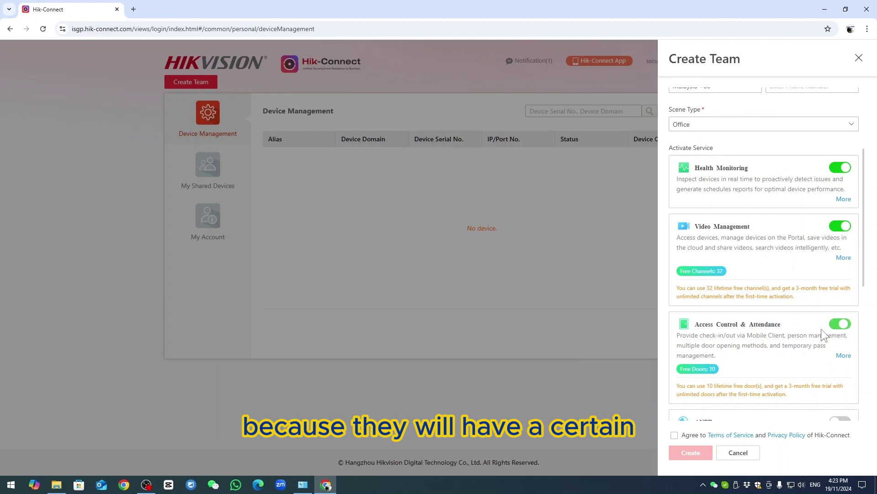
{"action": "scroll", "coordinate": [822, 331], "scroll_direction": "down", "scroll_amount": 2}
{"action": "left_click", "coordinate": [839, 330]}
{"action": "scroll", "coordinate": [839, 327], "scroll_direction": "down", "scroll_amount": 3}
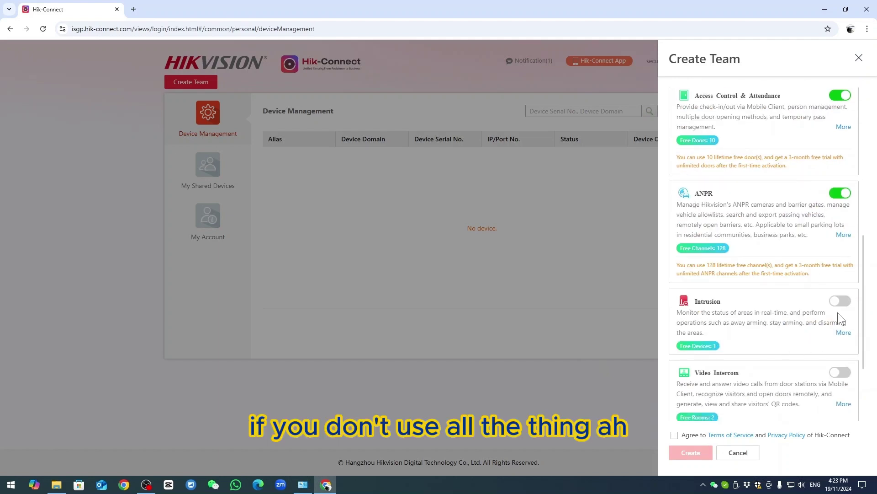
{"action": "left_click", "coordinate": [840, 301]}
{"action": "left_click", "coordinate": [840, 398]}
{"action": "scroll", "coordinate": [811, 378], "scroll_direction": "down", "scroll_amount": 3}
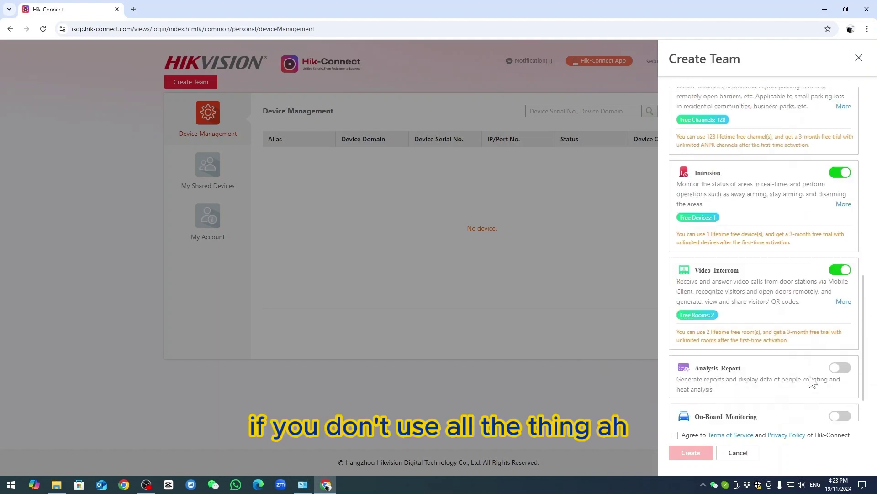
{"action": "left_click", "coordinate": [841, 359]}
{"action": "scroll", "coordinate": [818, 359], "scroll_direction": "down", "scroll_amount": 1}
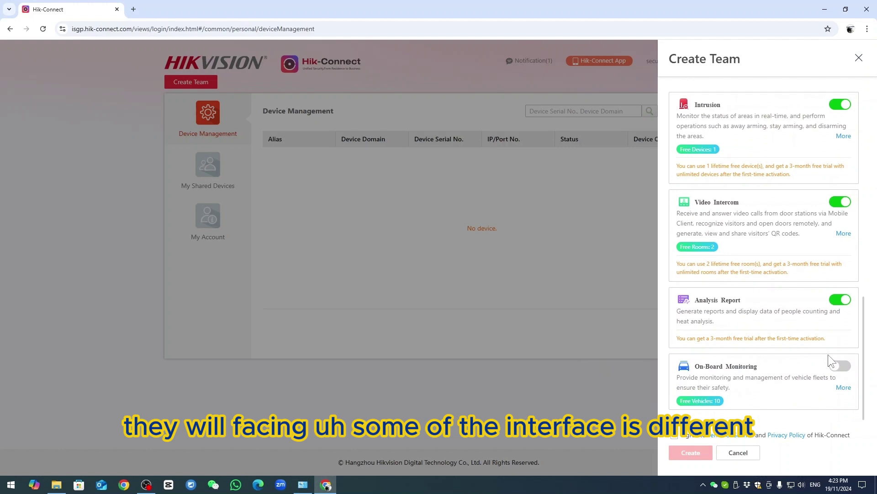
{"action": "left_click", "coordinate": [839, 363]}
{"action": "scroll", "coordinate": [773, 356], "scroll_direction": "down", "scroll_amount": 1}
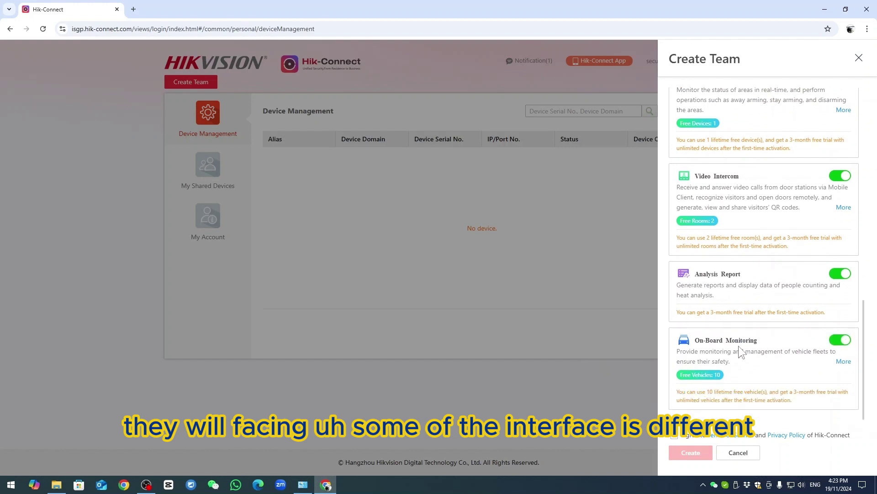
{"action": "left_click", "coordinate": [674, 437]}
{"action": "left_click", "coordinate": [689, 454]}
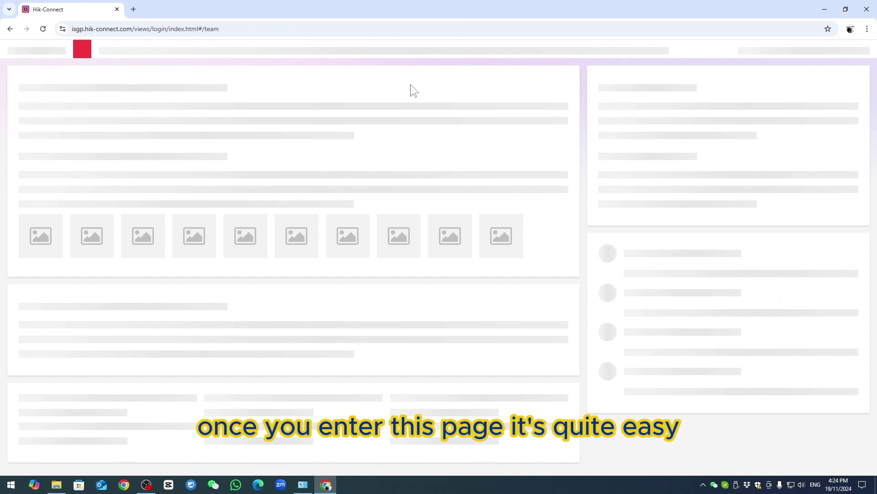
- Reload the team portal, confirm OfficeMy's device list is empty, and minimize Chrome
{"action": "left_click", "coordinate": [401, 25]}
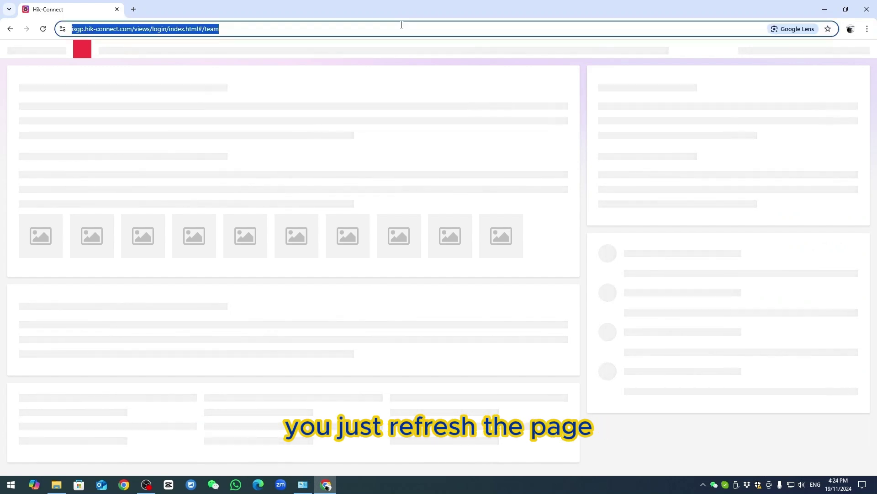
{"action": "key", "text": "Return"}
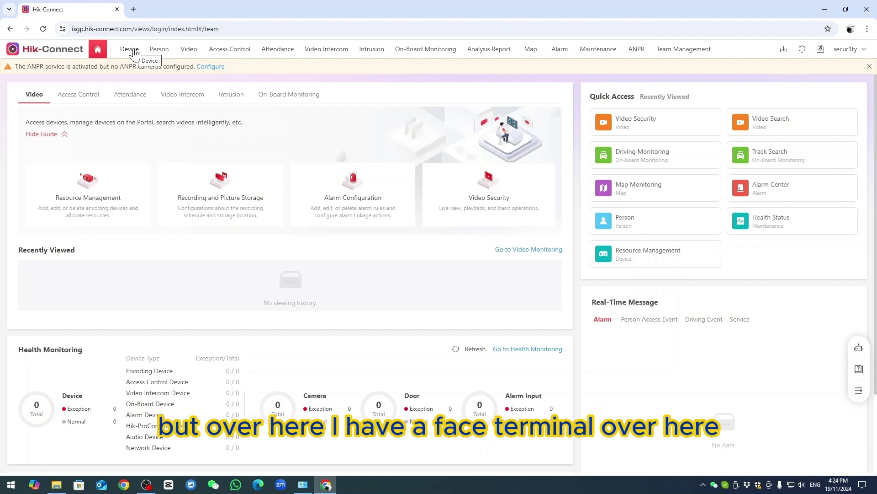
{"action": "left_click", "coordinate": [134, 51]}
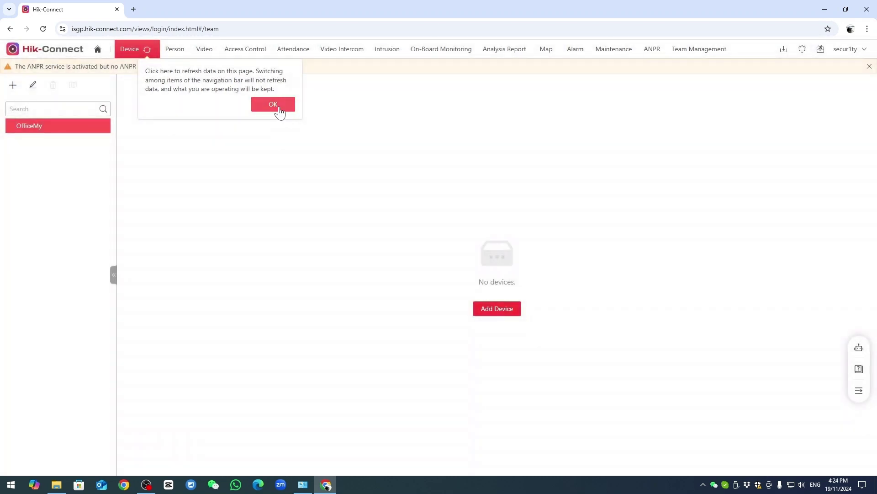
{"action": "left_click", "coordinate": [277, 107]}
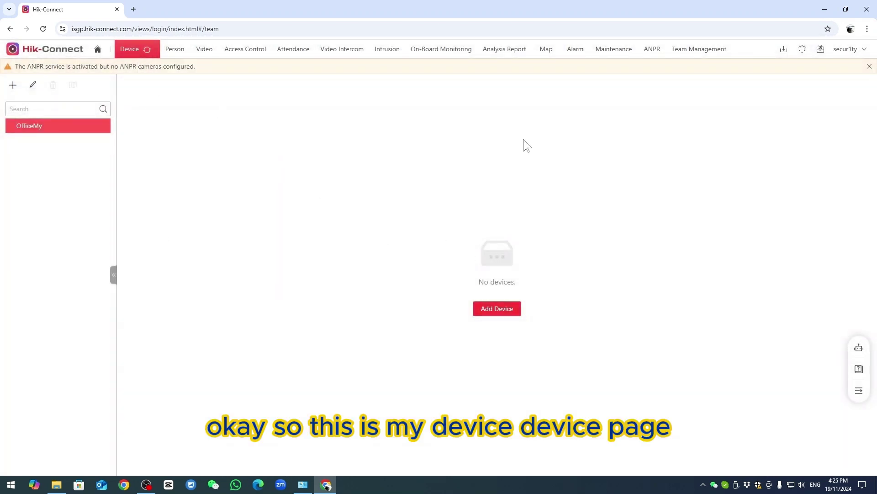
{"action": "left_click", "coordinate": [825, 10]}
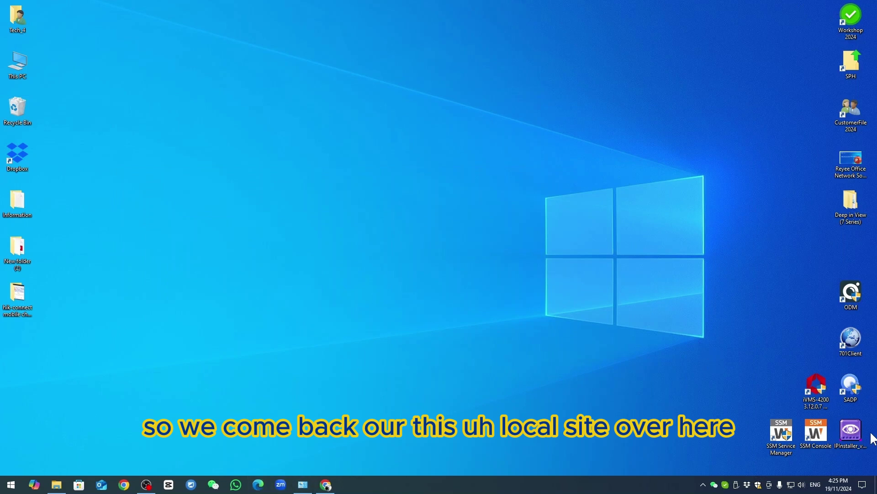
- Find the DS-K1T342MX face terminal in SADP and open its web page past the certificate warning
{"action": "double_click", "coordinate": [850, 384]}
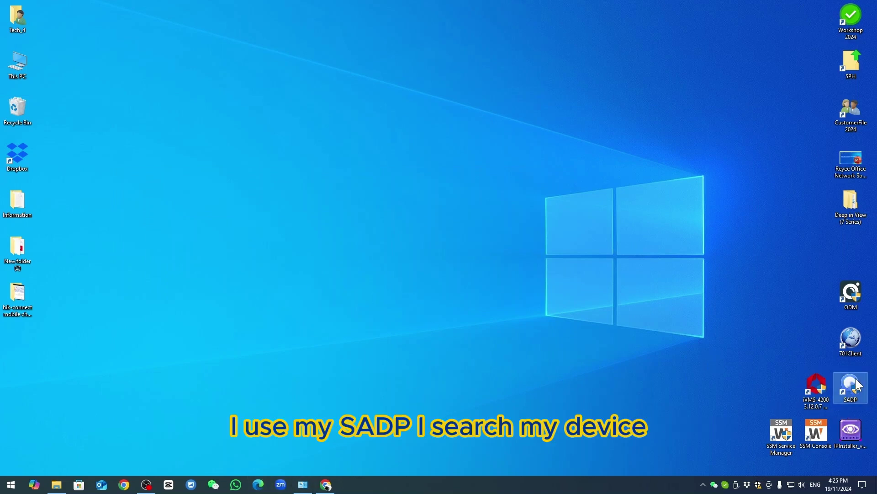
{"action": "left_click", "coordinate": [312, 135]}
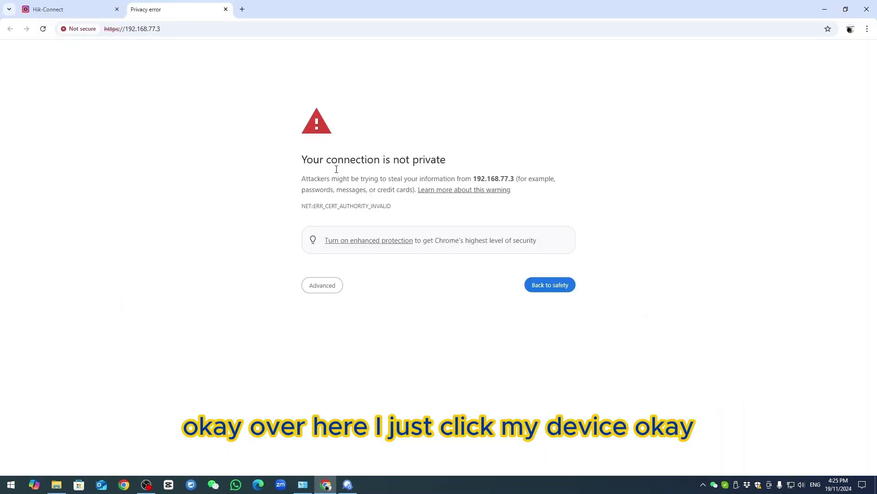
{"action": "left_click", "coordinate": [332, 285]}
{"action": "left_click", "coordinate": [346, 357]}
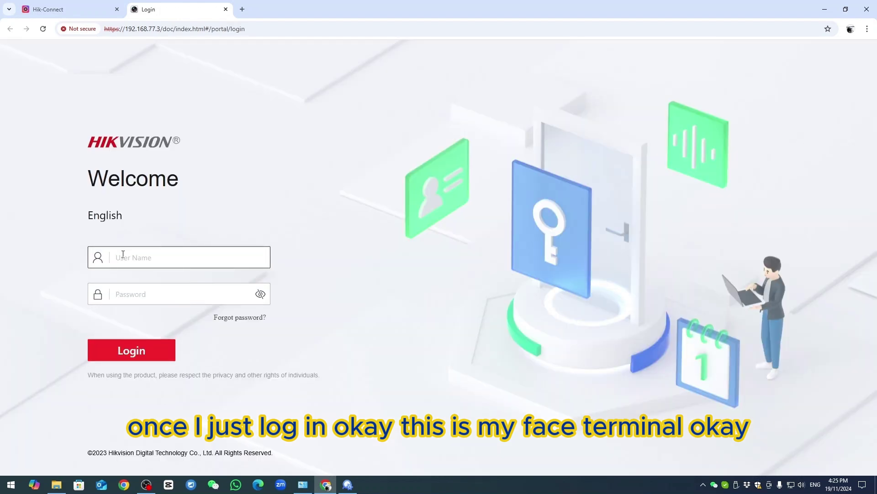
- Log in to the terminal as admin with the device password
{"action": "left_click", "coordinate": [123, 254]}
{"action": "type", "text": "admin"}
{"action": "key", "text": "Tab"}
{"action": "type", "text": "****"}
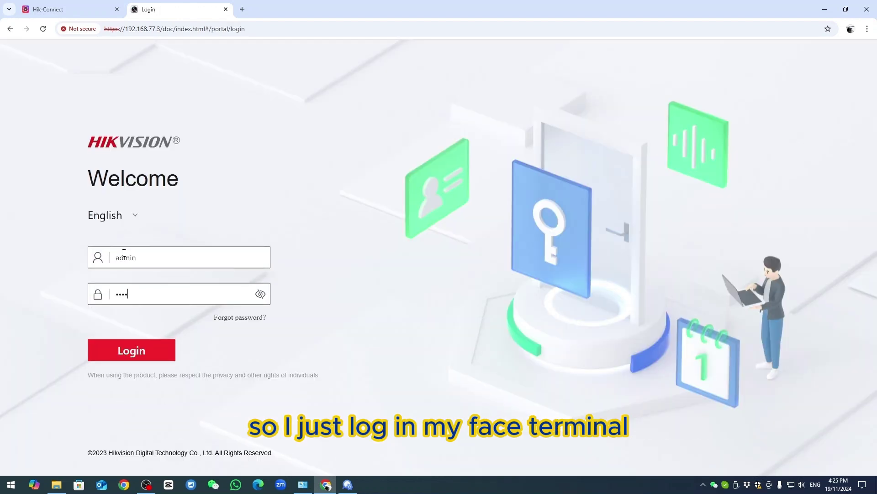
{"action": "type", "text": "********"}
{"action": "key", "text": "Return"}
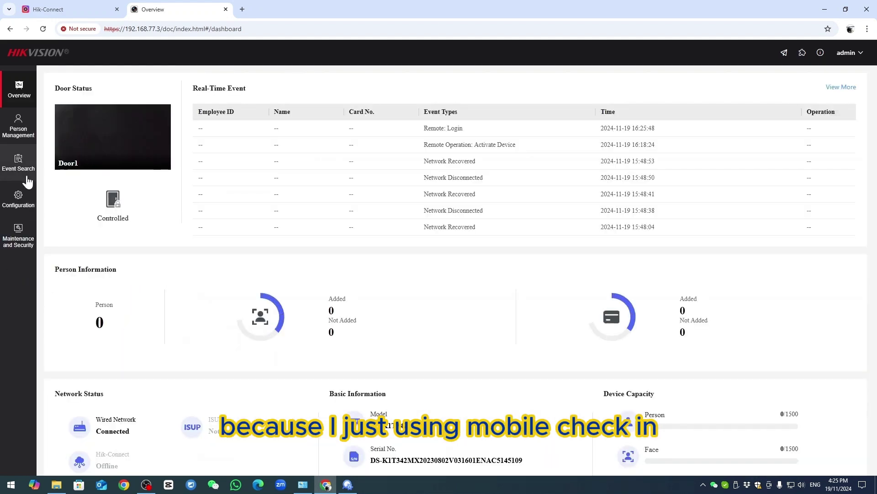
- Go to Network > Device Access and open the Hik-Connect platform settings
{"action": "left_click", "coordinate": [25, 132]}
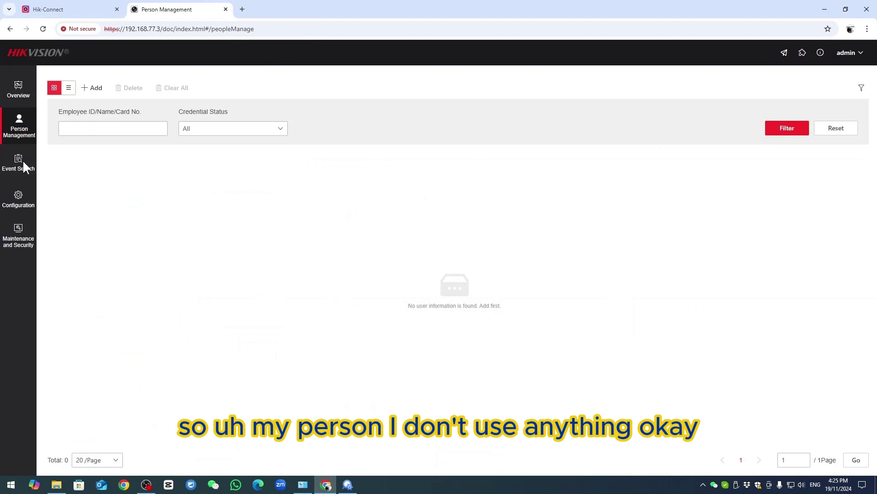
{"action": "left_click", "coordinate": [23, 209]}
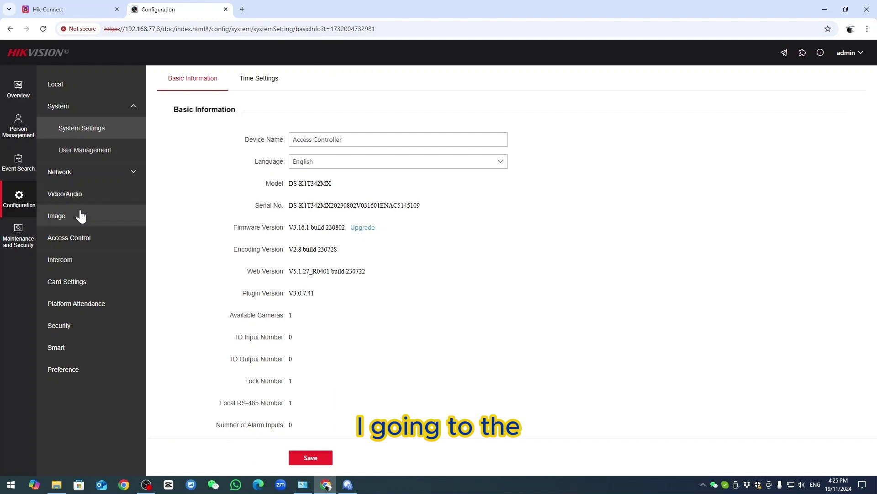
{"action": "left_click", "coordinate": [78, 178]}
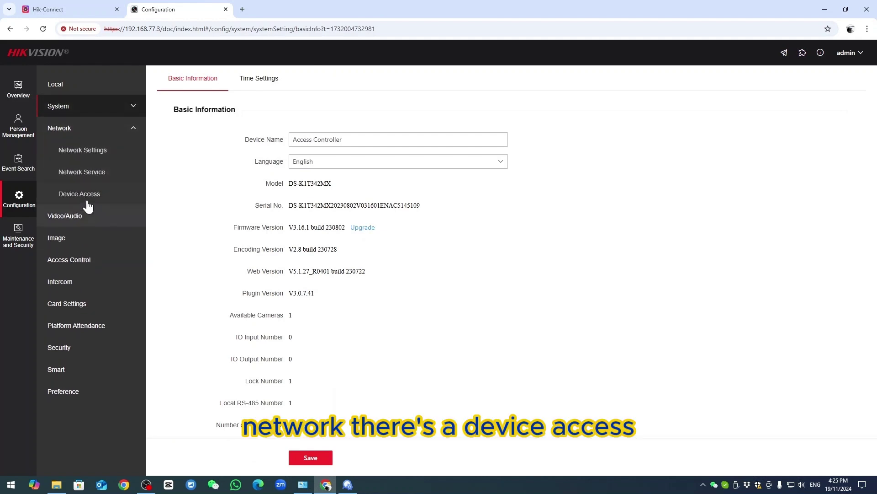
{"action": "left_click", "coordinate": [64, 198]}
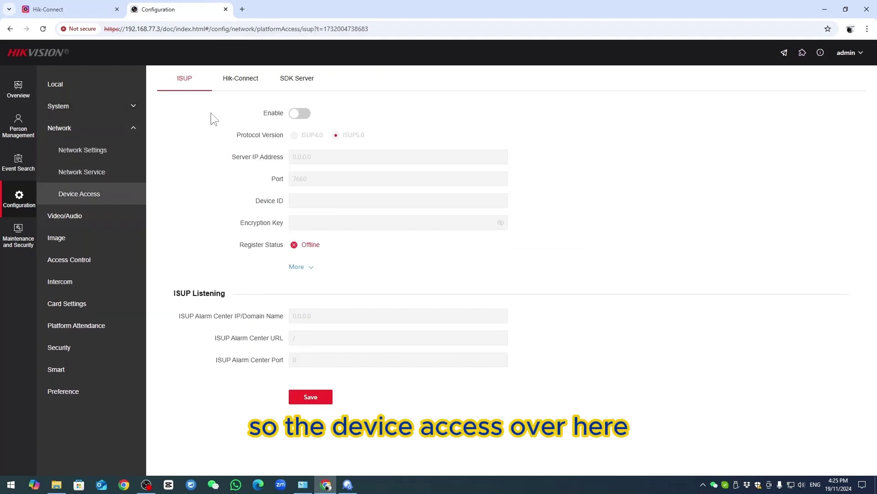
{"action": "left_click", "coordinate": [242, 86]}
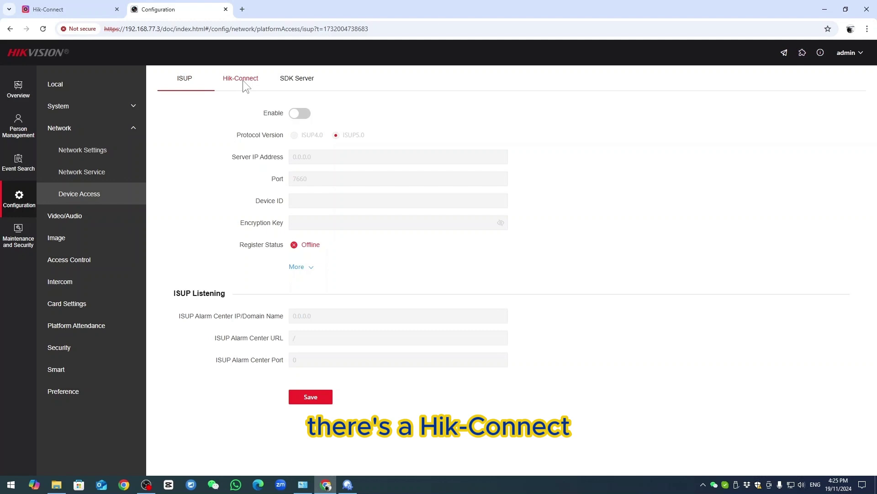
- Enable Hik-Connect access with a verification code, save it, and refresh to check registration
{"action": "left_click", "coordinate": [300, 114]}
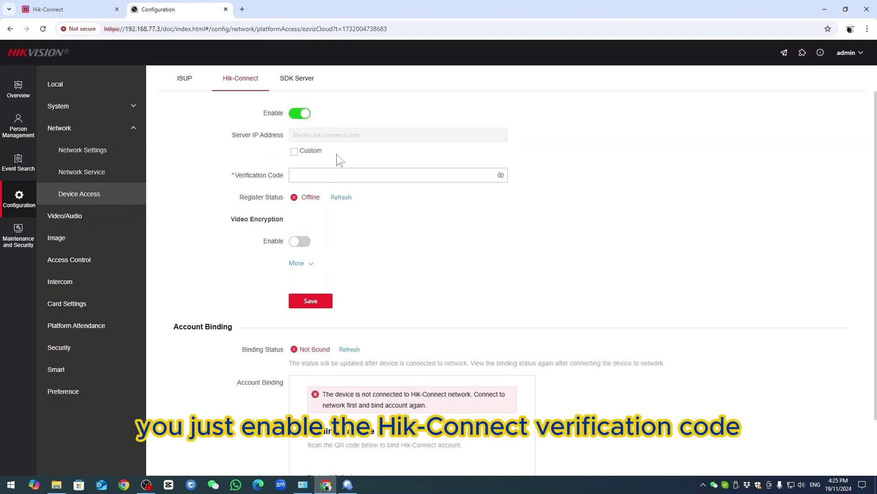
{"action": "left_click", "coordinate": [318, 175]}
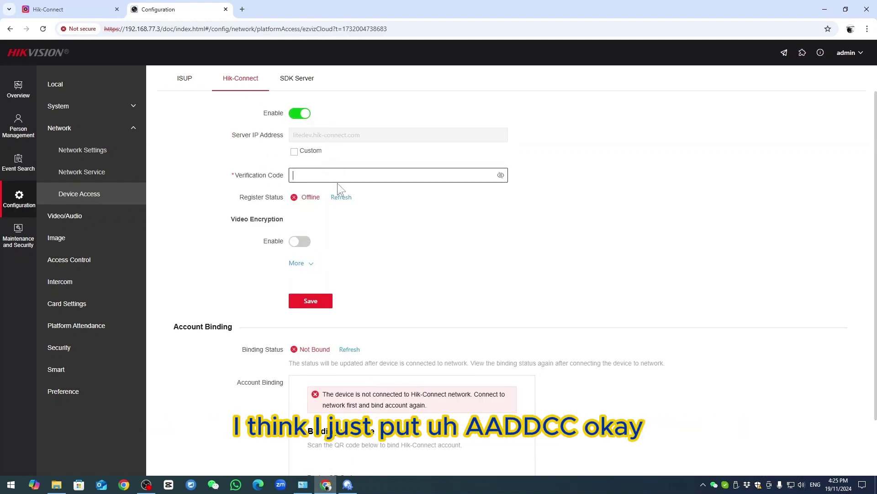
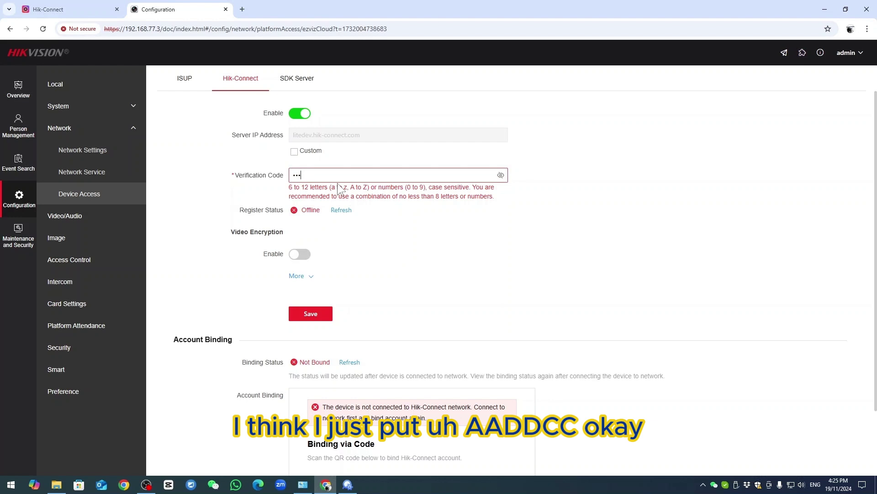
{"action": "left_click", "coordinate": [501, 176]}
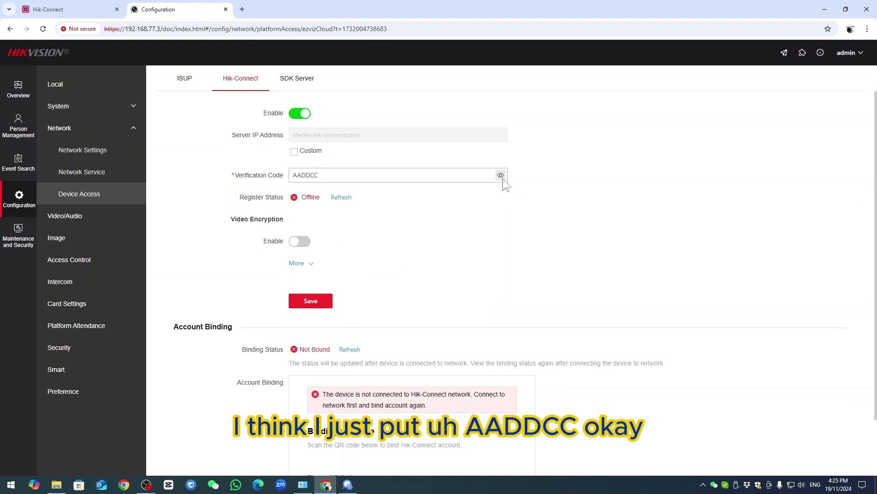
{"action": "left_click", "coordinate": [316, 308]}
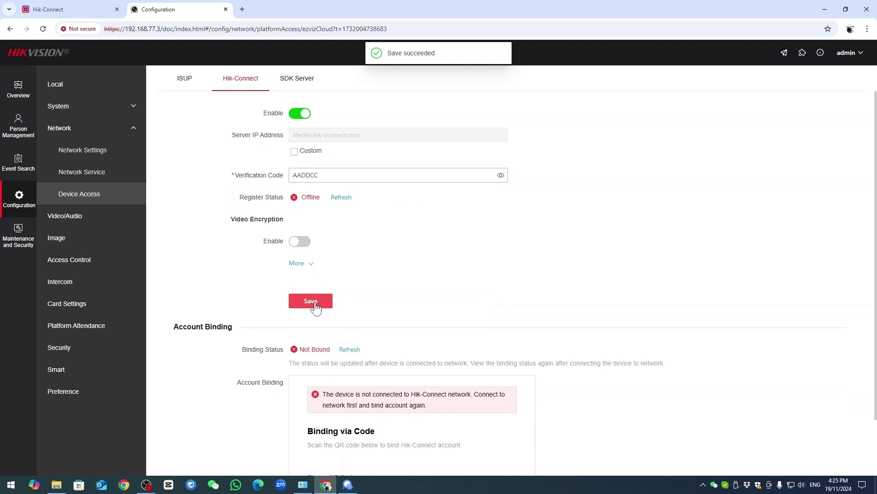
{"action": "left_click", "coordinate": [105, 194]}
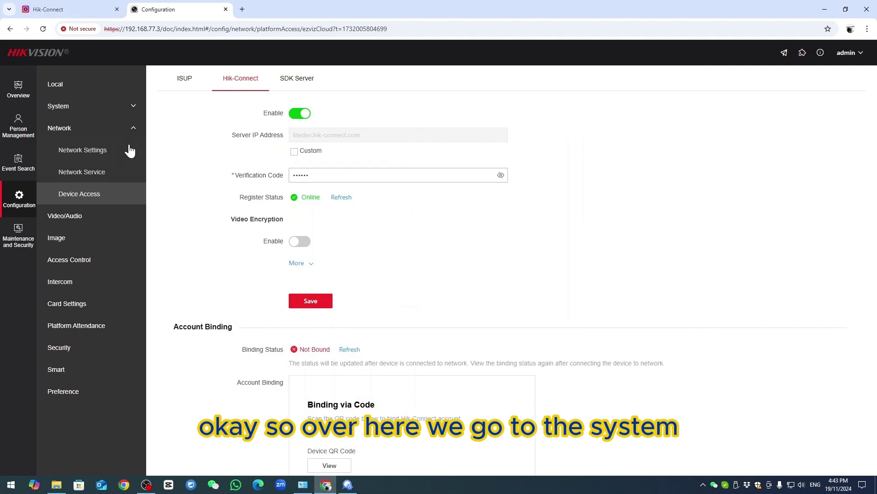
{"action": "left_click", "coordinate": [70, 112]}
{"action": "left_click", "coordinate": [76, 130]}
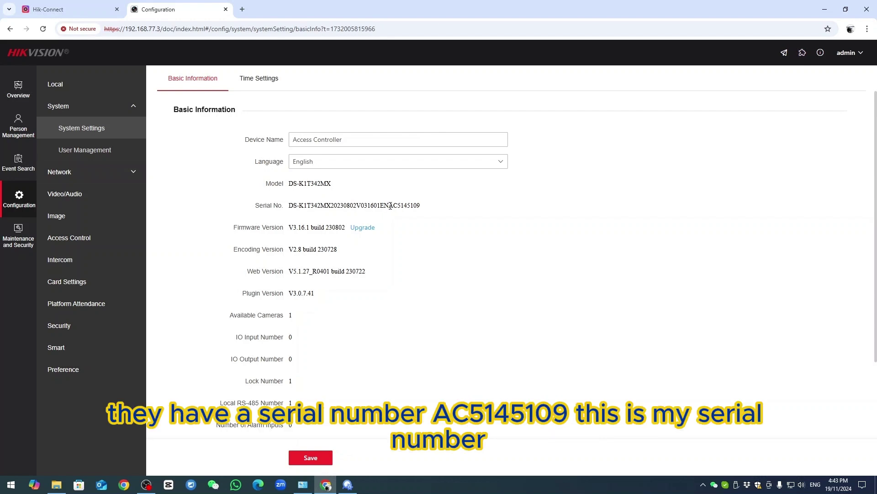
{"action": "left_click_drag", "start_coordinate": [388, 207], "coordinate": [421, 205]}
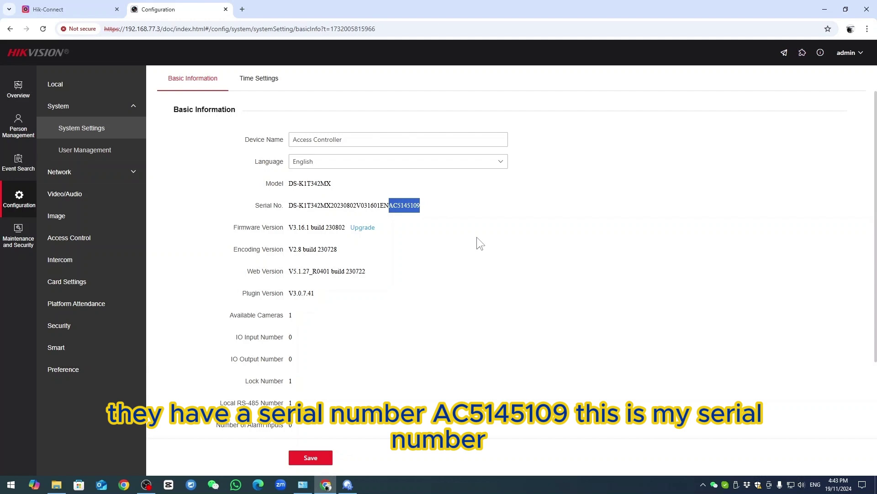
{"action": "right_click", "coordinate": [411, 207]}
{"action": "left_click", "coordinate": [427, 220]}
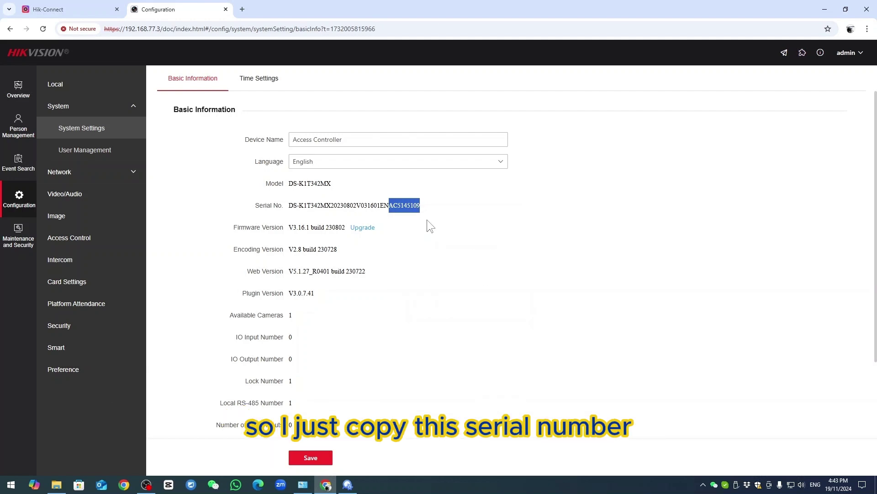
{"action": "left_click", "coordinate": [79, 10]}
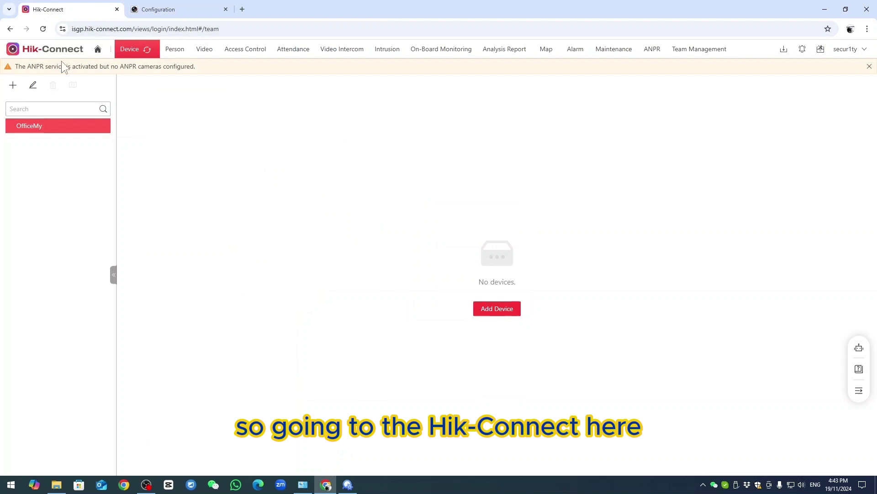
{"action": "left_click", "coordinate": [491, 319]}
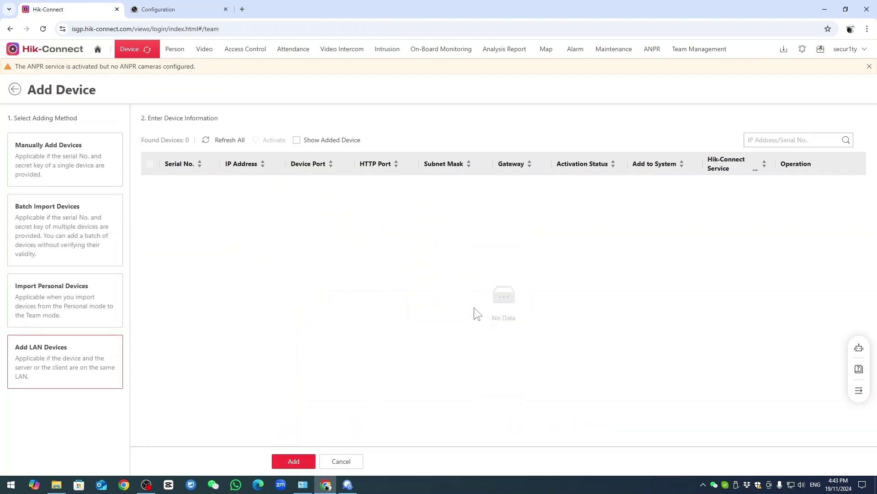
{"action": "left_click", "coordinate": [81, 173]}
{"action": "left_click", "coordinate": [319, 155]}
{"action": "key", "text": "ctrl+v"}
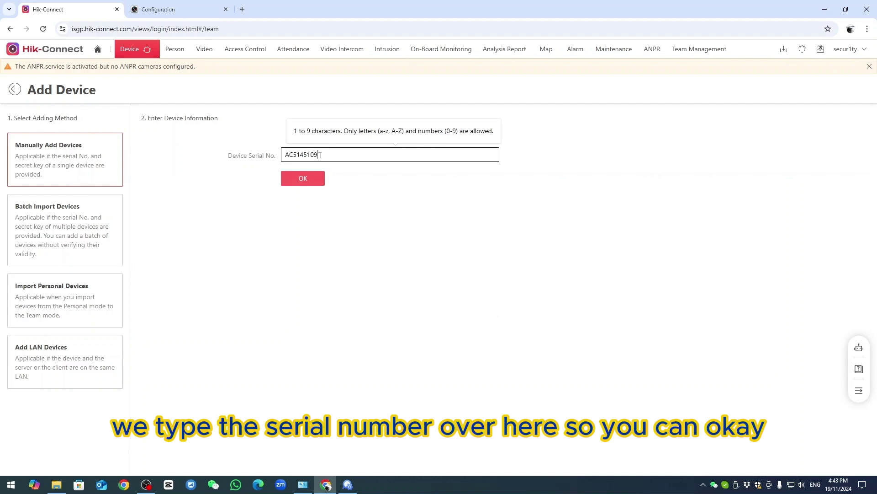
{"action": "left_click", "coordinate": [307, 182]}
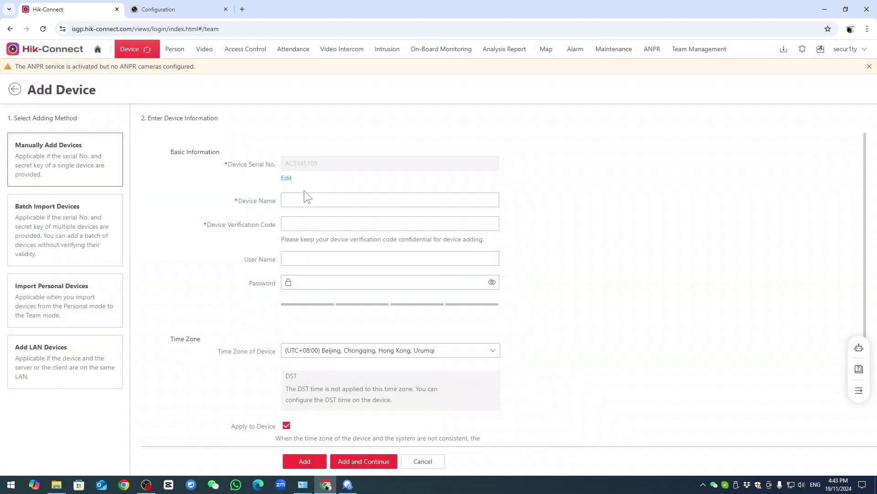
- Name the device Puchong, enter its verification code and admin credentials, assign it to OfficeMy, and add it
{"action": "left_click", "coordinate": [308, 200]}
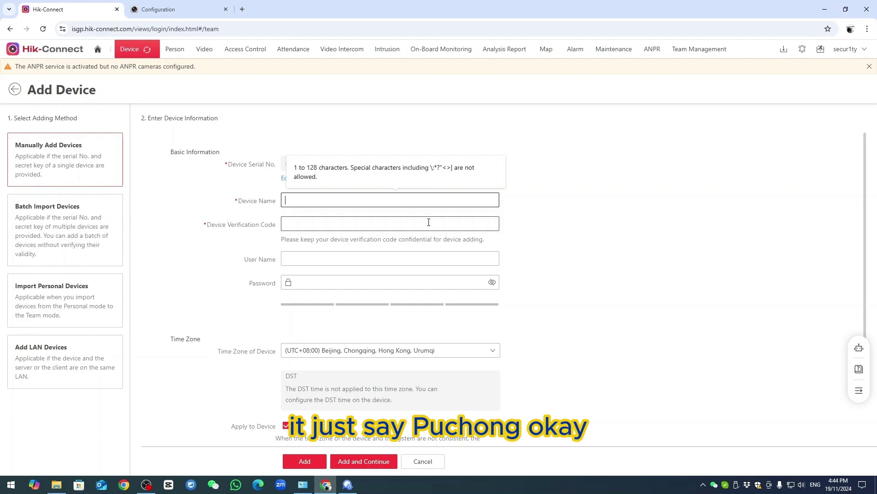
{"action": "type", "text": "Puchong"}
{"action": "left_click", "coordinate": [400, 227]}
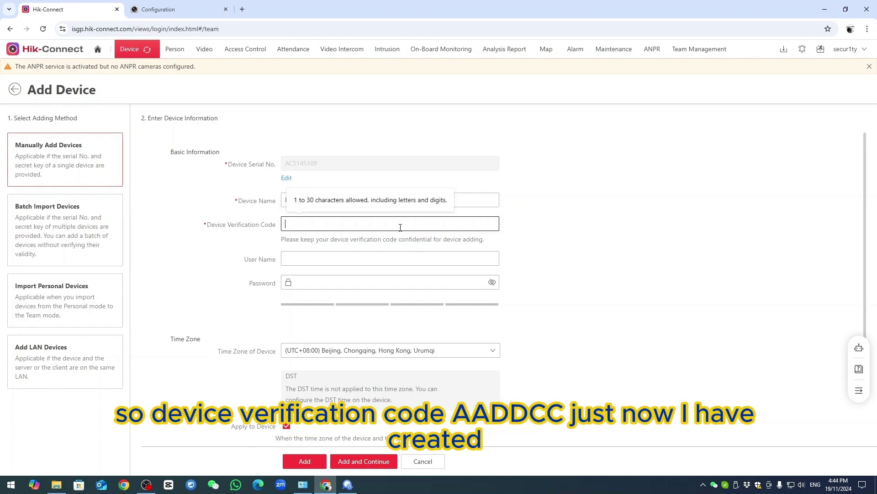
{"action": "left_click", "coordinate": [370, 255]}
{"action": "type", "text": "admin"}
{"action": "key", "text": "Tab"}
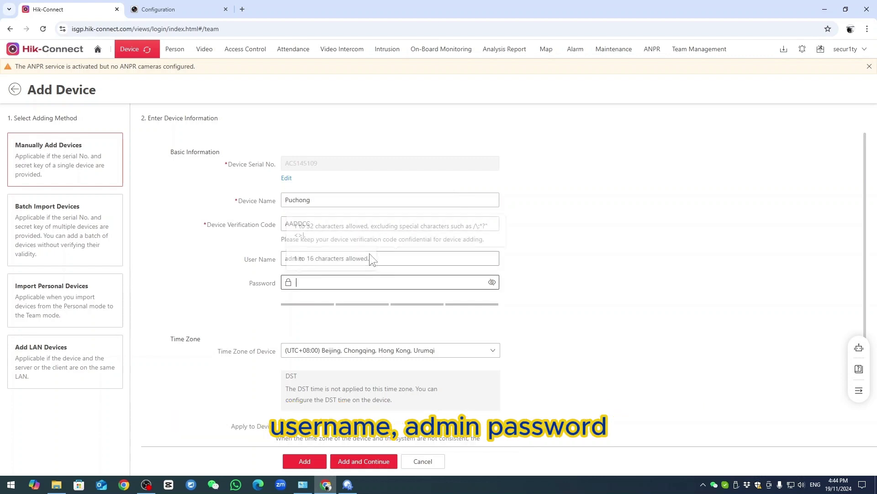
{"action": "type", "text": "***********"}
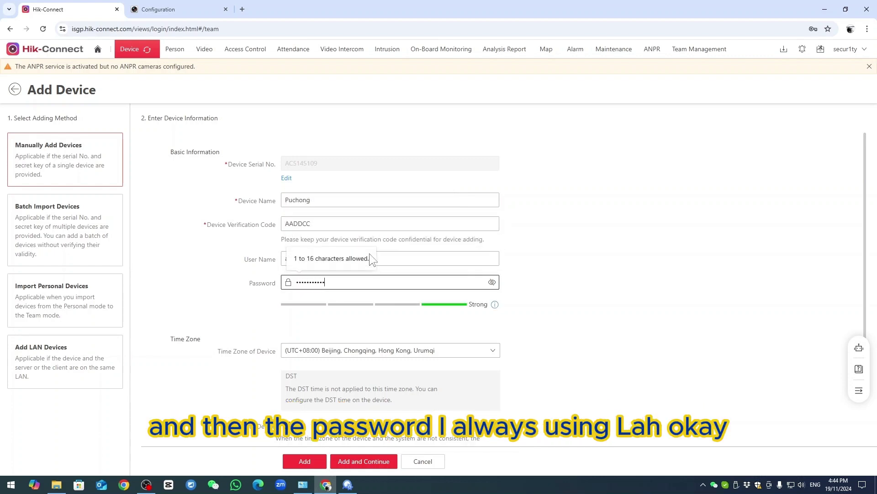
{"action": "left_click", "coordinate": [565, 296]}
{"action": "scroll", "coordinate": [555, 298], "scroll_direction": "down", "scroll_amount": 2}
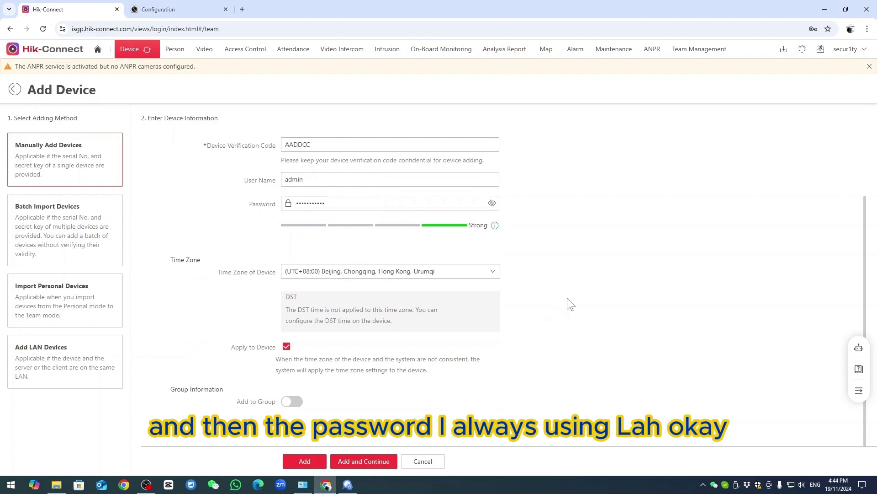
{"action": "left_click", "coordinate": [293, 402]}
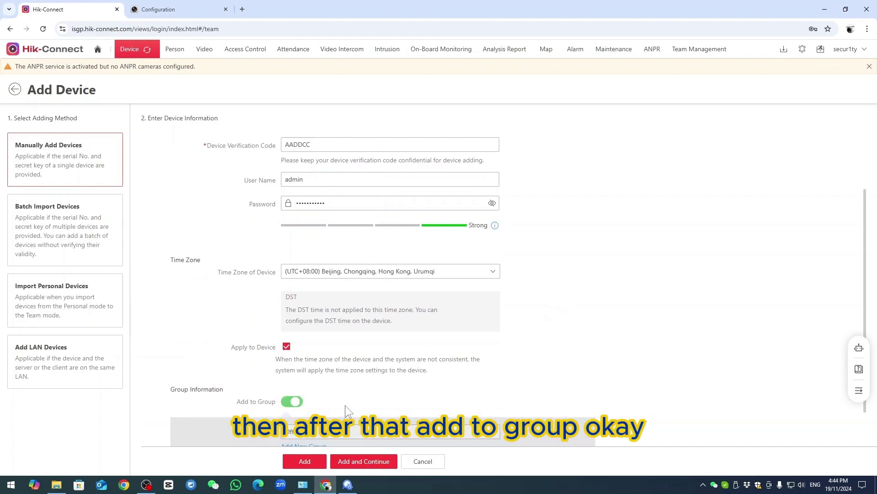
{"action": "scroll", "coordinate": [320, 425], "scroll_direction": "down", "scroll_amount": 1}
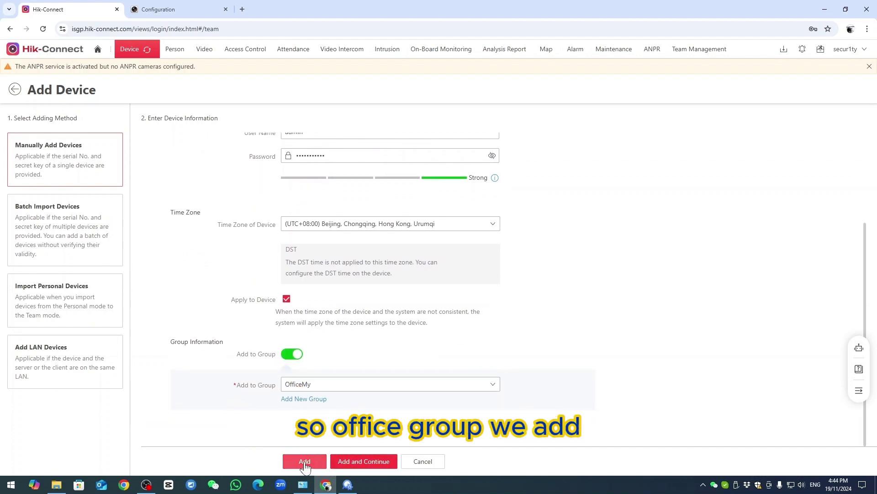
{"action": "left_click", "coordinate": [312, 462]}
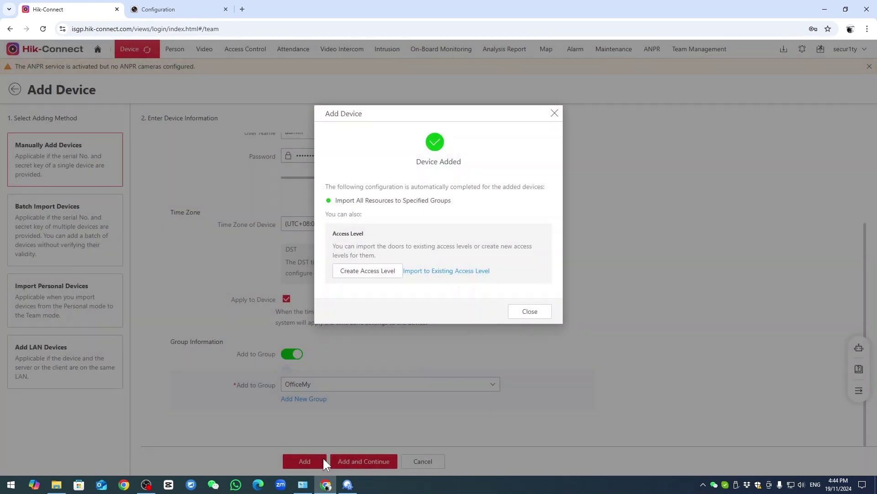
- Close the Device Added confirmation and dismiss Chrome's save-password popup
{"action": "left_click", "coordinate": [529, 313]}
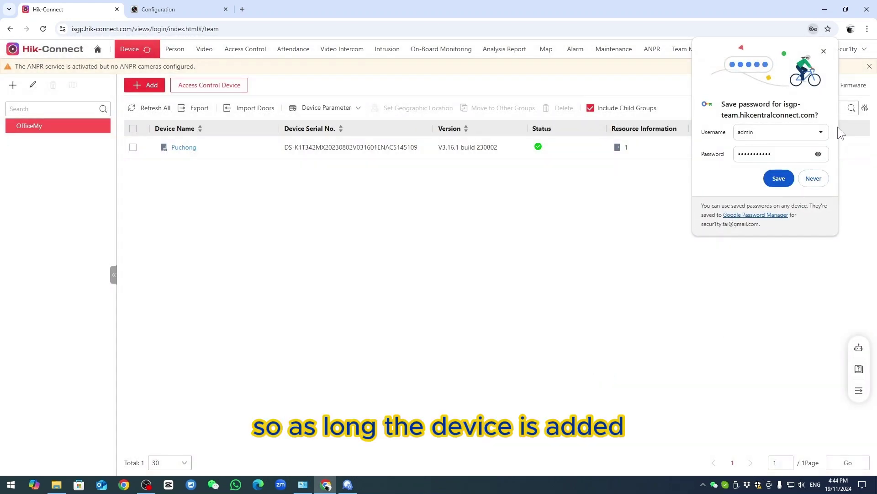
{"action": "left_click", "coordinate": [825, 51]}
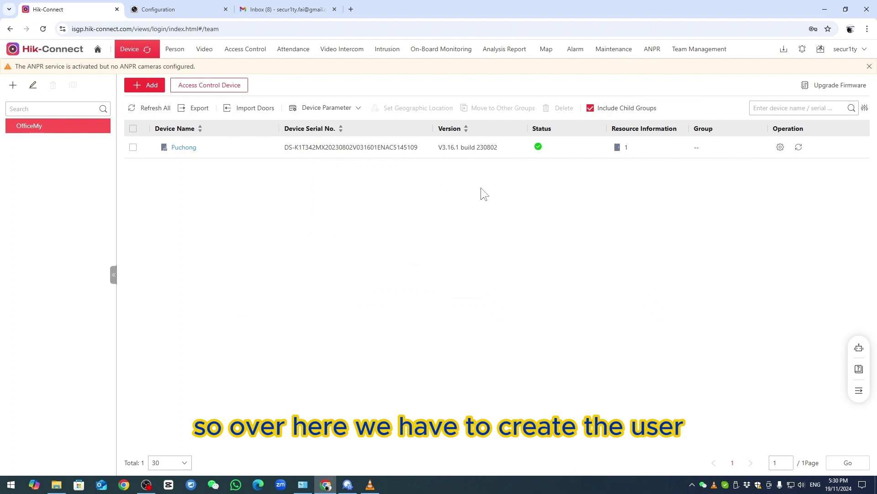
- Add a new person from the Person list and place the cursor in its Email field
{"action": "left_click", "coordinate": [173, 54]}
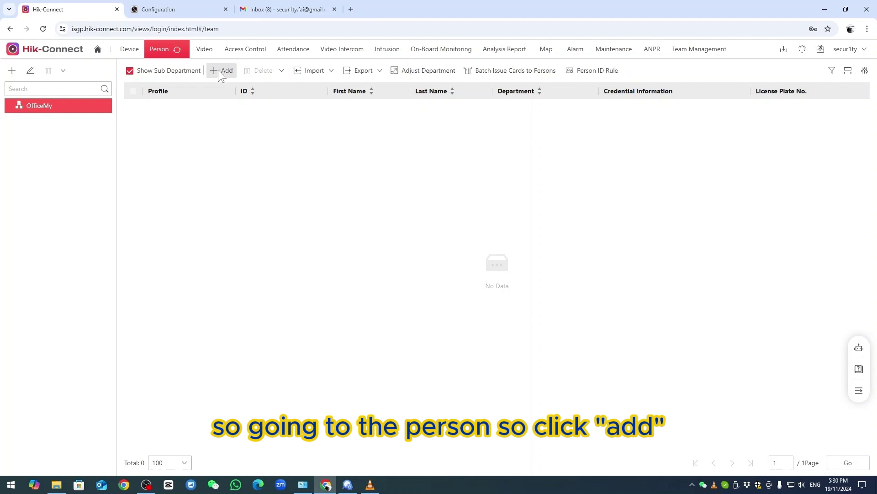
{"action": "left_click", "coordinate": [221, 72]}
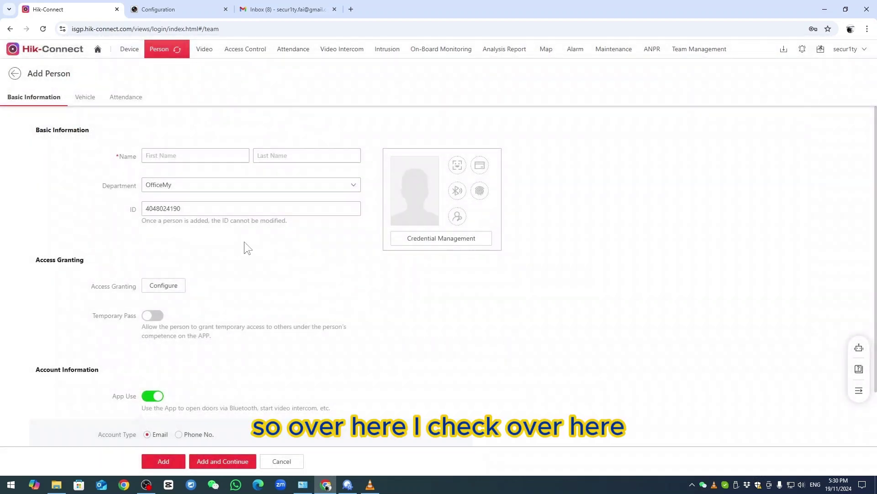
{"action": "scroll", "coordinate": [244, 247], "scroll_direction": "down", "scroll_amount": 1}
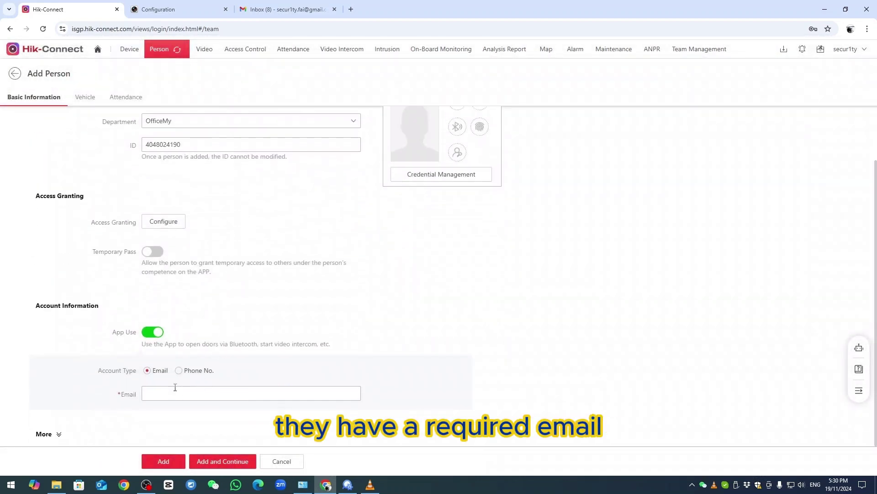
{"action": "left_click", "coordinate": [170, 393]}
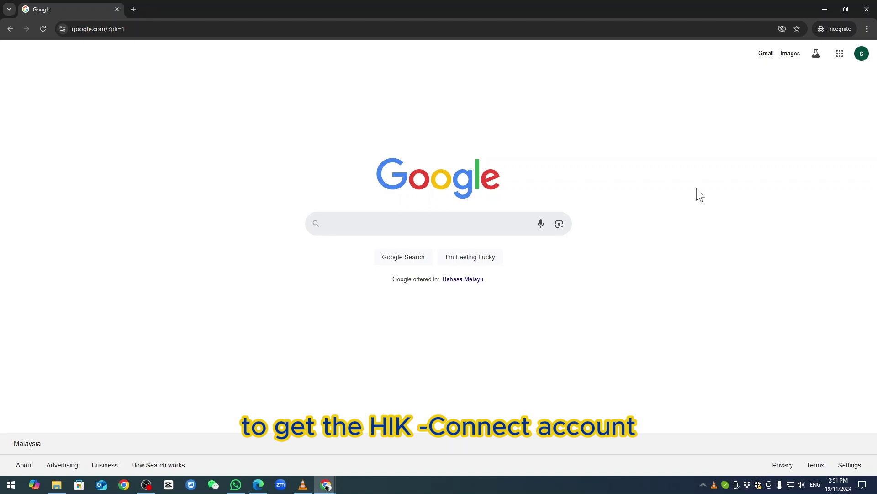
- Look up the signed-in Google account's email address in the account panel
{"action": "left_click", "coordinate": [861, 54]}
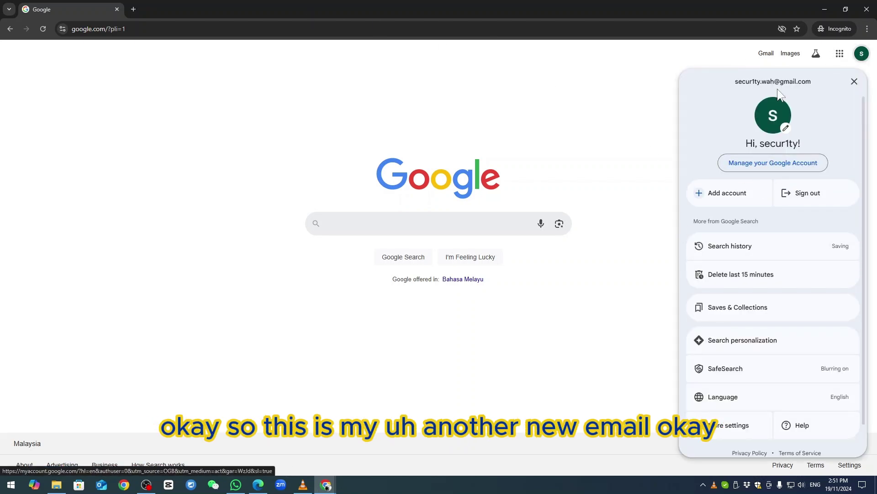
{"action": "left_click_drag", "start_coordinate": [735, 81], "coordinate": [810, 85]}
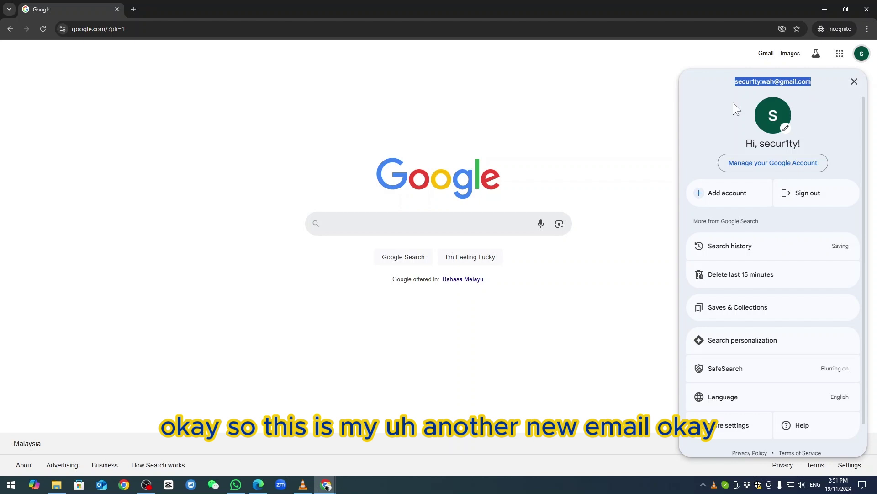
{"action": "left_click", "coordinate": [588, 127]}
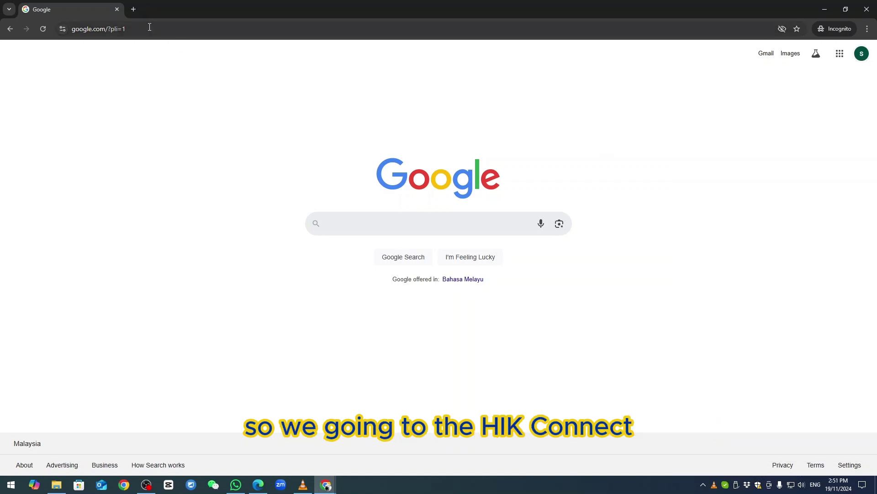
- In a new incognito tab, search Google for 'hik-connect' and open the Hik-Connect website
{"action": "left_click", "coordinate": [132, 9]}
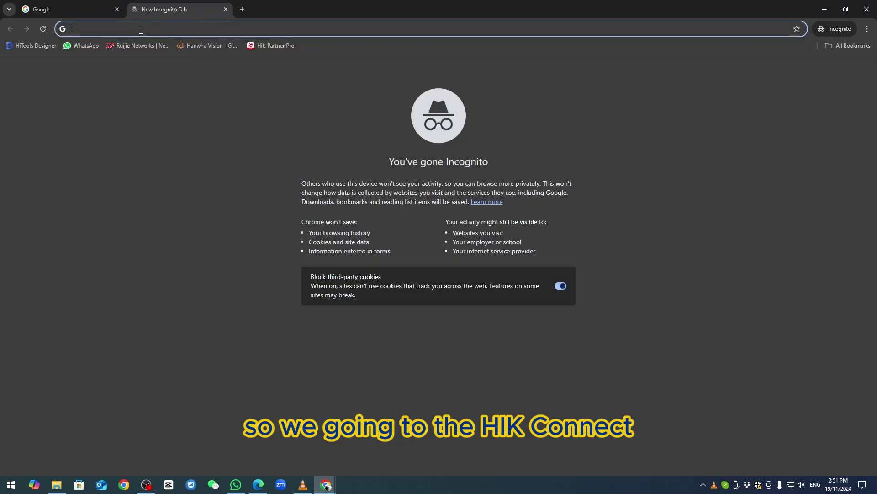
{"action": "type", "text": "hik-connect"}
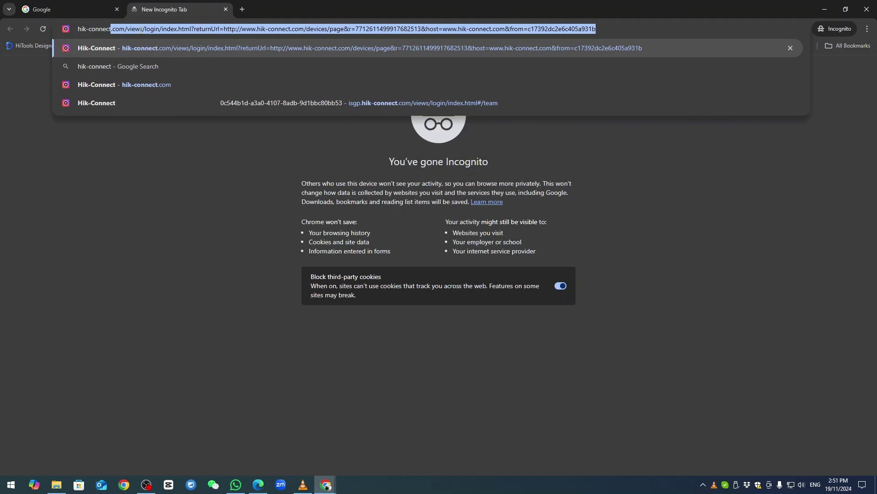
{"action": "key", "text": "Delete"}
{"action": "key", "text": "Return"}
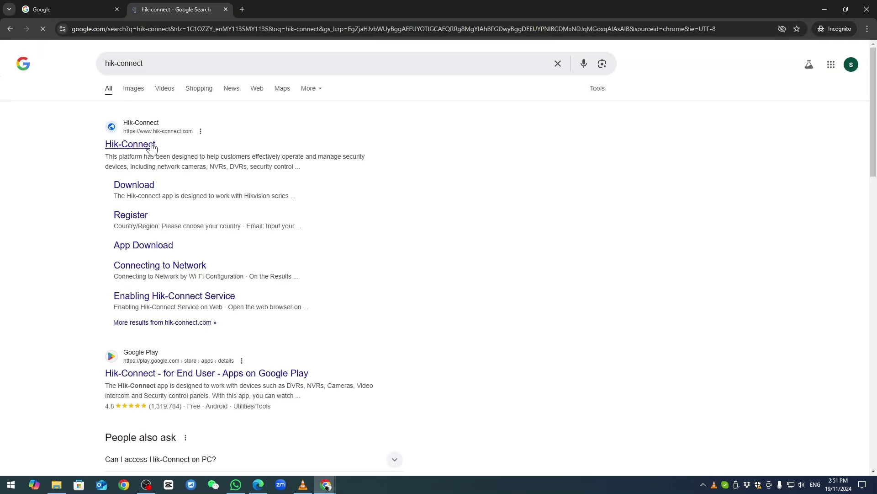
{"action": "left_click", "coordinate": [159, 143]}
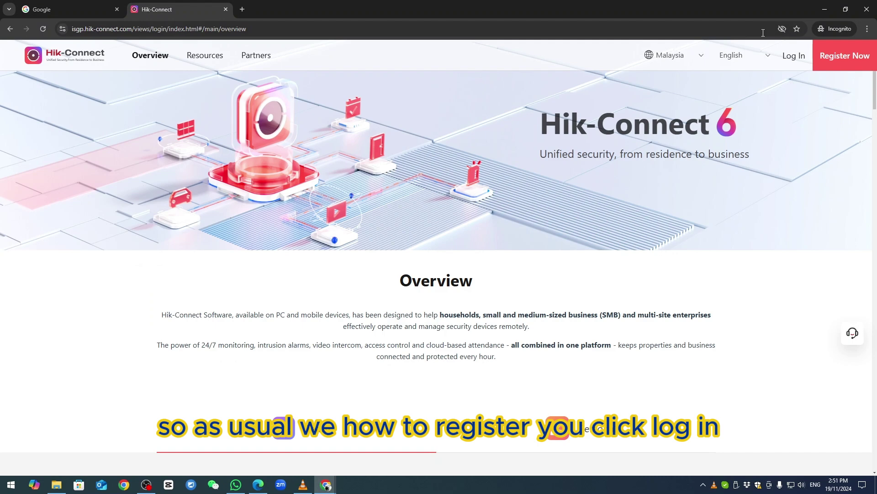
- Open the Hik-Connect User Register form and set the country/region to Malaysia
{"action": "left_click", "coordinate": [793, 55]}
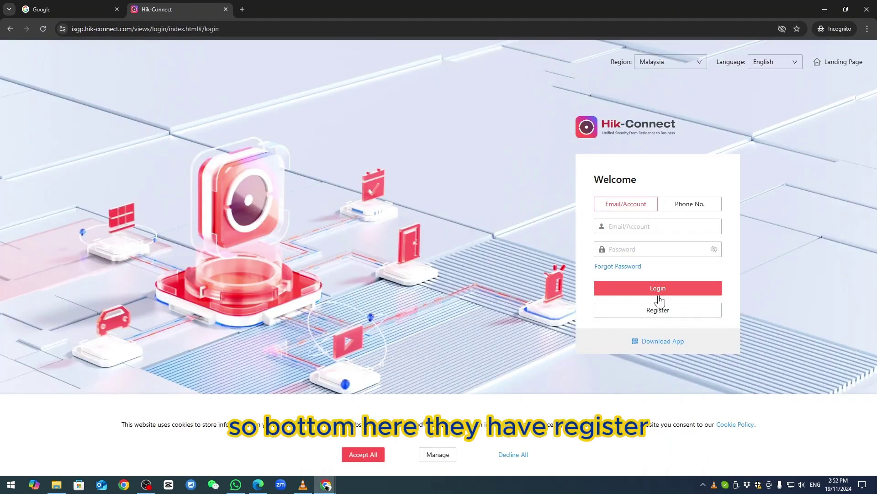
{"action": "left_click", "coordinate": [658, 310]}
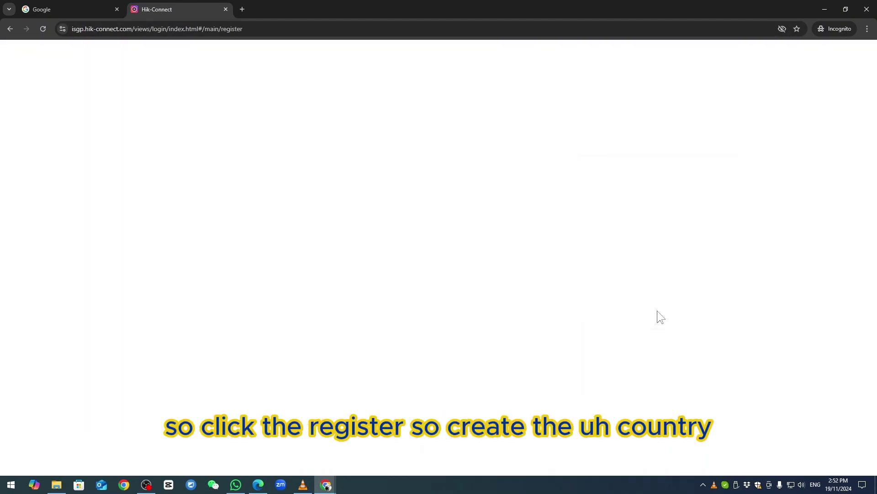
{"action": "left_click", "coordinate": [289, 154]}
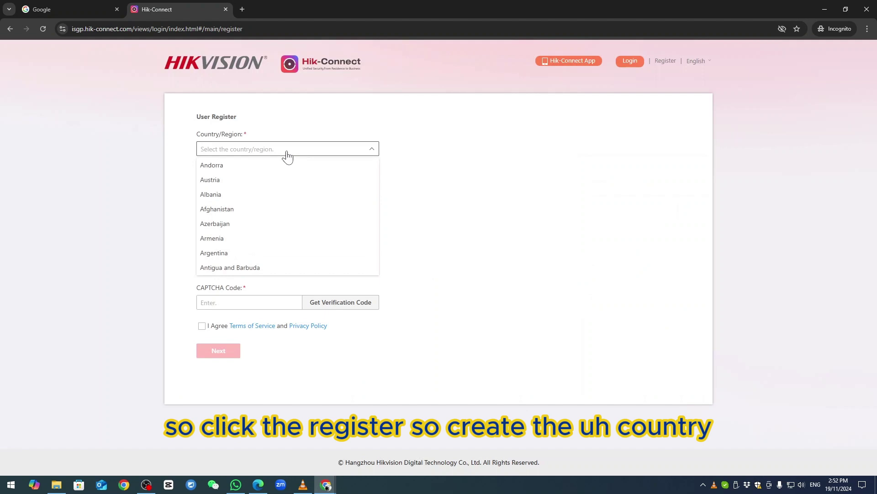
{"action": "type", "text": "ma"}
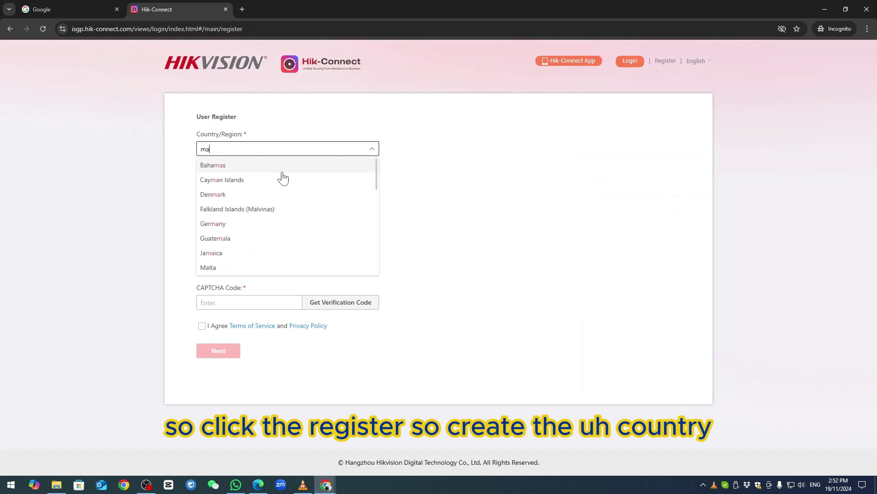
{"action": "type", "text": "la"}
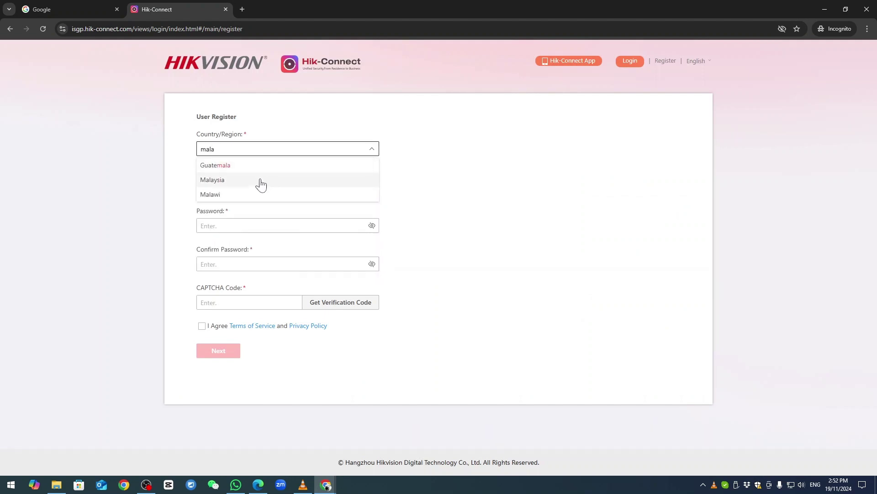
{"action": "left_click", "coordinate": [259, 180]}
{"action": "left_click", "coordinate": [255, 187]}
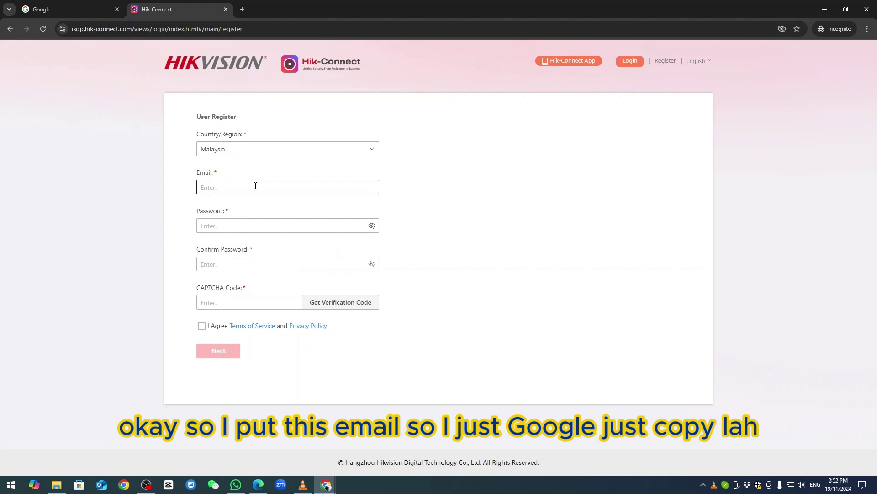
- Copy the Google account's e-mail address and paste it into the registration e-mail field
{"action": "left_click", "coordinate": [98, 10]}
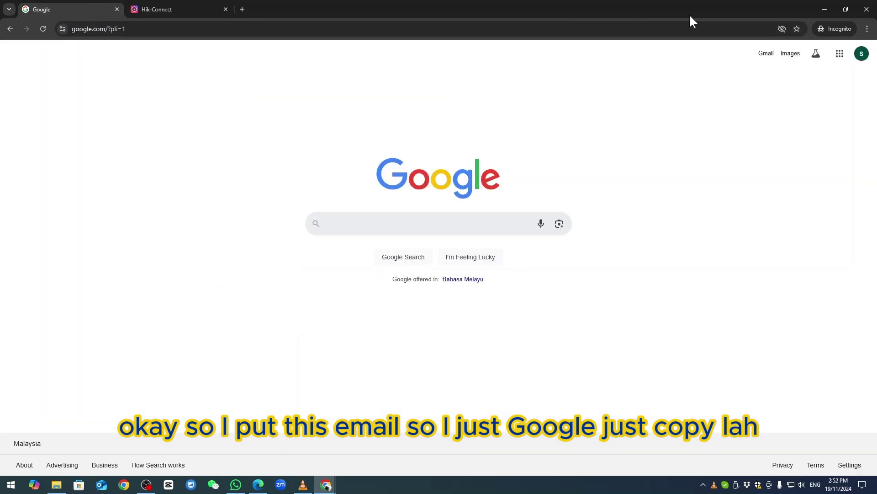
{"action": "left_click", "coordinate": [862, 54]}
{"action": "triple_click", "coordinate": [773, 81]}
{"action": "right_click", "coordinate": [761, 81]}
{"action": "left_click", "coordinate": [708, 91]}
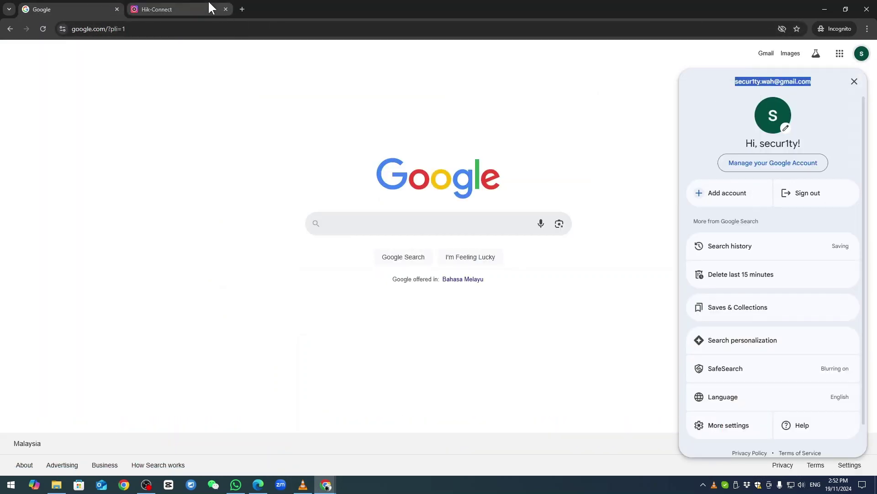
{"action": "left_click", "coordinate": [210, 8]}
{"action": "key", "text": "ctrl+v"}
{"action": "left_click", "coordinate": [246, 223]}
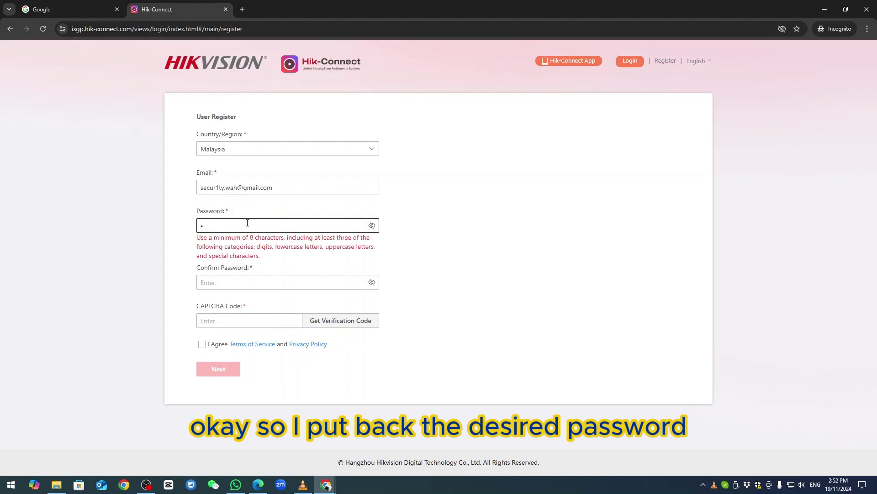
- Enter and confirm the account password, accept the terms, fill in the CAPTCHA and submit
{"action": "key", "text": "Tab"}
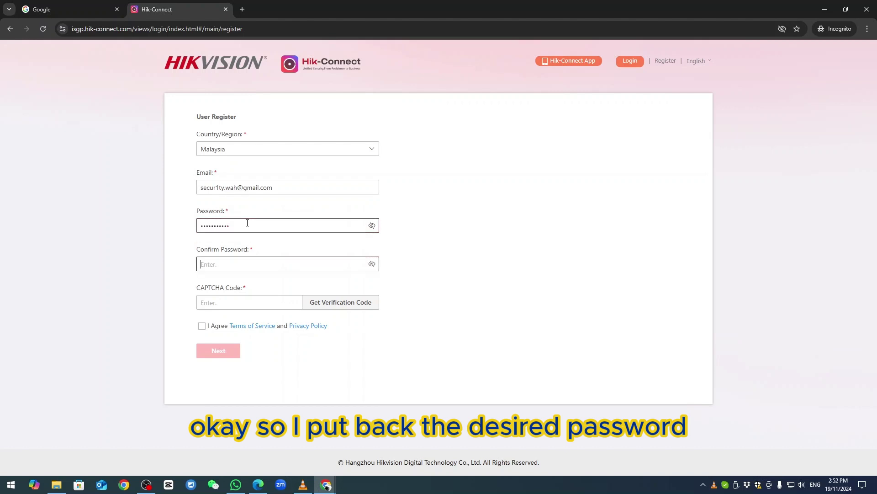
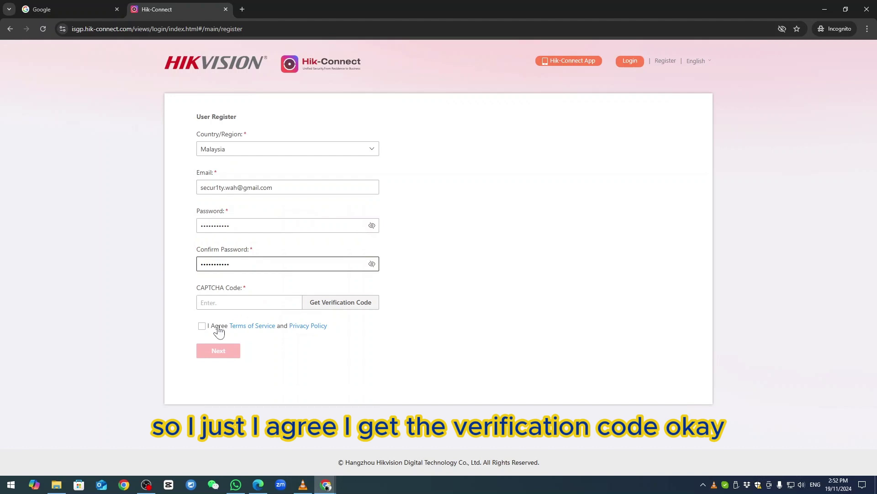
{"action": "left_click", "coordinate": [202, 326]}
{"action": "left_click", "coordinate": [333, 310]}
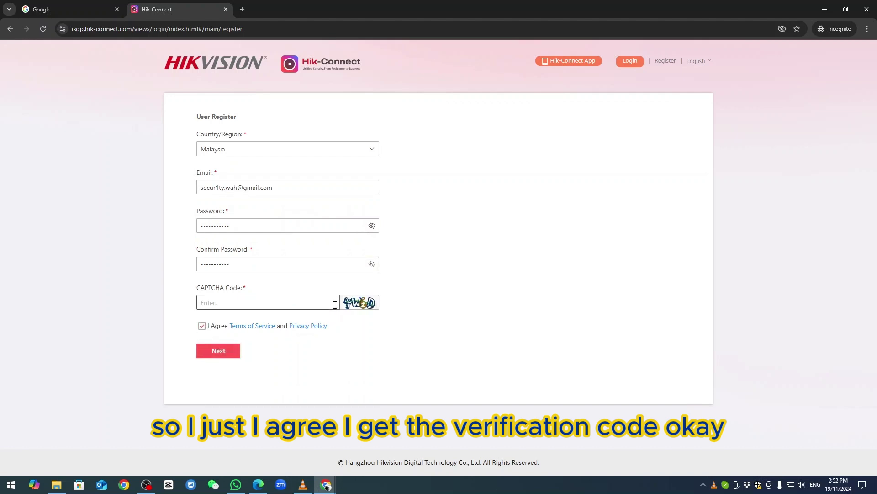
{"action": "left_click", "coordinate": [268, 304]}
{"action": "type", "text": "4w6d"}
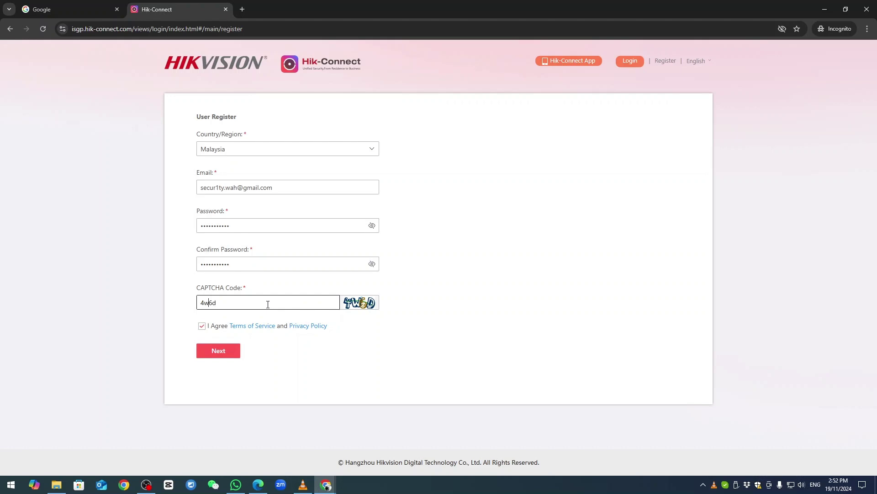
{"action": "key", "text": "BackSpace"}
{"action": "type", "text": "W6d"}
{"action": "left_click", "coordinate": [226, 351]}
{"action": "left_click", "coordinate": [410, 179]}
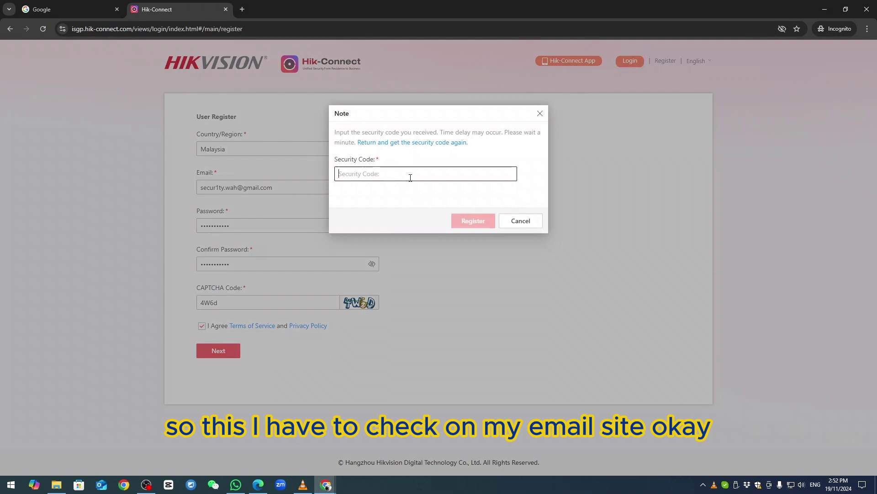
- Enter the security code e-mailed to the Gmail inbox and complete the account registration
{"action": "left_click", "coordinate": [84, 9]}
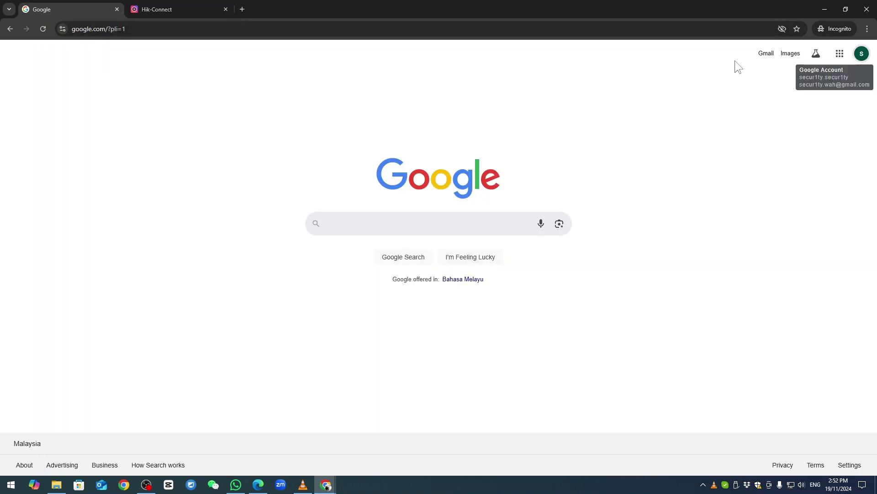
{"action": "left_click", "coordinate": [770, 56]}
{"action": "left_click", "coordinate": [840, 54]}
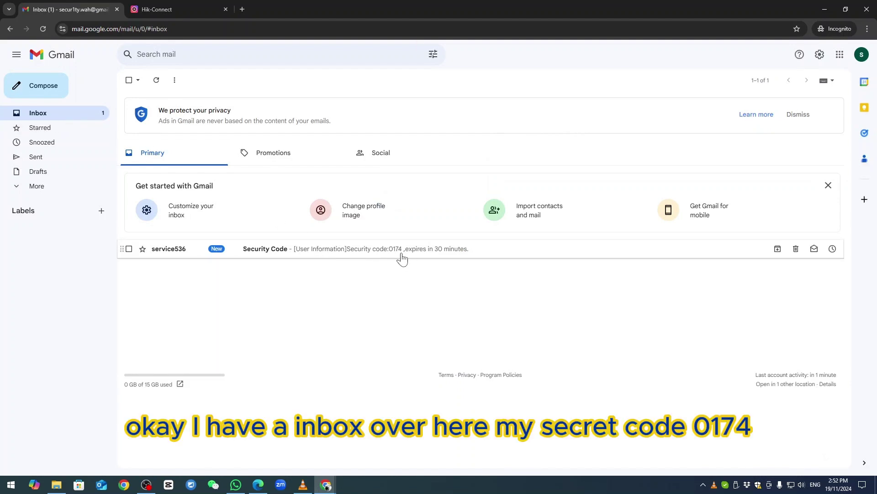
{"action": "left_click", "coordinate": [172, 12]}
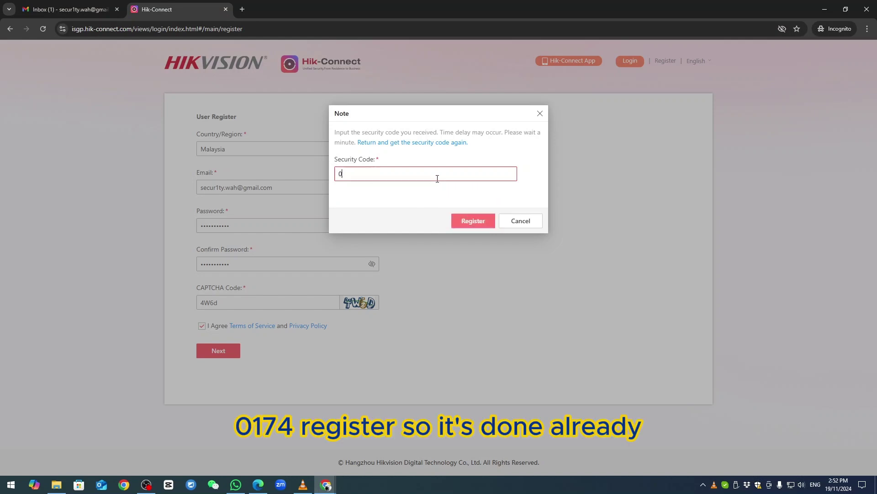
{"action": "left_click", "coordinate": [468, 221]}
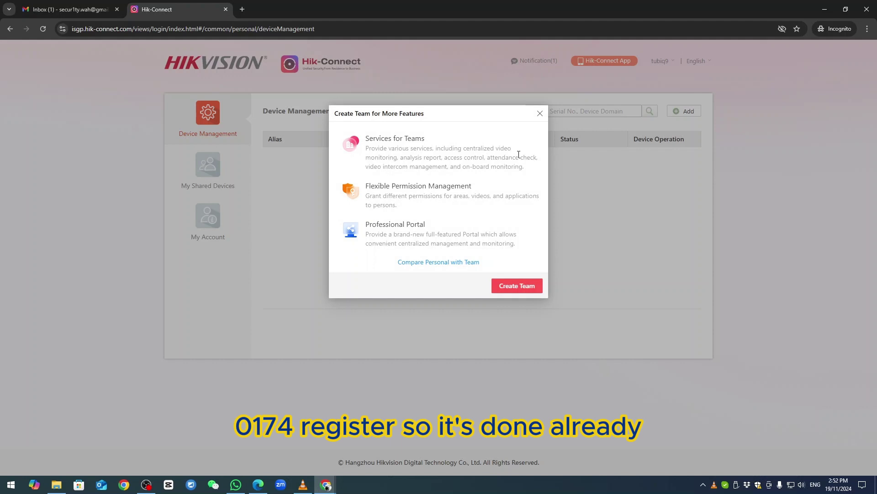
- Close the Create Team for More Features dialog
{"action": "left_click", "coordinate": [540, 114]}
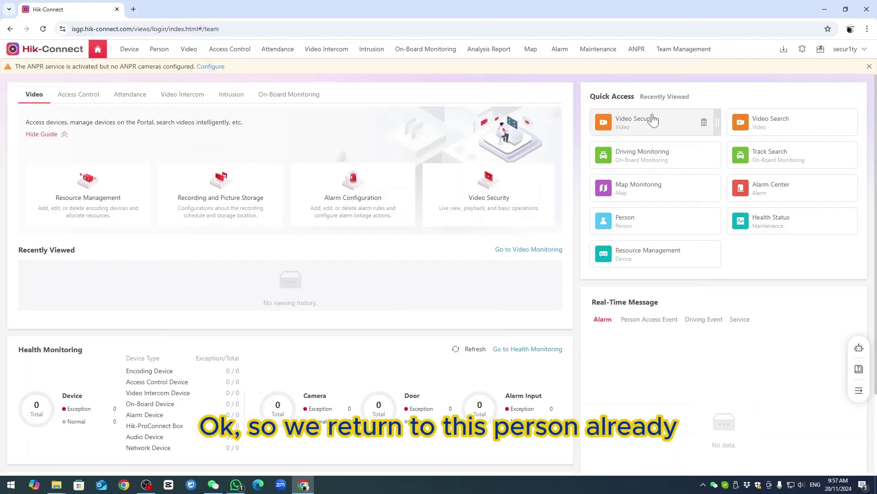
- Start adding a new person and save the changed person ID generation rule
{"action": "left_click", "coordinate": [160, 49]}
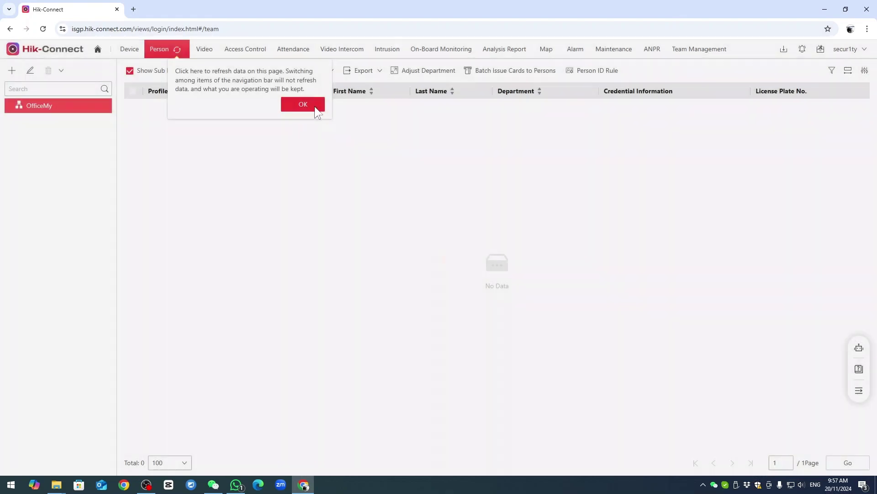
{"action": "left_click", "coordinate": [315, 106]}
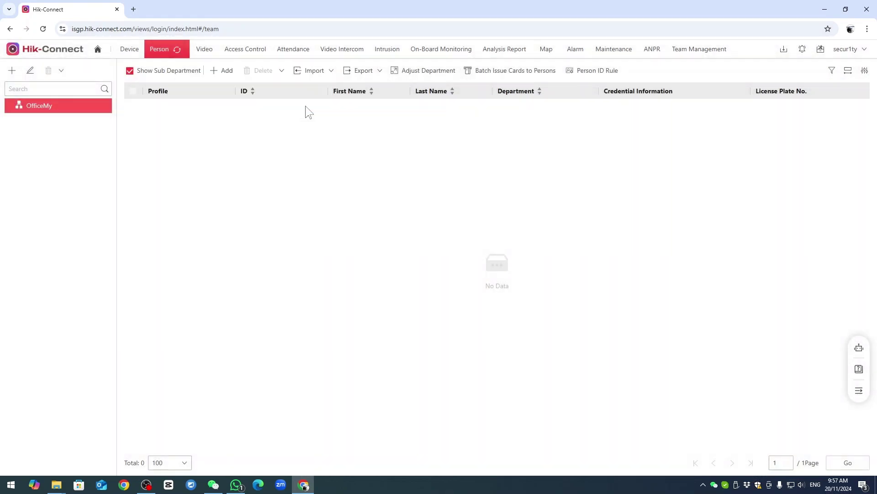
{"action": "left_click", "coordinate": [227, 72]}
{"action": "left_click", "coordinate": [466, 282]}
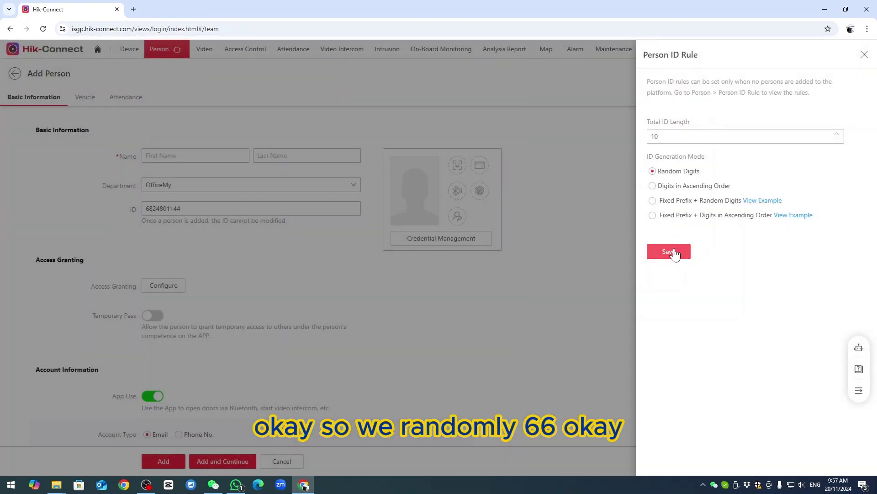
{"action": "left_click", "coordinate": [669, 251]}
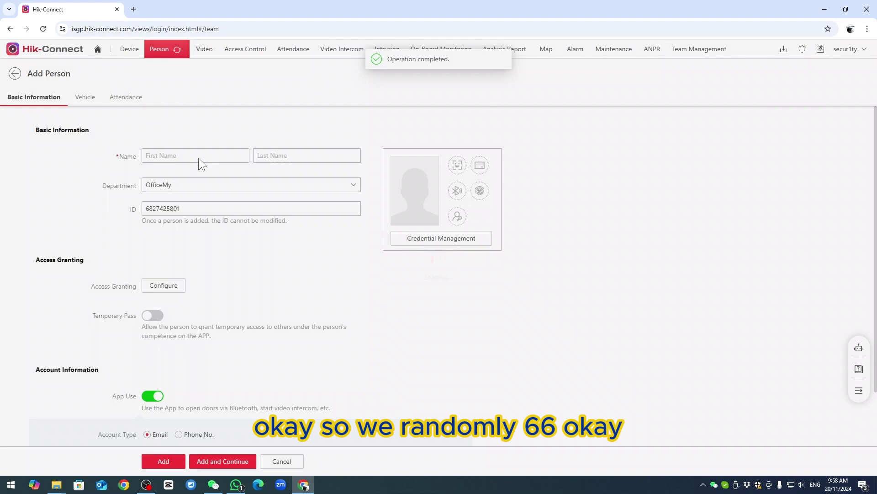
- Enter name Security, ID 10001 and the app-account e-mail, then add the person
{"action": "left_click", "coordinate": [214, 155]}
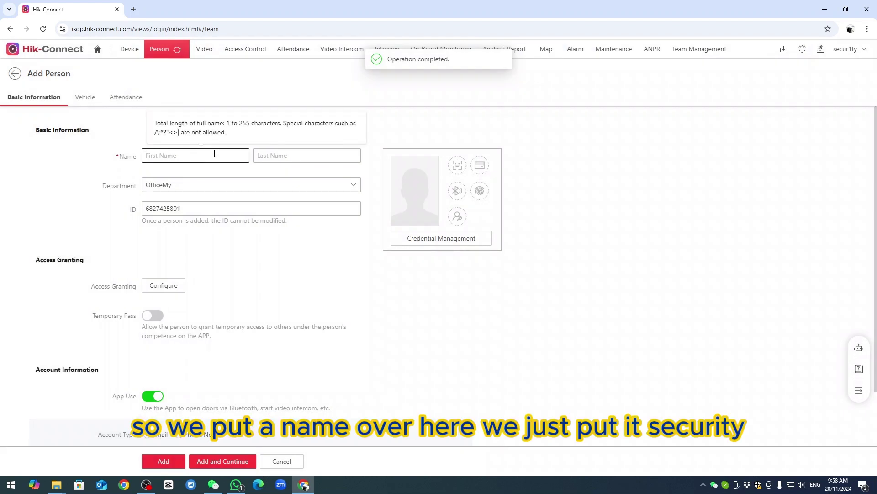
{"action": "type", "text": "Security"}
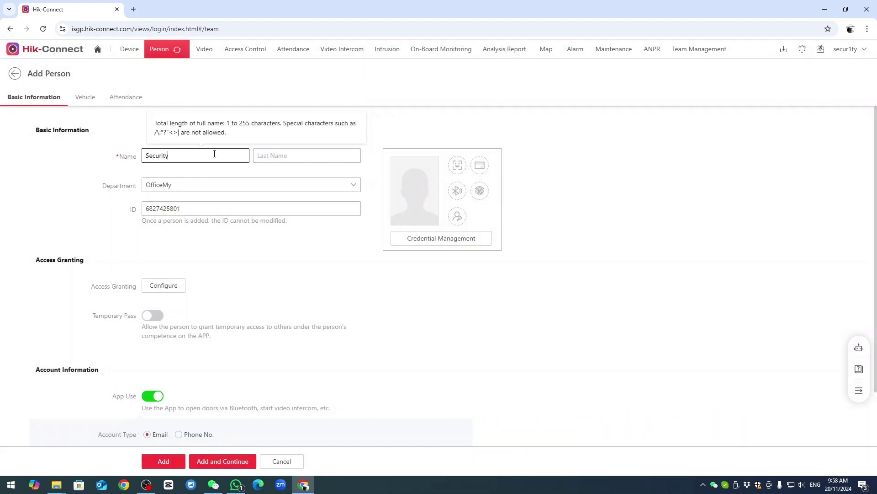
{"action": "key", "text": "Tab"}
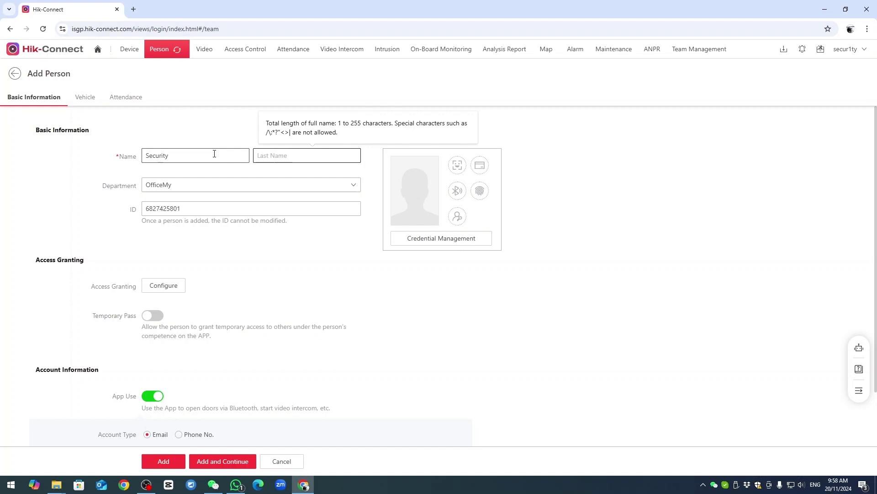
{"action": "double_click", "coordinate": [165, 208]}
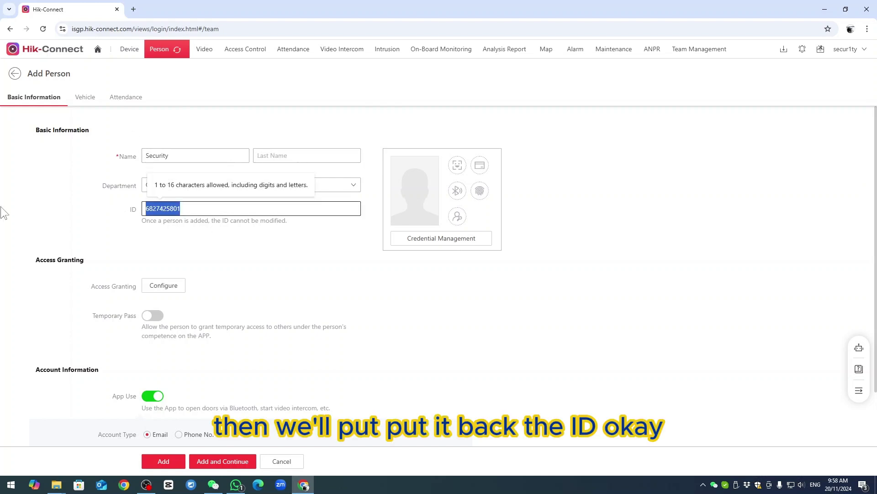
{"action": "type", "text": "10001"}
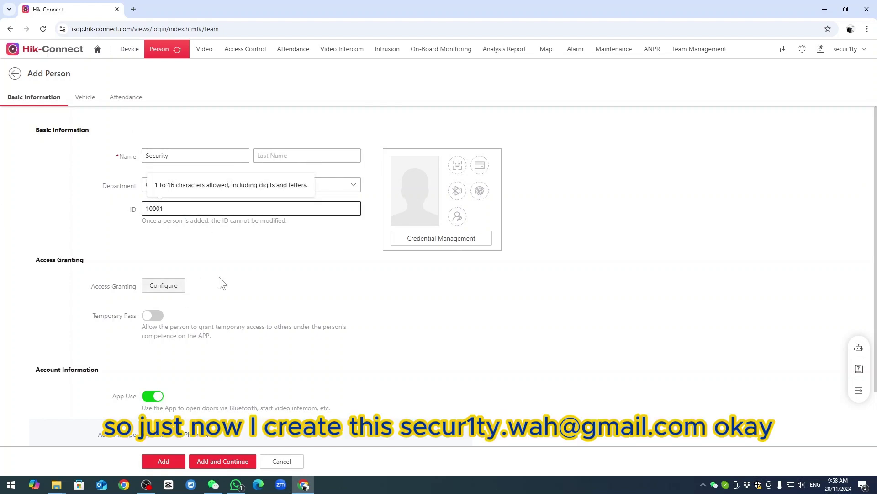
{"action": "left_click", "coordinate": [291, 271]}
{"action": "scroll", "coordinate": [289, 273], "scroll_direction": "down", "scroll_amount": 2}
{"action": "left_click", "coordinate": [209, 392]}
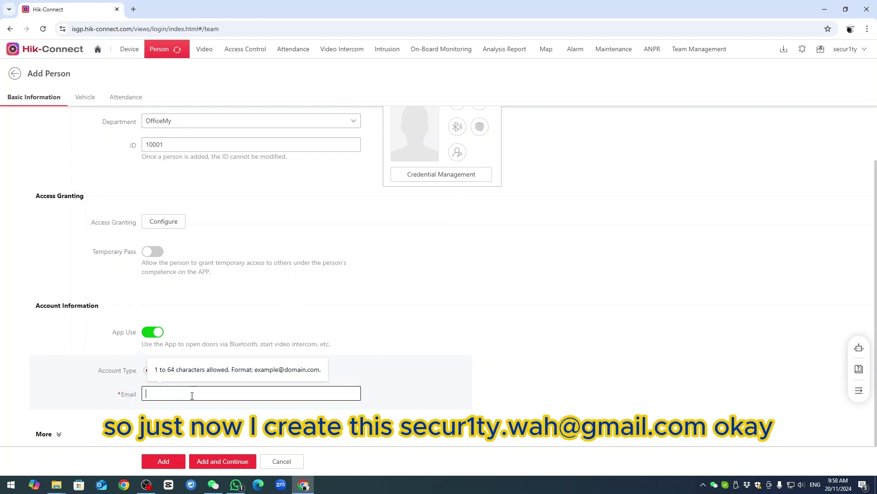
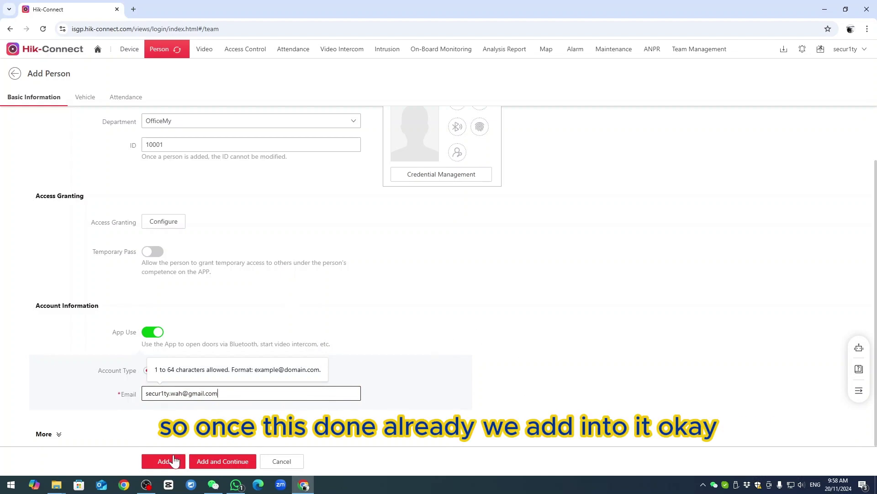
{"action": "left_click", "coordinate": [174, 461]}
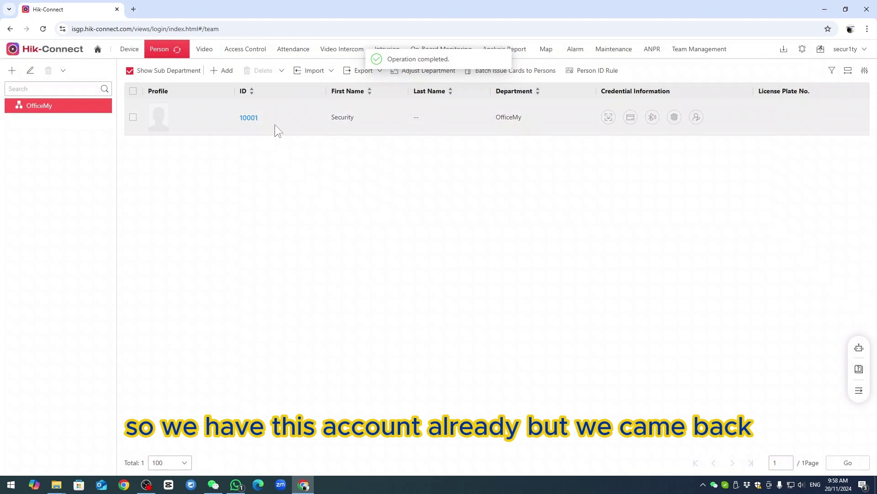
- For person 10001, enable Check In/Out via Mobile Client with Must Upload Picture and save
{"action": "left_click", "coordinate": [250, 118]}
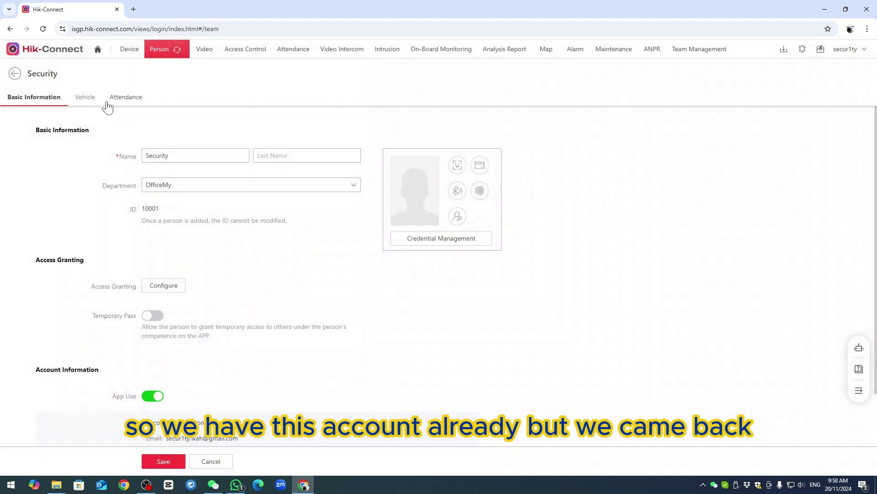
{"action": "left_click", "coordinate": [124, 102]}
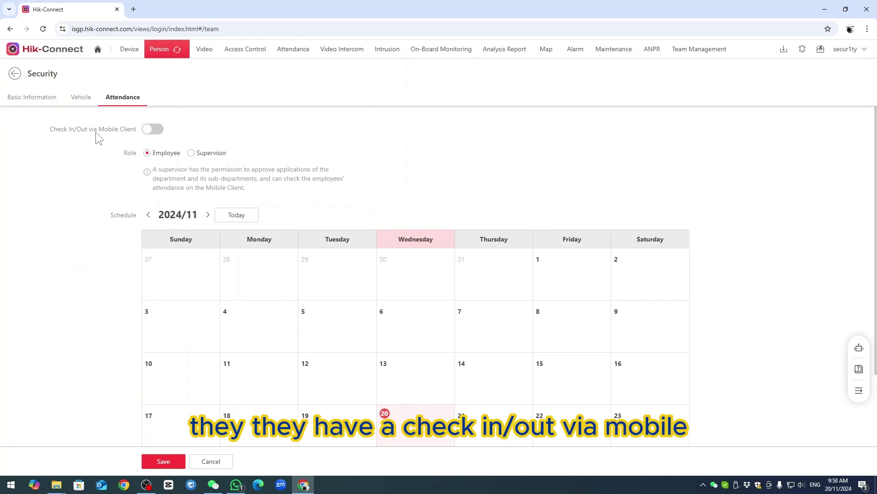
{"action": "left_click", "coordinate": [154, 130]}
{"action": "left_click", "coordinate": [147, 152]}
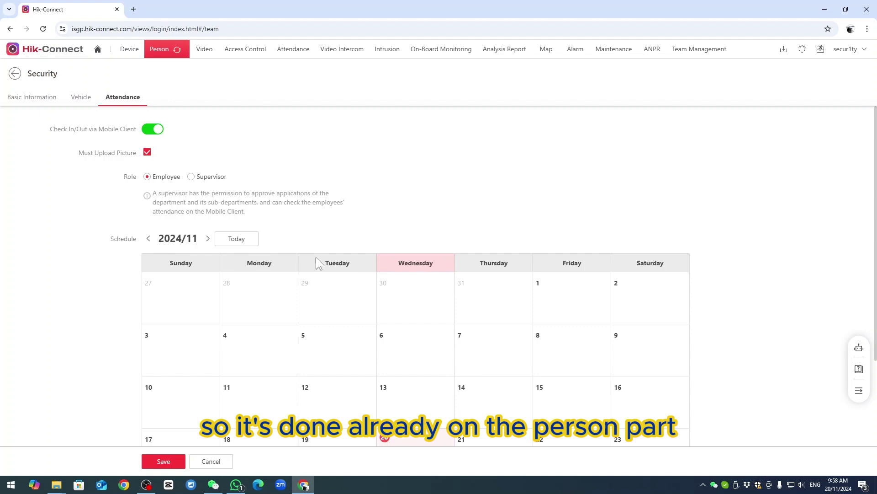
{"action": "scroll", "coordinate": [285, 304], "scroll_direction": "down", "scroll_amount": 3}
{"action": "left_click", "coordinate": [164, 460]}
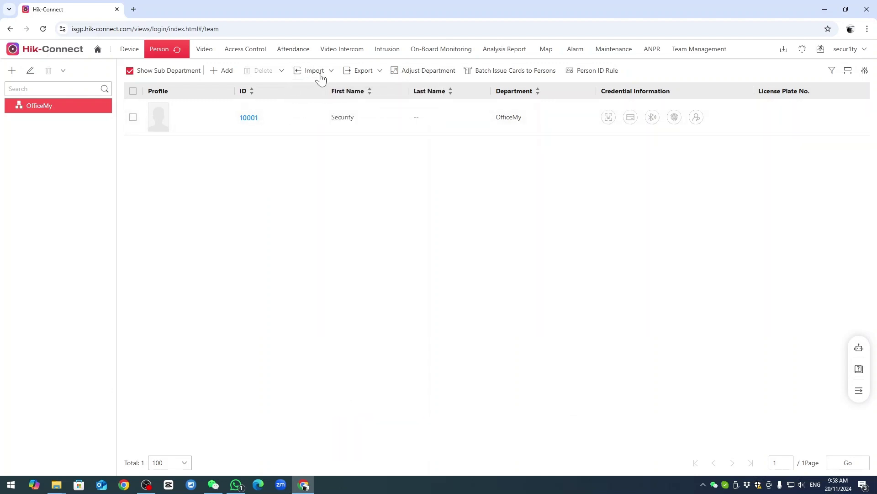
- Open the Attendance schedule, finish the scheduling guide, cancel without a shift, and expand Basic Configuration
{"action": "left_click", "coordinate": [296, 51]}
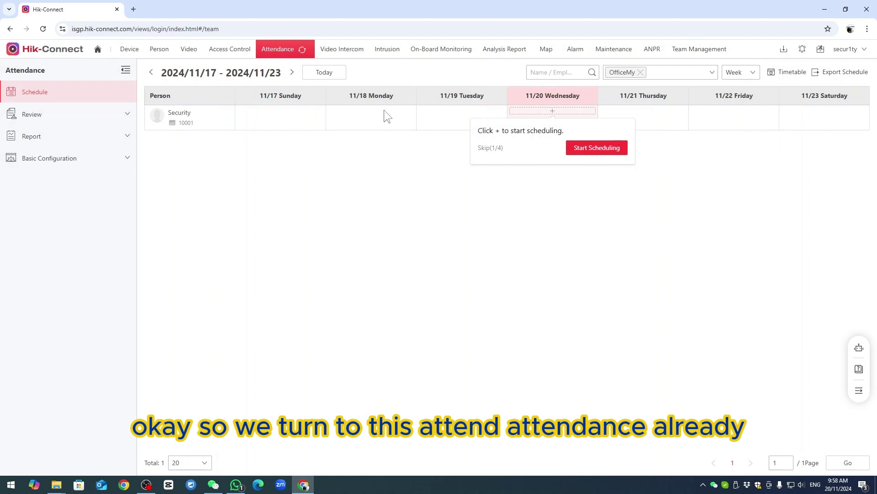
{"action": "left_click", "coordinate": [593, 153]}
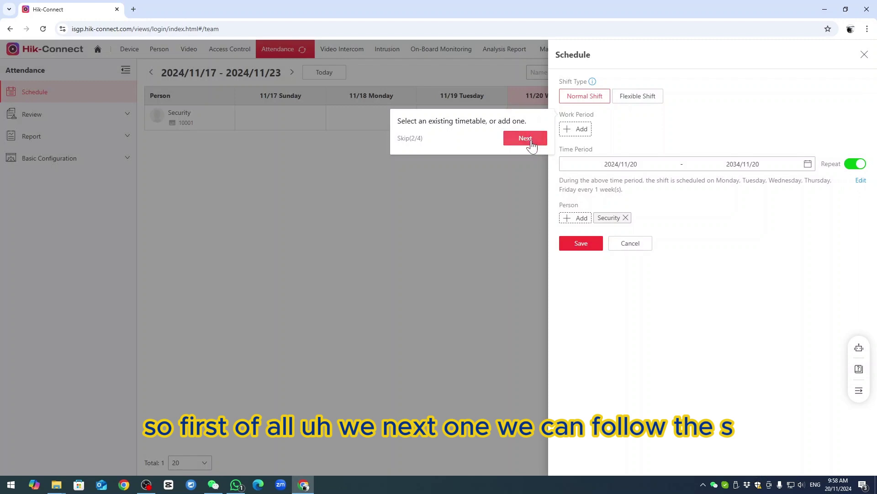
{"action": "left_click", "coordinate": [530, 141]}
{"action": "left_click", "coordinate": [802, 283]}
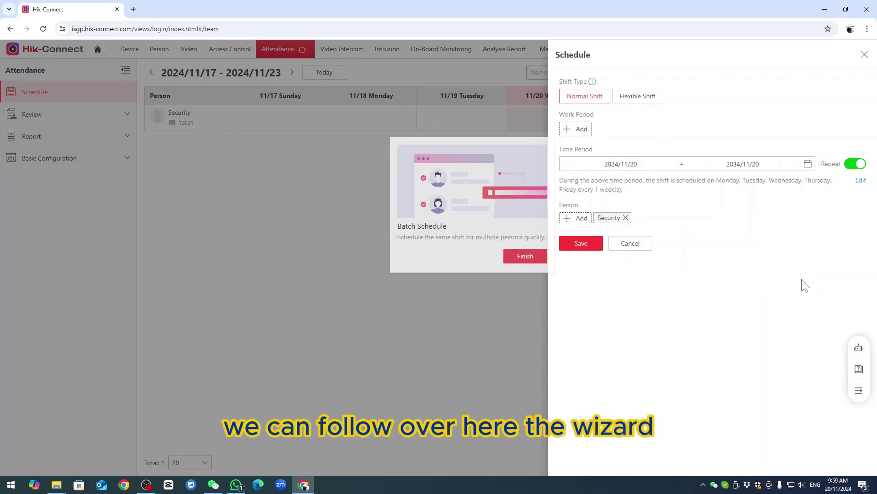
{"action": "left_click", "coordinate": [643, 251]}
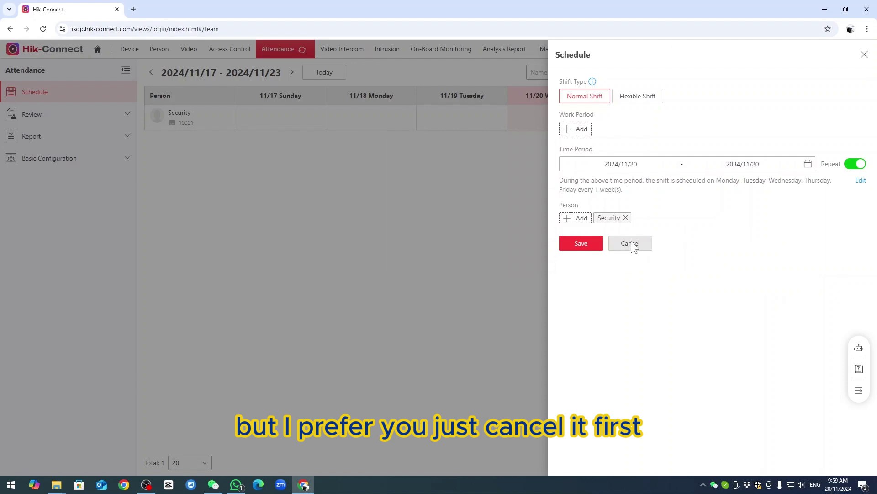
{"action": "left_click", "coordinate": [632, 243]}
{"action": "left_click", "coordinate": [81, 161]}
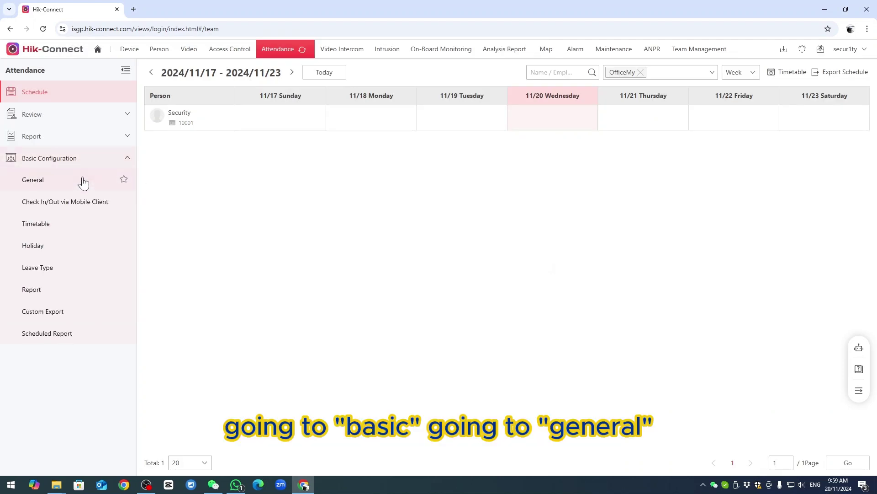
- In General's Attendance Rule tab, set Before and After Duty margins to 60 minutes and save
{"action": "left_click", "coordinate": [77, 181]}
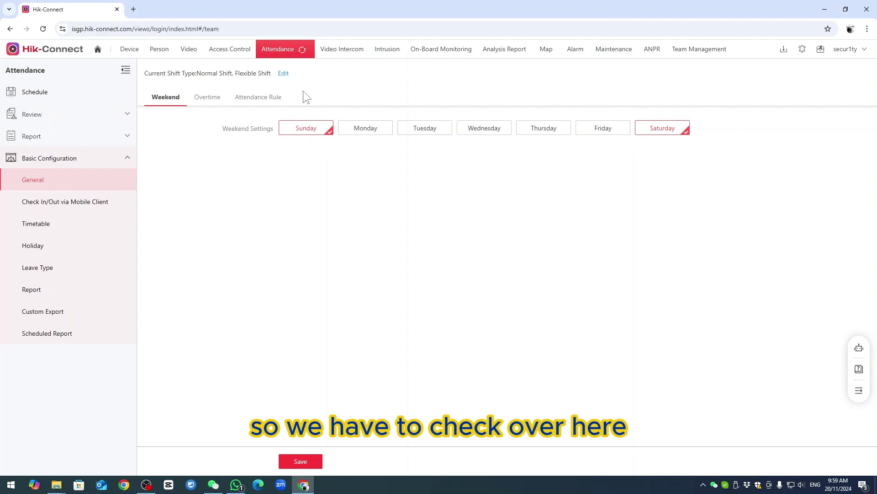
{"action": "left_click", "coordinate": [216, 99]}
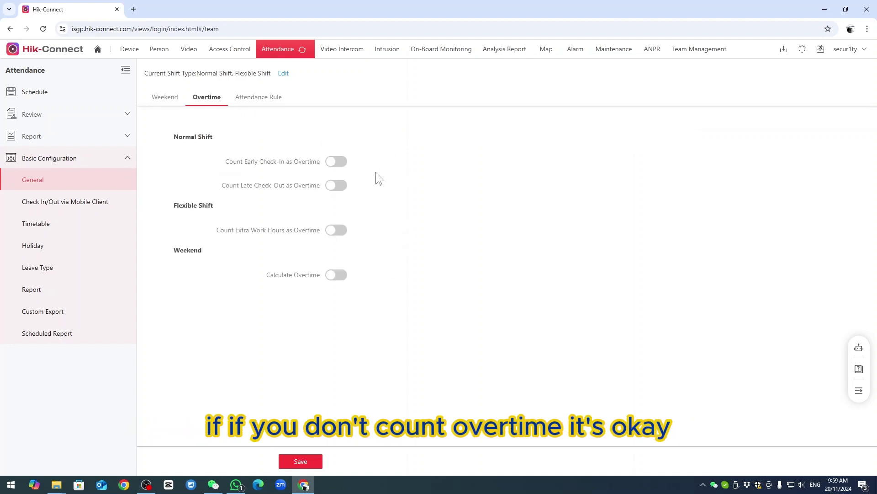
{"action": "left_click", "coordinate": [272, 99]}
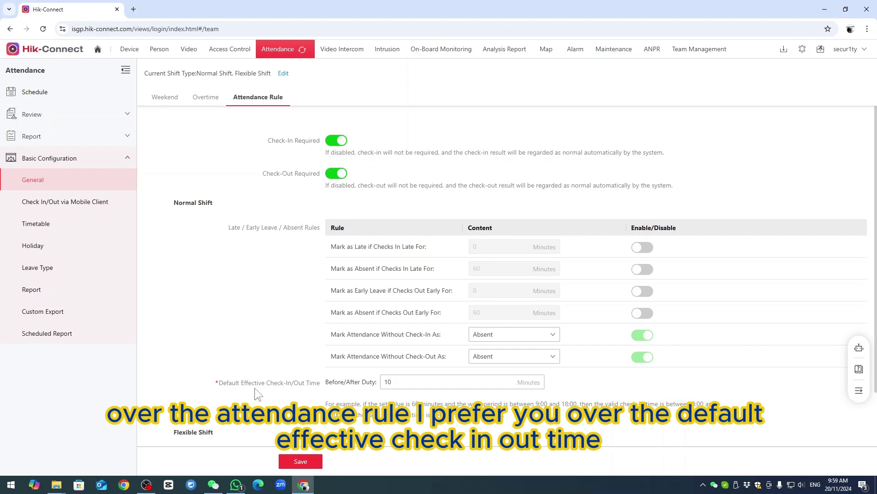
{"action": "left_click_drag", "start_coordinate": [400, 384], "coordinate": [361, 362]}
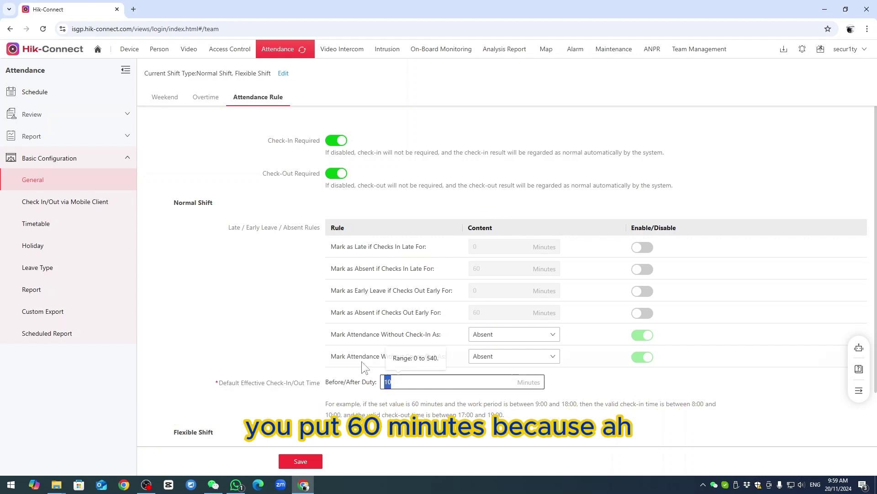
{"action": "type", "text": "60"}
{"action": "left_click", "coordinate": [248, 300]}
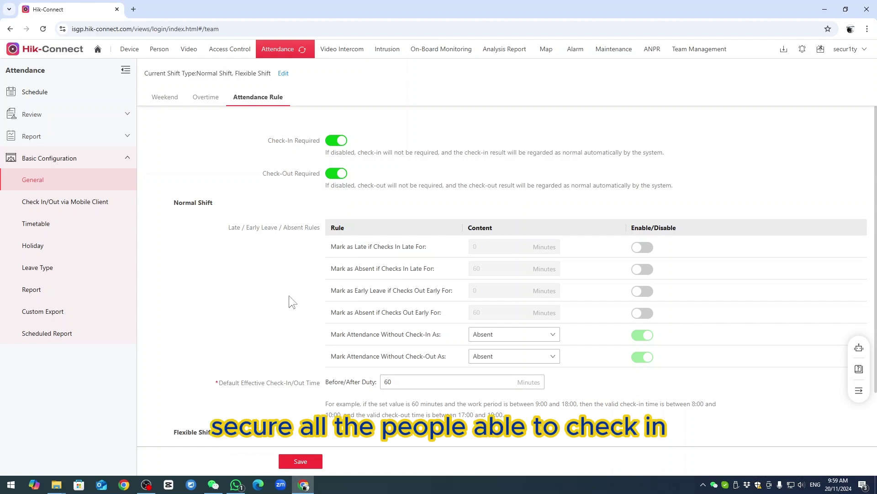
{"action": "scroll", "coordinate": [366, 307], "scroll_direction": "down", "scroll_amount": 1}
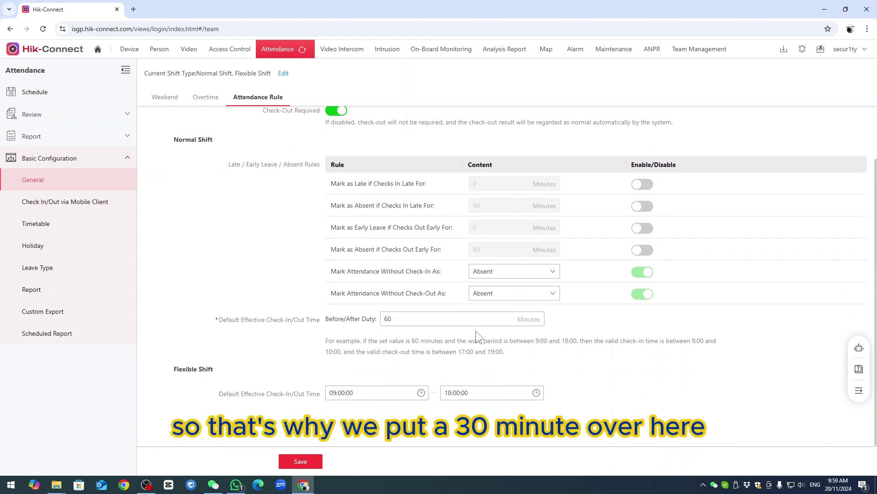
{"action": "left_click", "coordinate": [316, 462]}
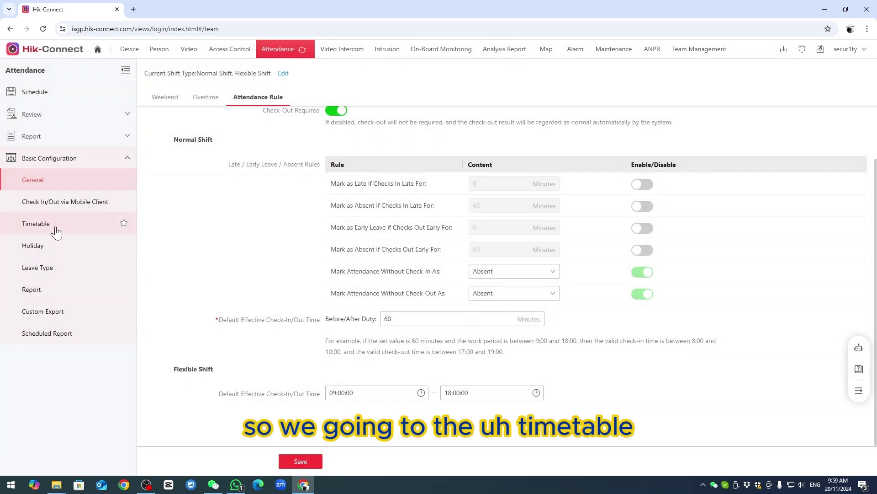
- Add a Normal Shift timetable named Daily working 09:00:00–18:00:00
{"action": "left_click", "coordinate": [55, 227]}
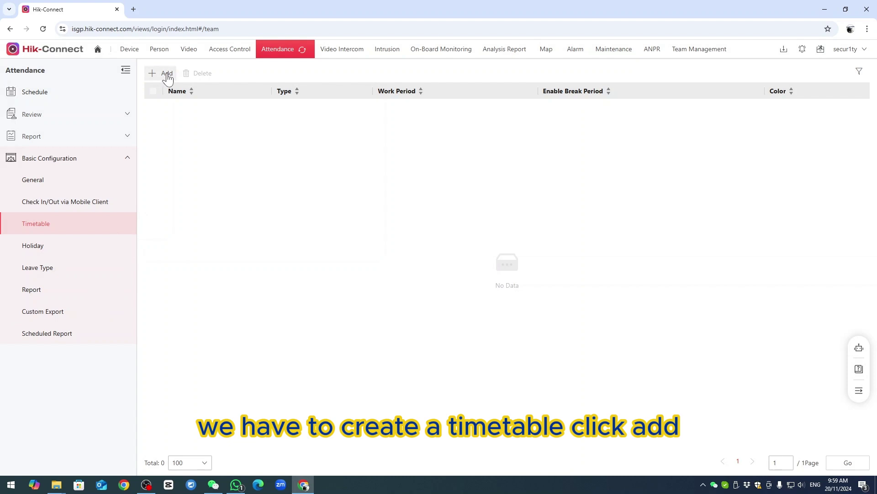
{"action": "left_click", "coordinate": [167, 74]}
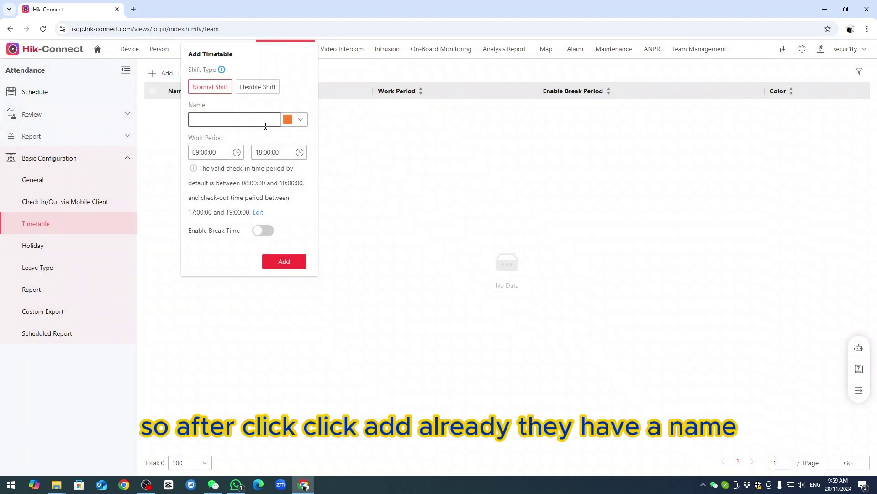
{"action": "left_click", "coordinate": [251, 120]}
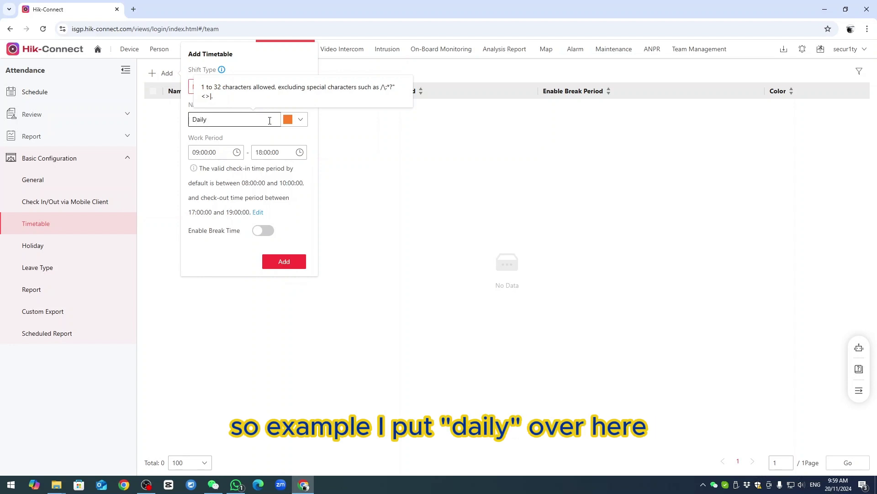
{"action": "left_click", "coordinate": [317, 182]}
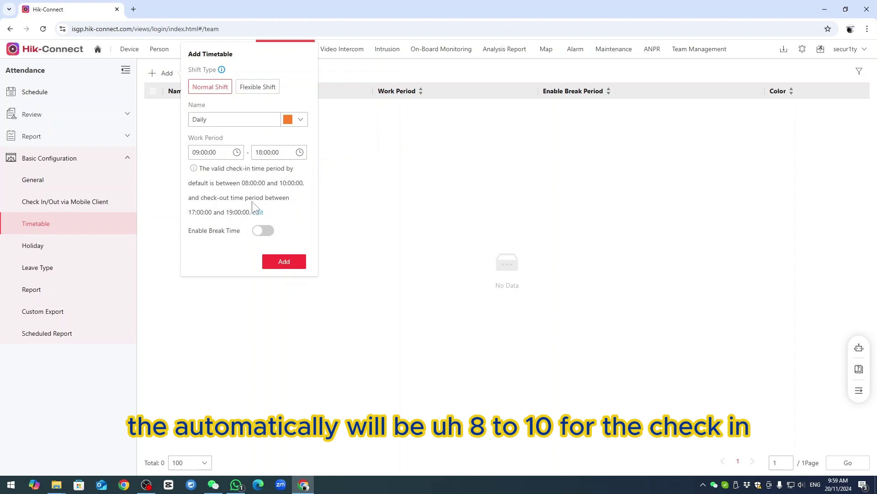
{"action": "left_click_drag", "start_coordinate": [247, 183], "coordinate": [304, 182]}
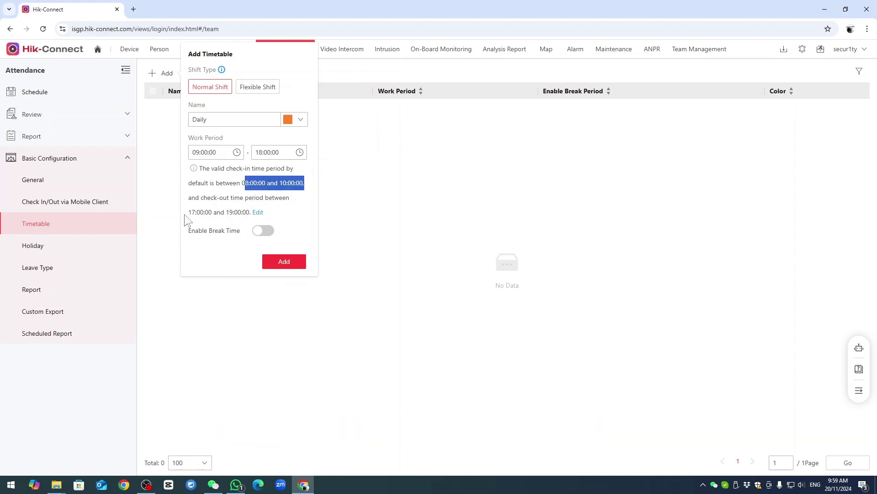
{"action": "left_click_drag", "start_coordinate": [187, 212], "coordinate": [249, 212]}
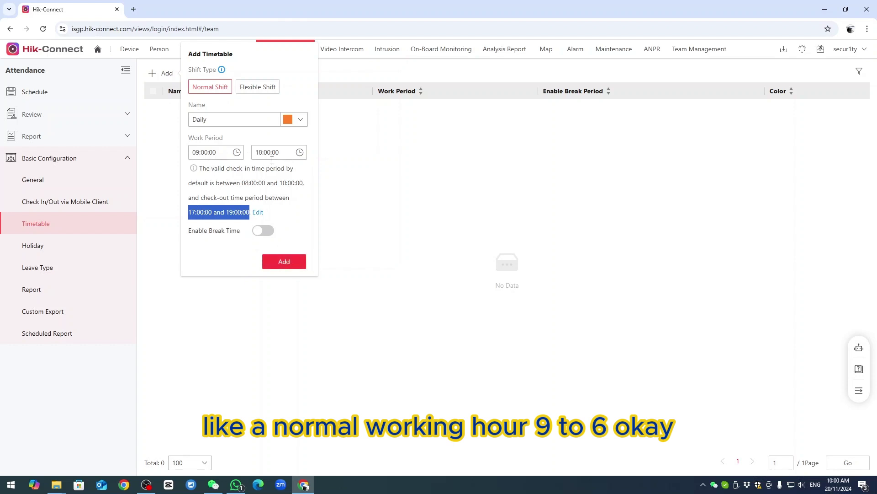
{"action": "left_click", "coordinate": [286, 261]}
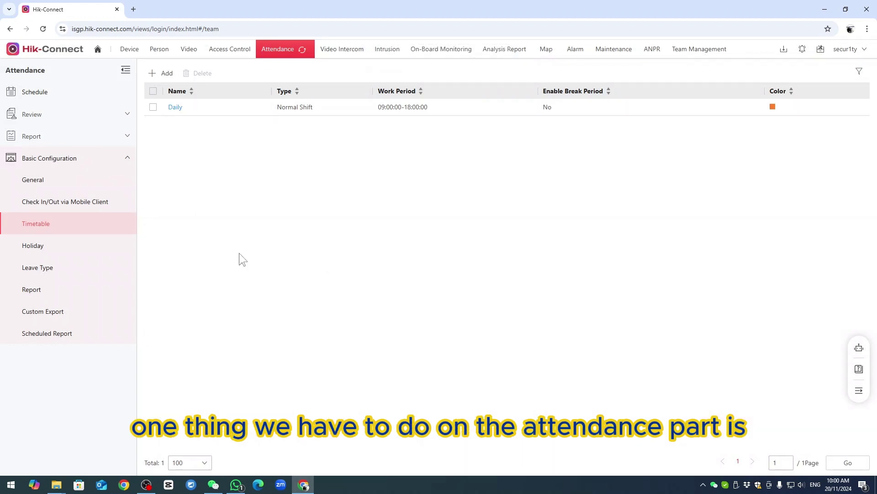
- Start a new check-in/out area centred on Lotus's Puchong, found by searching Puchong
{"action": "left_click", "coordinate": [63, 208]}
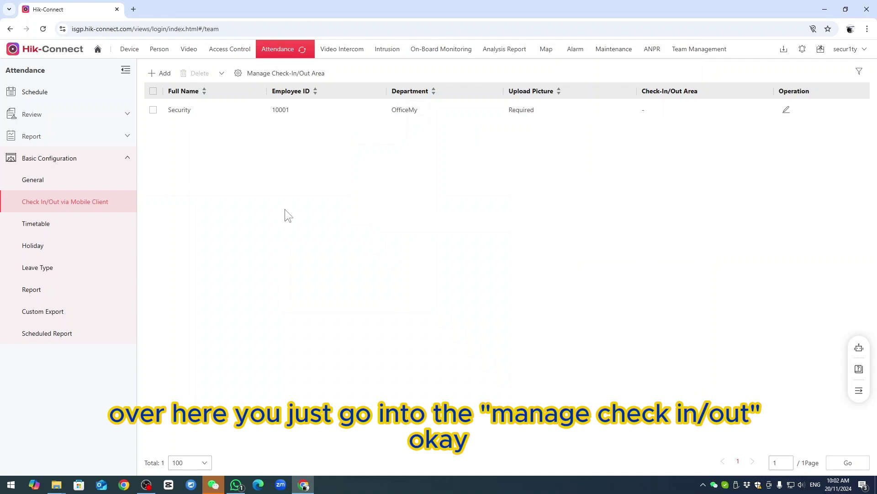
{"action": "left_click", "coordinate": [294, 74]}
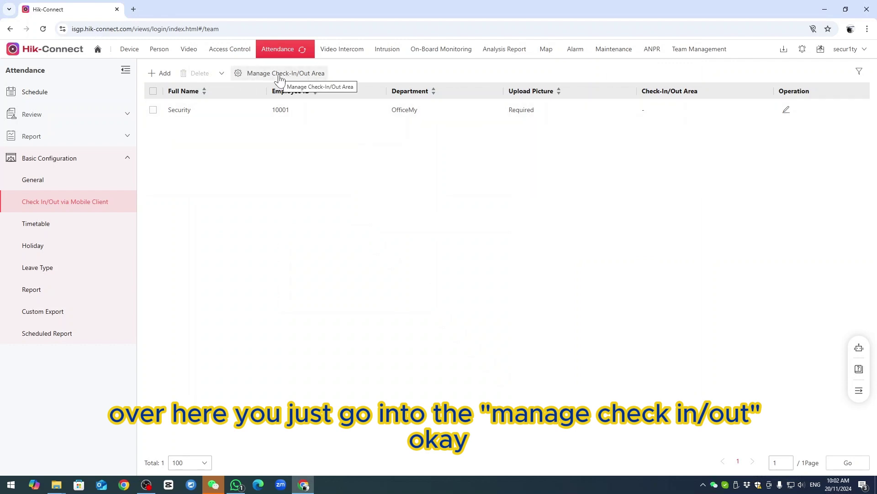
{"action": "left_click", "coordinate": [280, 77]}
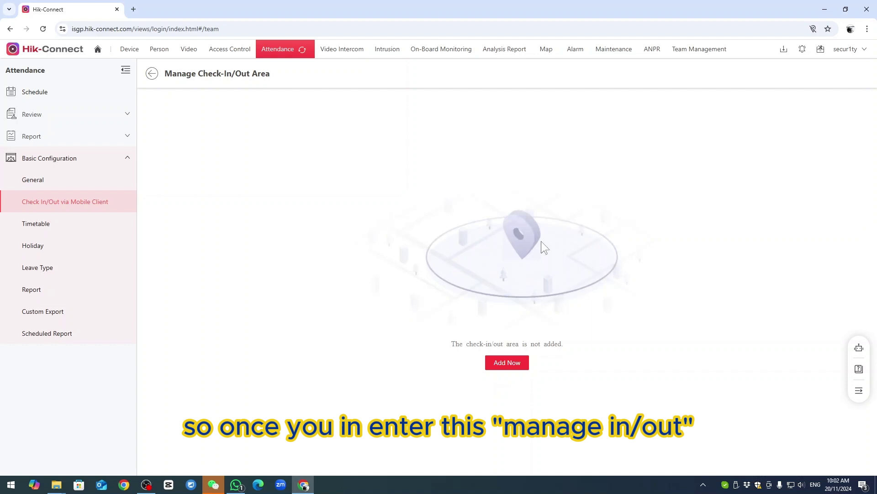
{"action": "left_click", "coordinate": [507, 362]}
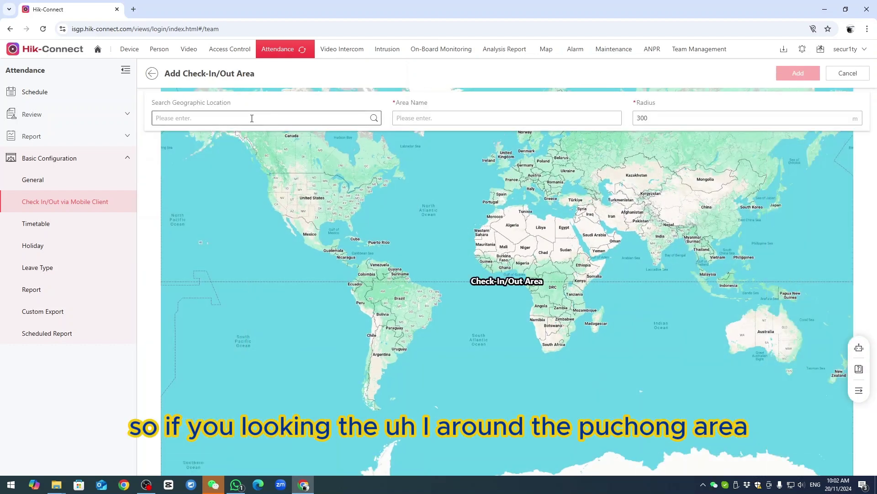
{"action": "left_click", "coordinate": [252, 119]}
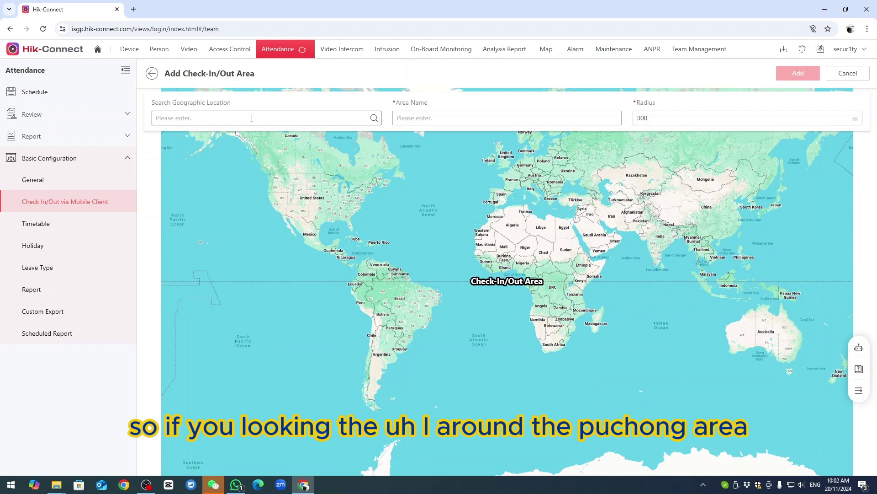
{"action": "type", "text": "puchong"}
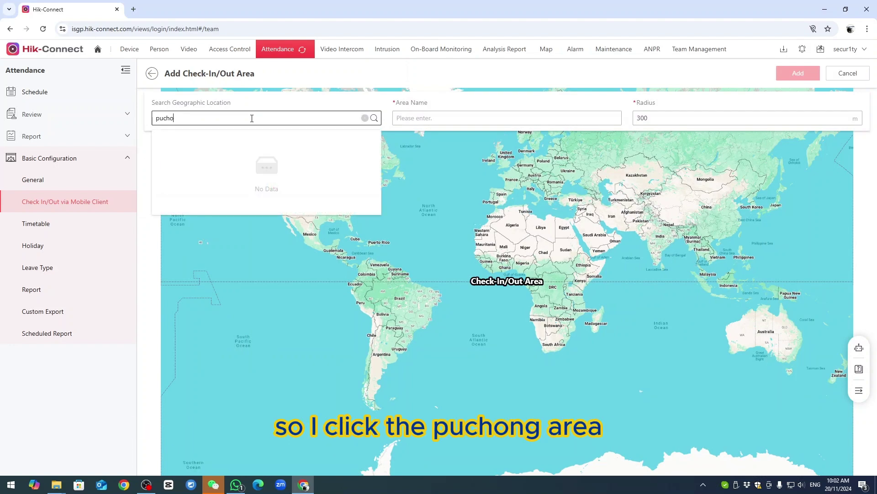
{"action": "left_click", "coordinate": [255, 146]}
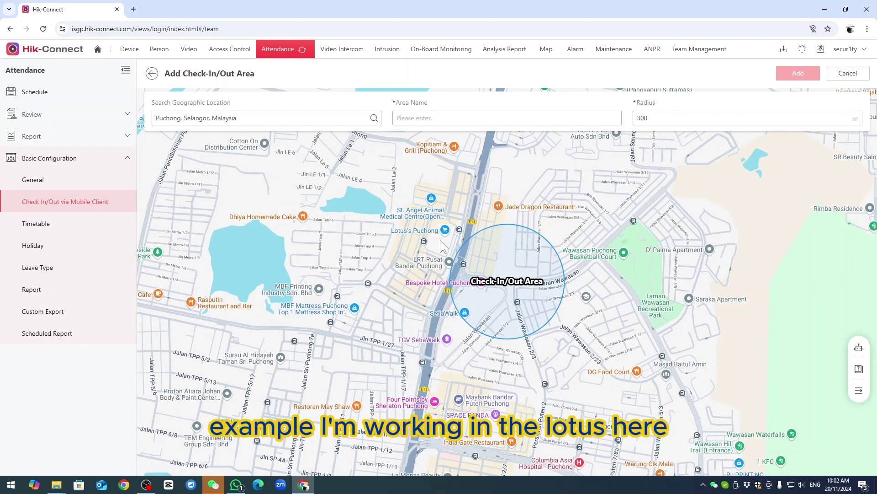
{"action": "left_click", "coordinate": [440, 240]}
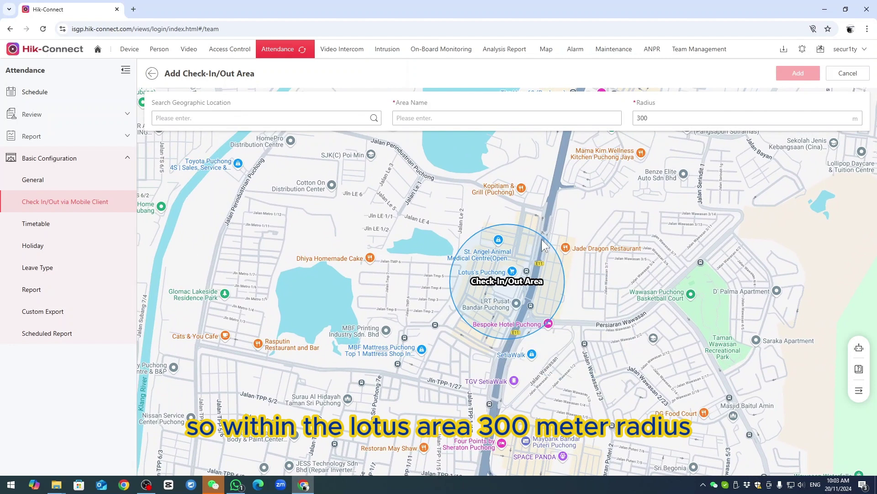
- Set the area radius to 2000 m, name it OfficePuchong, and add it
{"action": "double_click", "coordinate": [685, 119]}
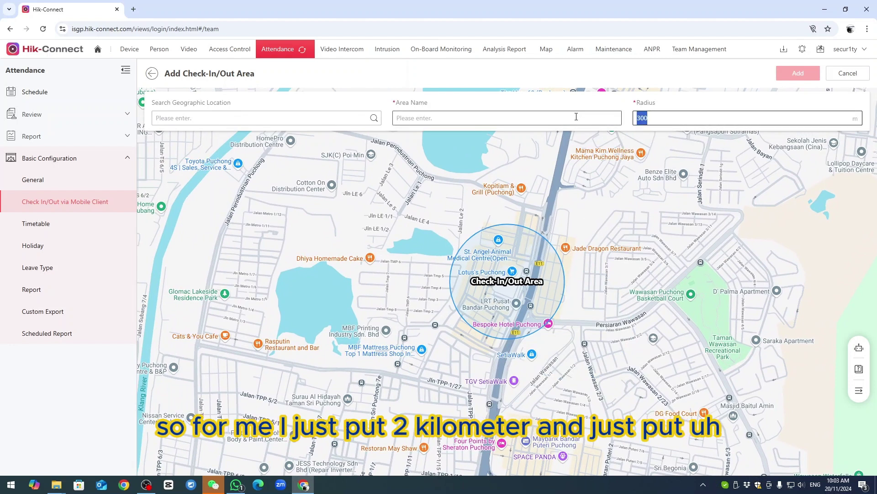
{"action": "type", "text": "2000"}
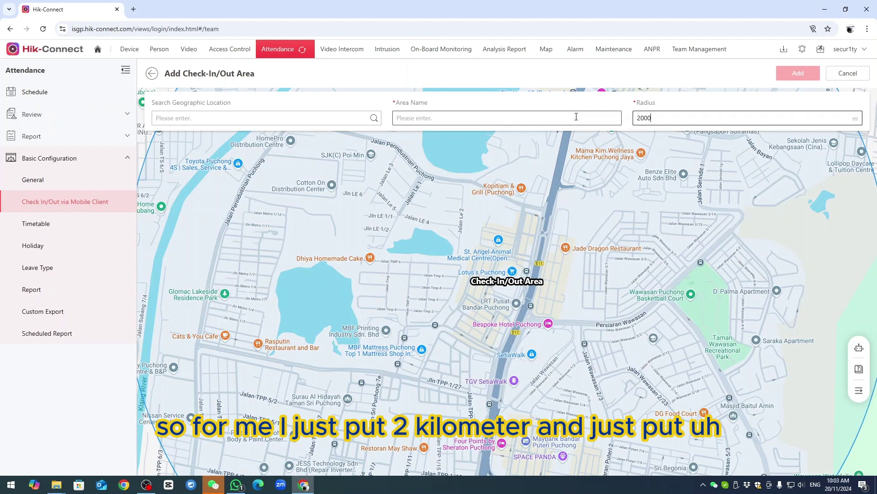
{"action": "left_click", "coordinate": [550, 118]}
{"action": "type", "text": "Offi"}
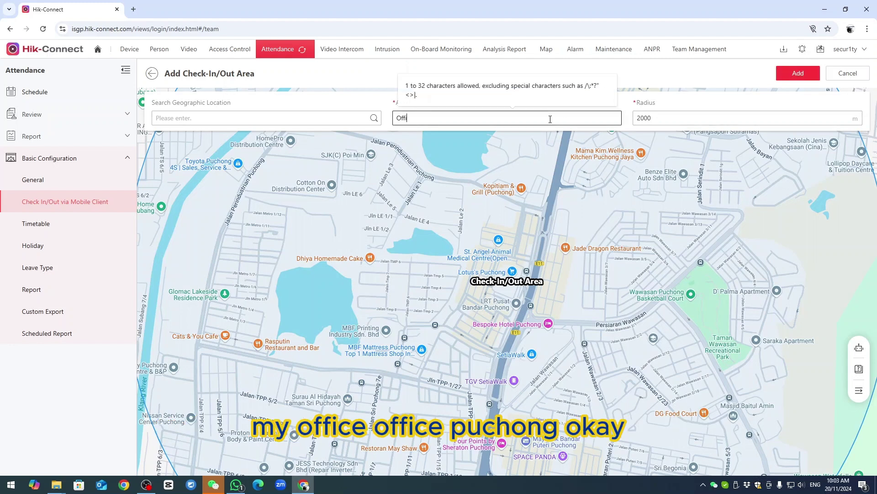
{"action": "type", "text": "cePuchong"}
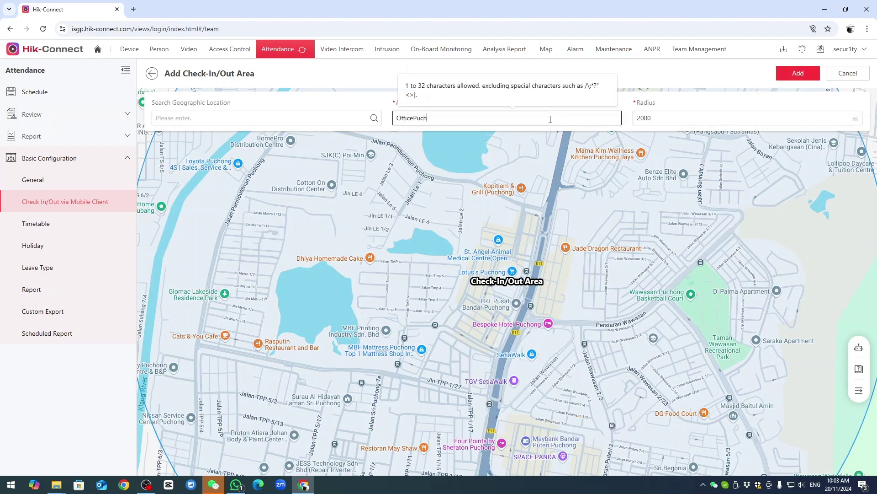
{"action": "left_click", "coordinate": [800, 74]}
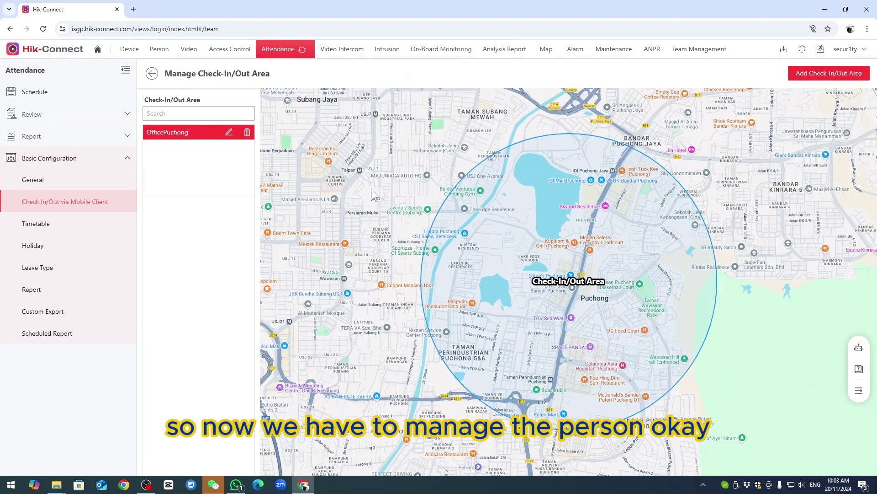
- Limit Security's check-in/out area to OfficePuchong, valid 2024/11/18–2025/11/01, and save
{"action": "left_click", "coordinate": [151, 73]}
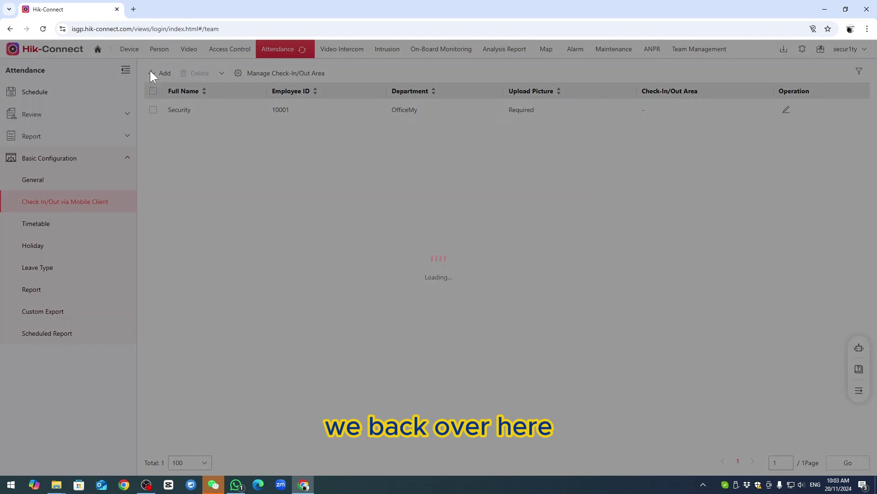
{"action": "left_click", "coordinate": [153, 109]}
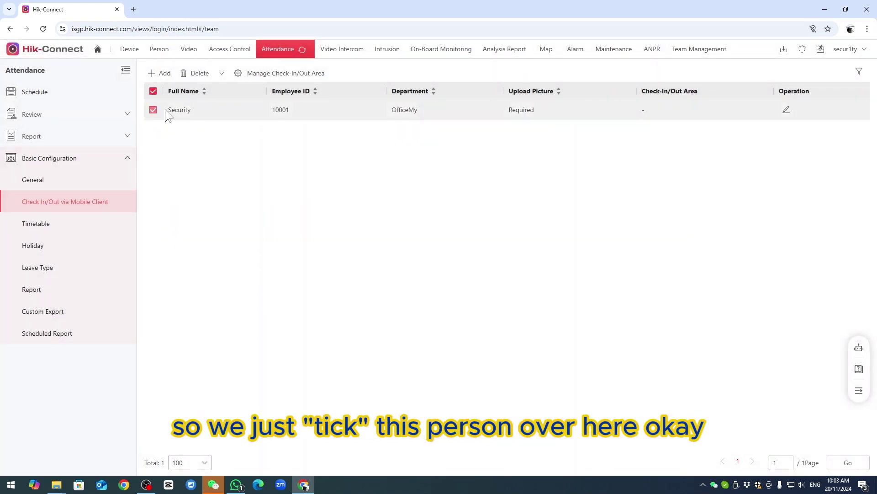
{"action": "left_click", "coordinate": [787, 110]}
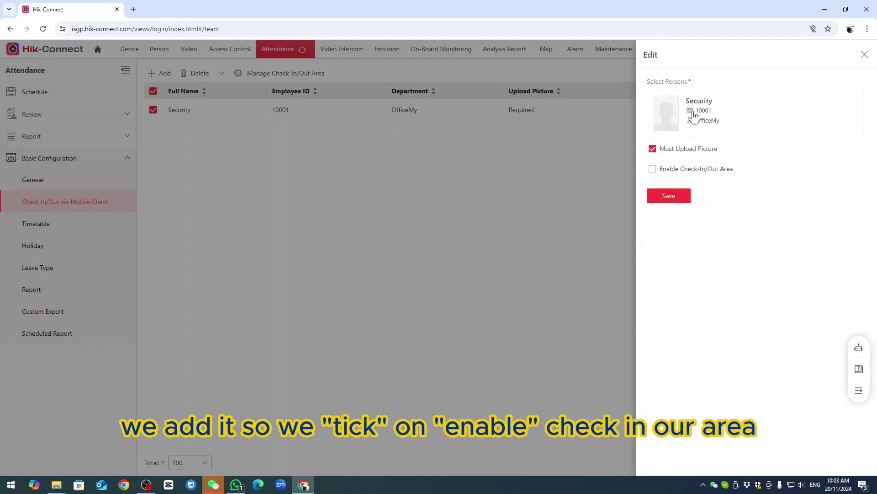
{"action": "left_click", "coordinate": [653, 170]}
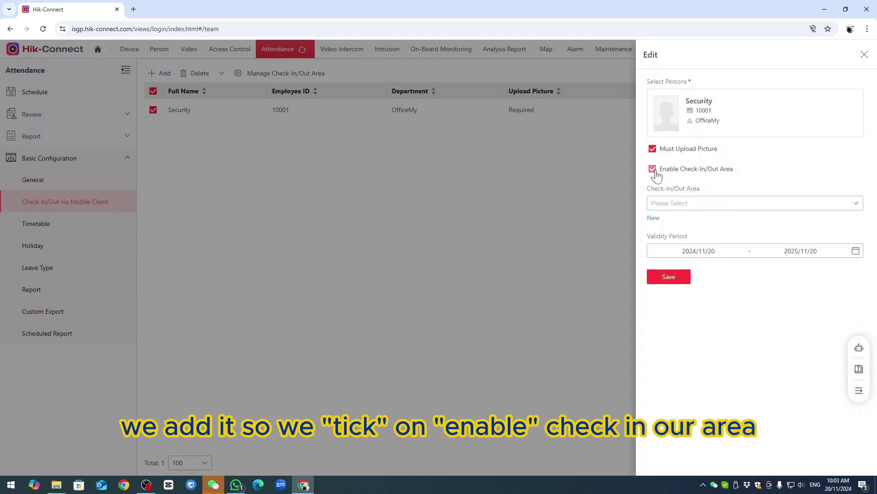
{"action": "left_click", "coordinate": [693, 204]}
{"action": "left_click", "coordinate": [692, 222]}
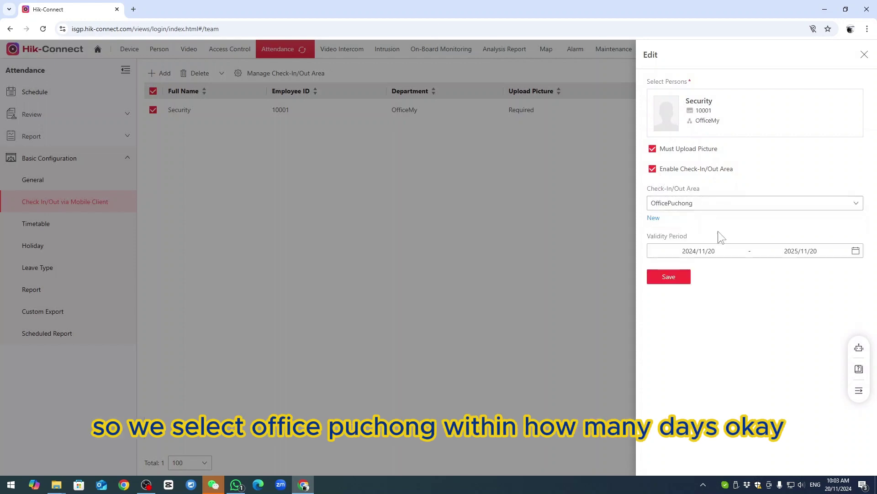
{"action": "left_click", "coordinate": [718, 251]}
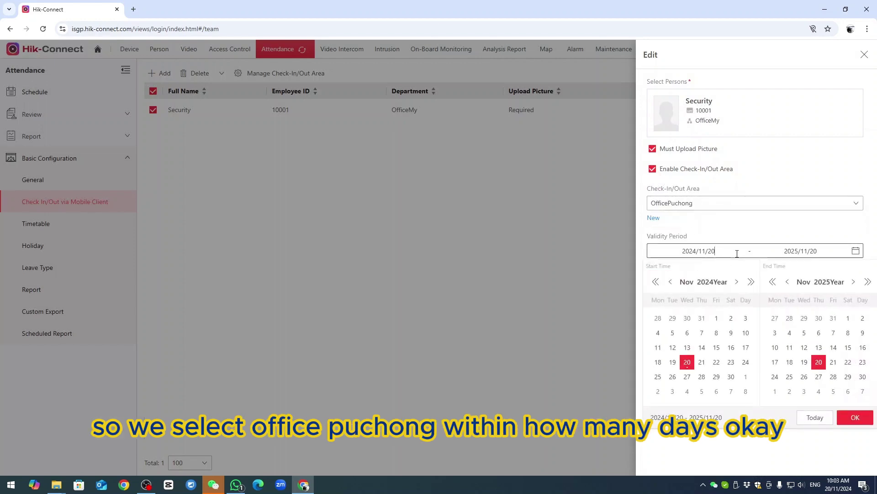
{"action": "left_click", "coordinate": [658, 362]}
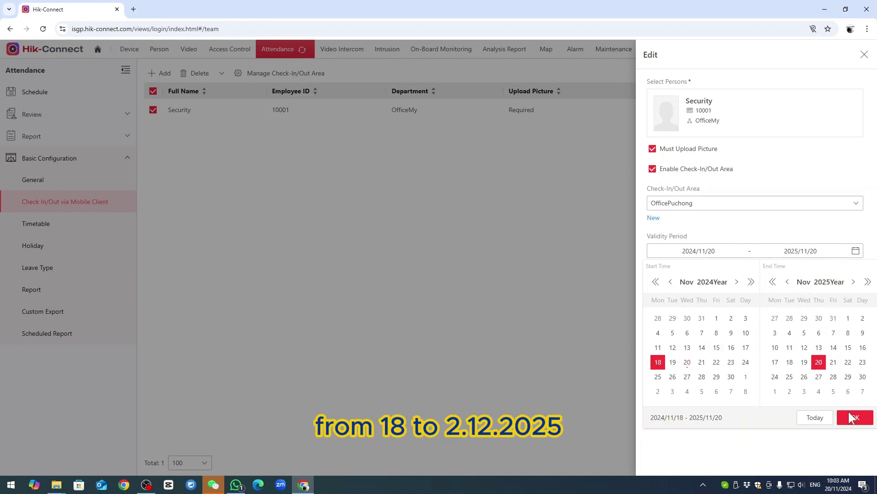
{"action": "left_click", "coordinate": [848, 319]}
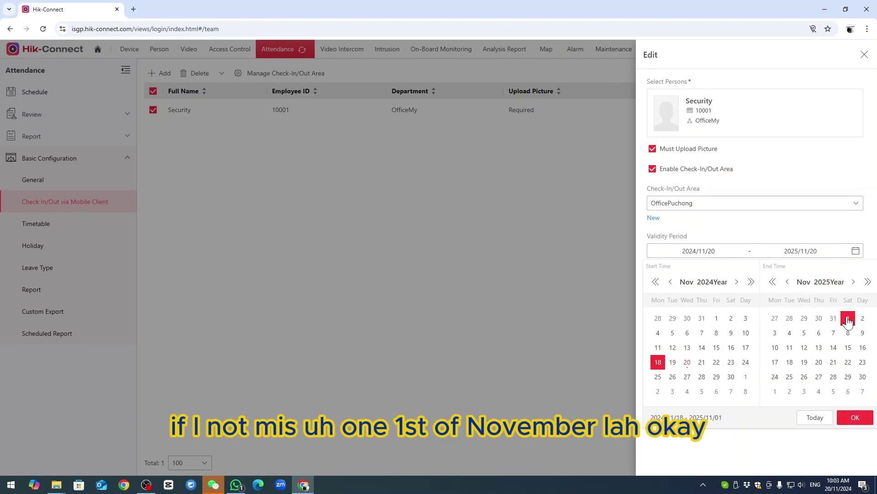
{"action": "left_click", "coordinate": [852, 417]}
{"action": "left_click", "coordinate": [673, 276]}
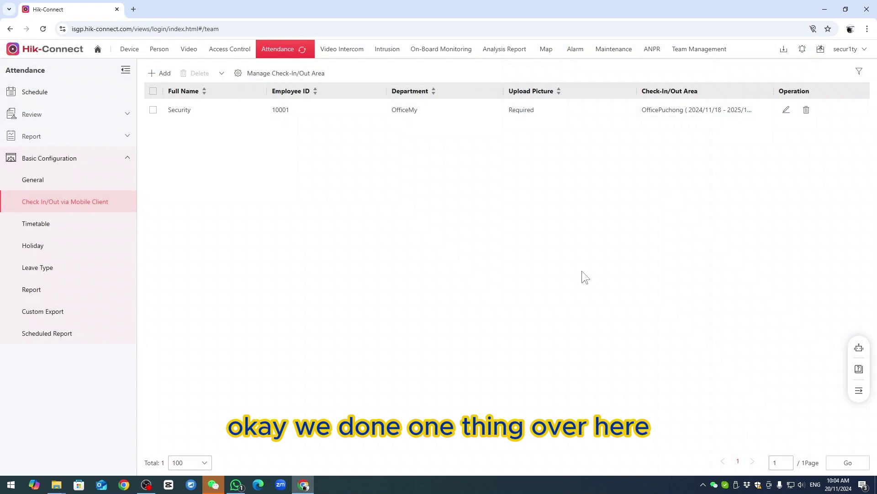
- Schedule Security's Monday–Friday 09:00–18:00 Daily shift for 2024/11/01–2034/11/01 and save
{"action": "left_click", "coordinate": [72, 92]}
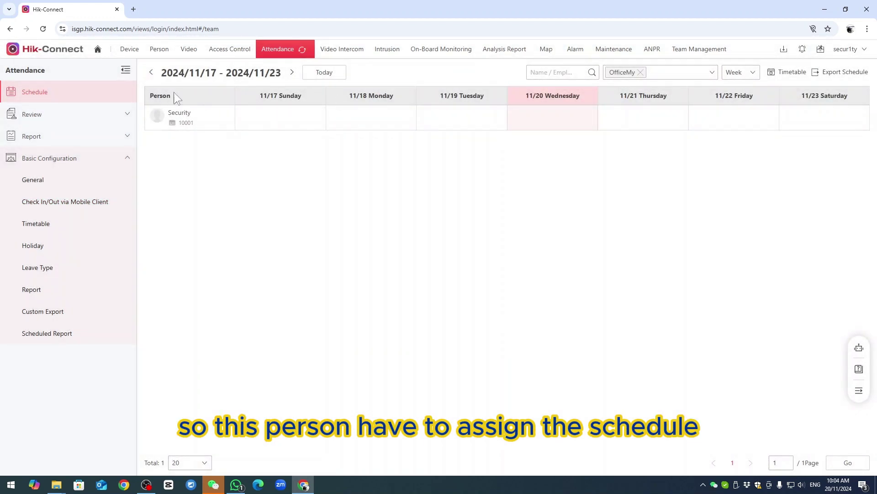
{"action": "left_click", "coordinate": [368, 113]}
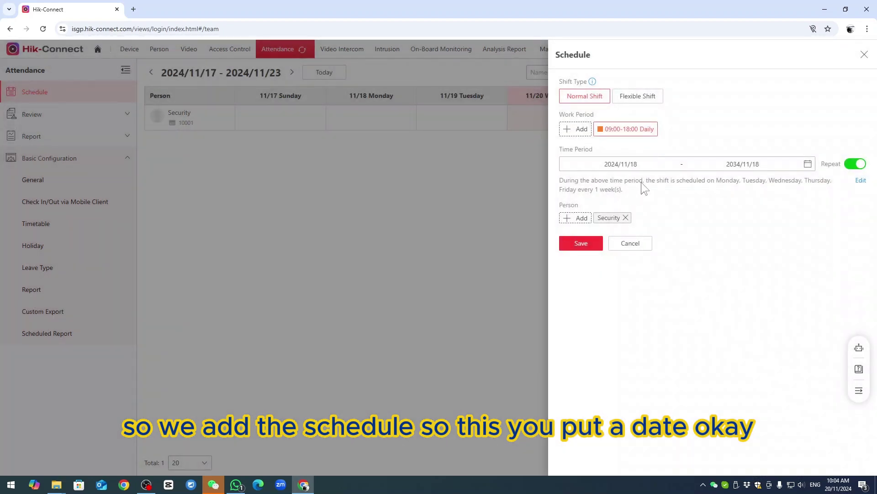
{"action": "left_click", "coordinate": [637, 164]}
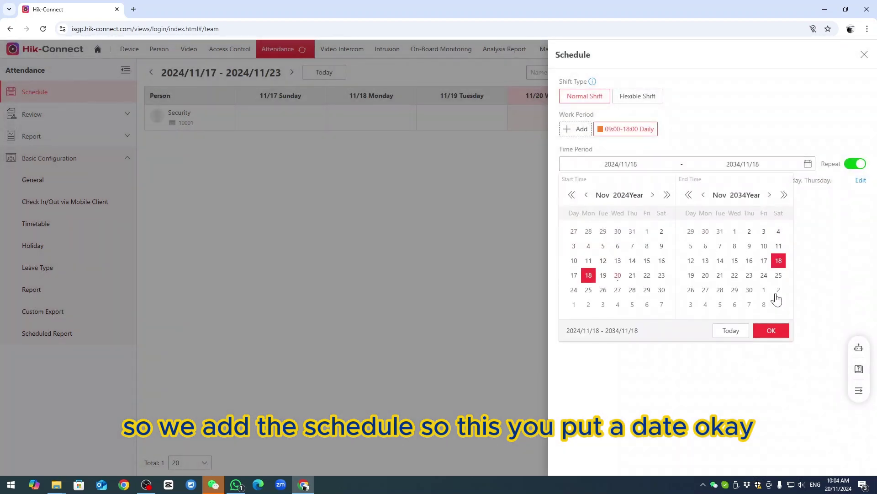
{"action": "left_click", "coordinate": [734, 231]}
{"action": "left_click", "coordinate": [647, 231]}
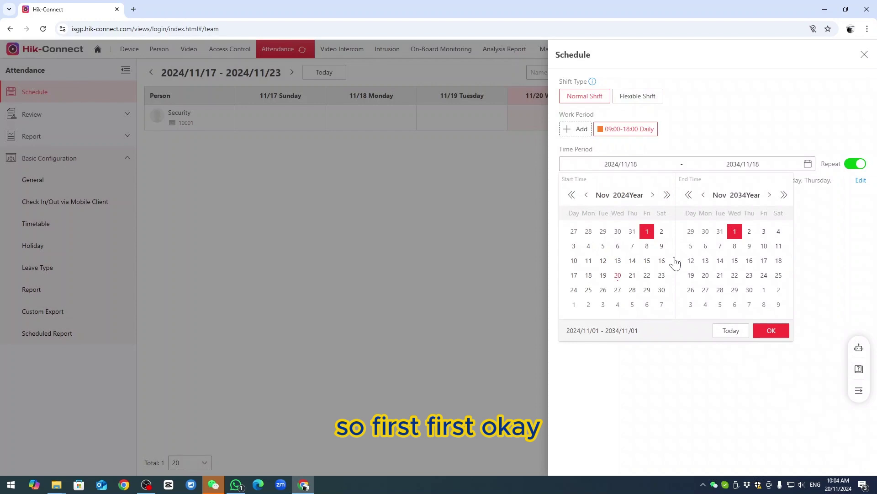
{"action": "left_click", "coordinate": [773, 331]}
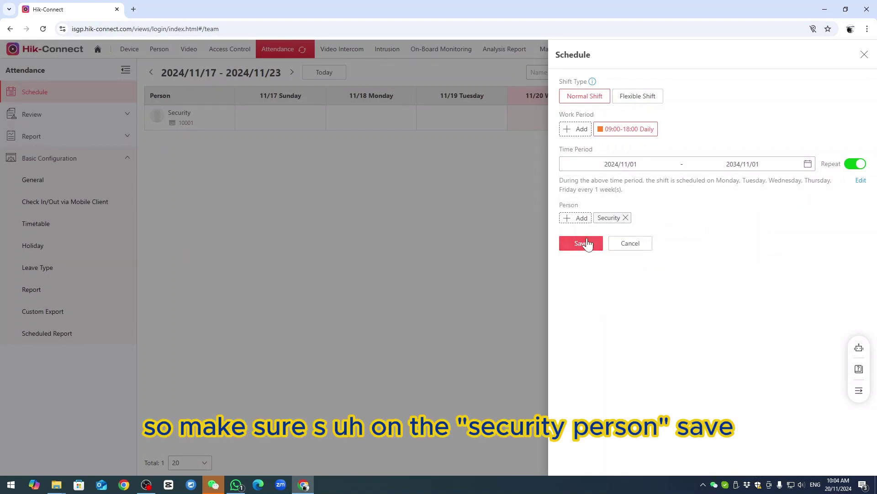
{"action": "left_click", "coordinate": [595, 242]}
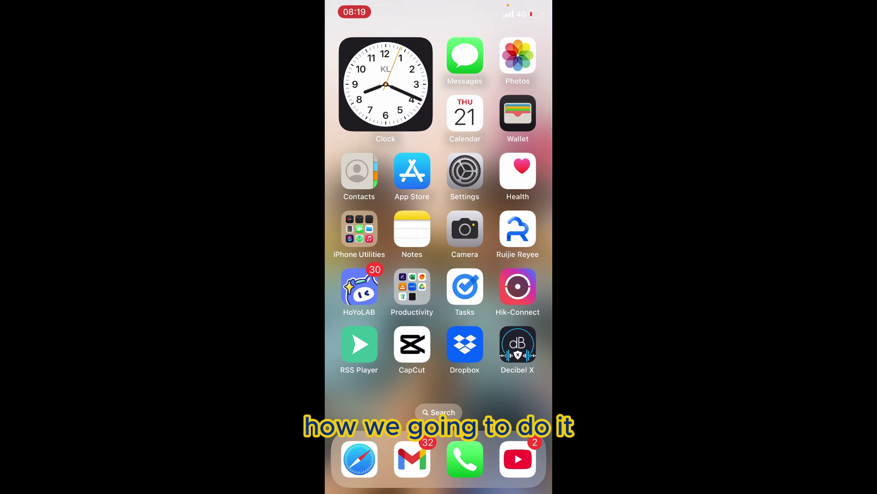
- Open the Hik-Connect mobile app, correct the prefilled account e-mail, enter the password and log in
{"action": "left_click", "coordinate": [518, 286]}
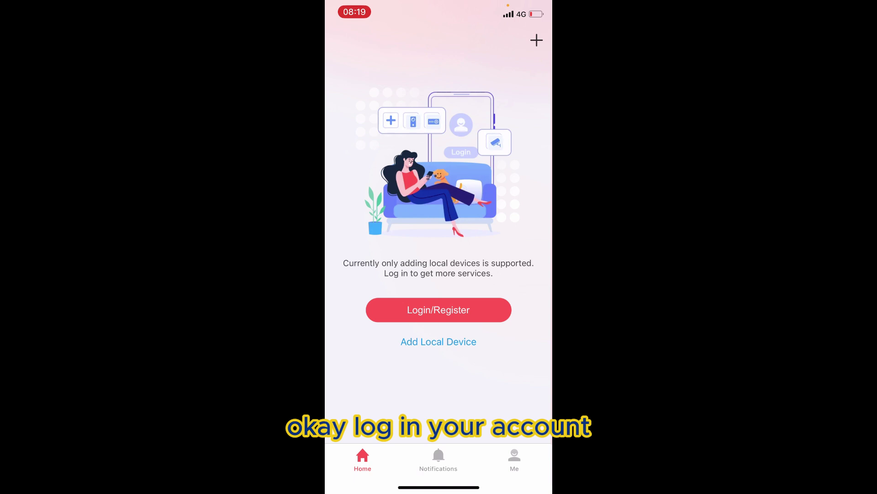
{"action": "left_click", "coordinate": [438, 310]}
{"action": "left_click", "coordinate": [396, 184]}
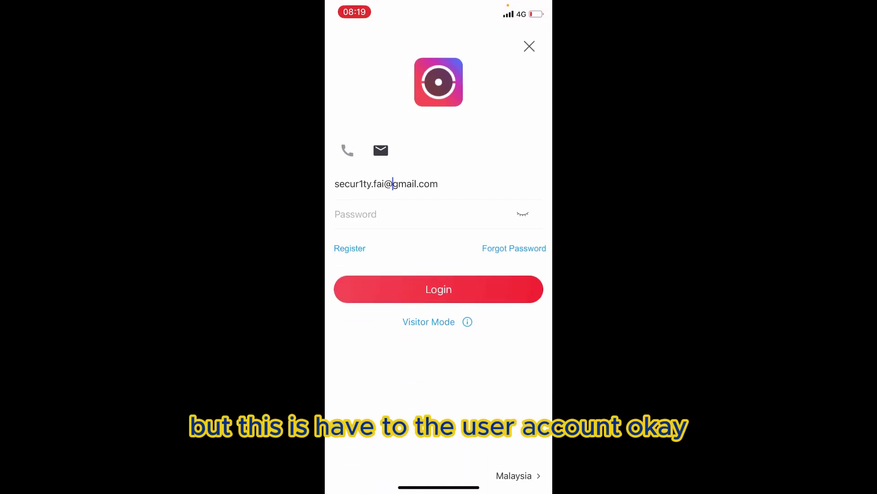
{"action": "key", "text": "BackSpace"}
{"action": "key", "text": "BackSpace"}
{"action": "key", "text": "BackSpace"}
{"action": "key", "text": "BackSpace"}
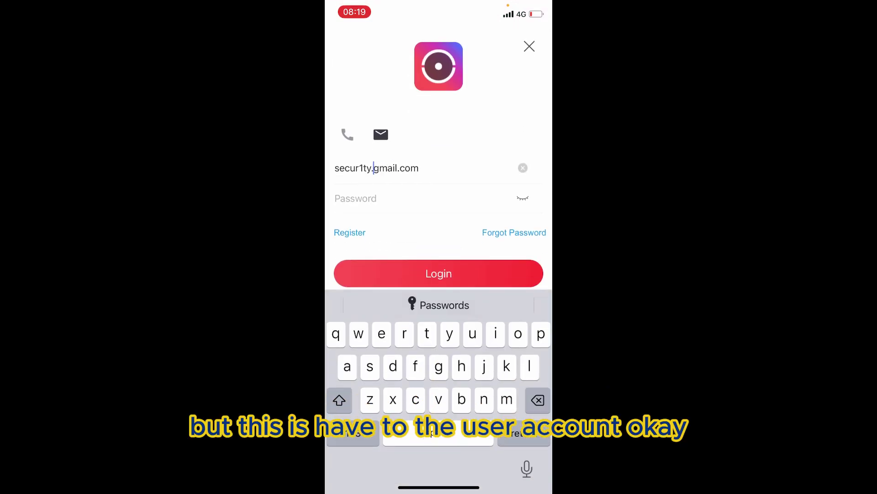
{"action": "type", "text": "wah"}
{"action": "left_click", "coordinate": [353, 433]}
{"action": "type", "text": "@"}
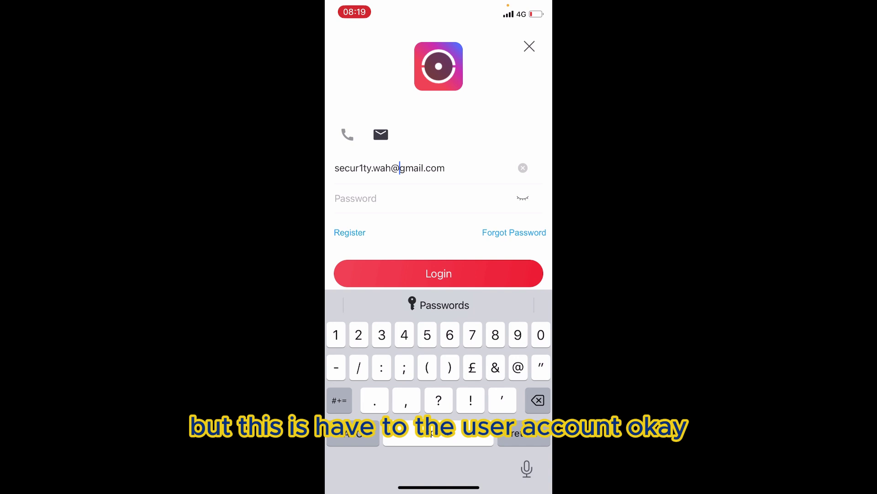
{"action": "key", "text": "Return"}
{"action": "left_click", "coordinate": [411, 198]}
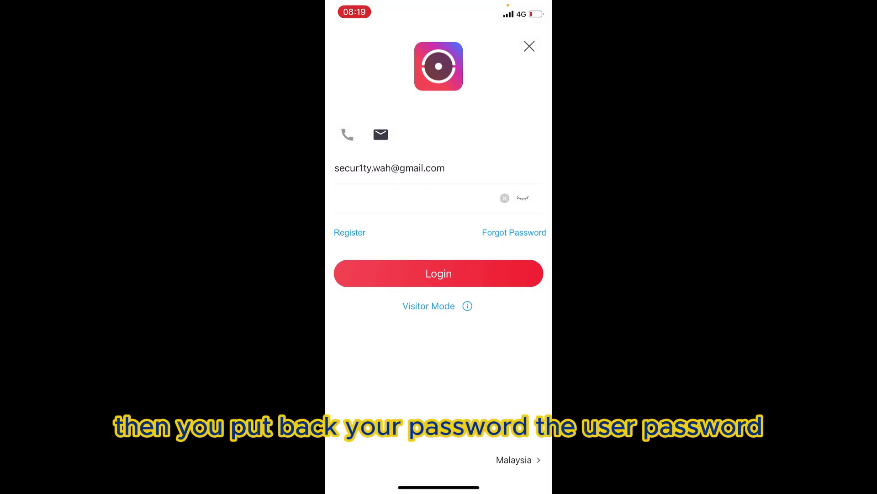
{"action": "left_click", "coordinate": [439, 273]}
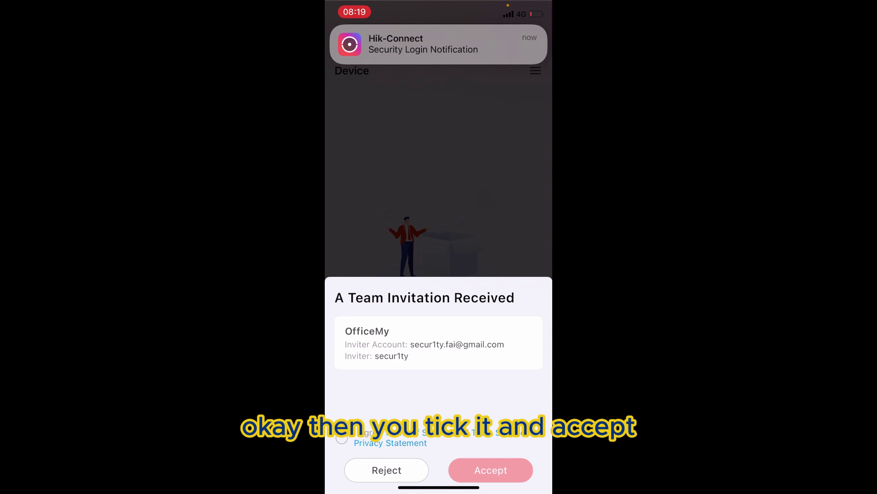
- Agree to the terms, accept the OfficeMy invitation, and decline saving the password
{"action": "left_click", "coordinate": [341, 438]}
{"action": "left_click", "coordinate": [491, 470]}
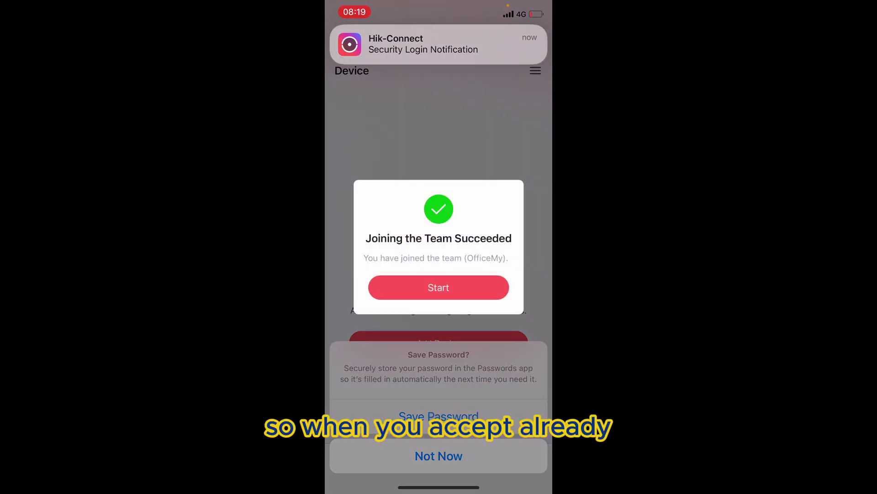
{"action": "left_click", "coordinate": [438, 287]}
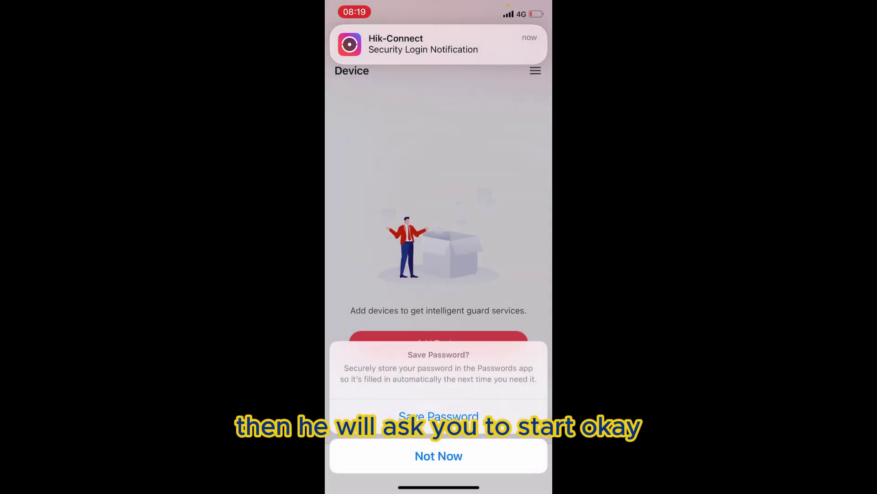
{"action": "left_click", "coordinate": [438, 456]}
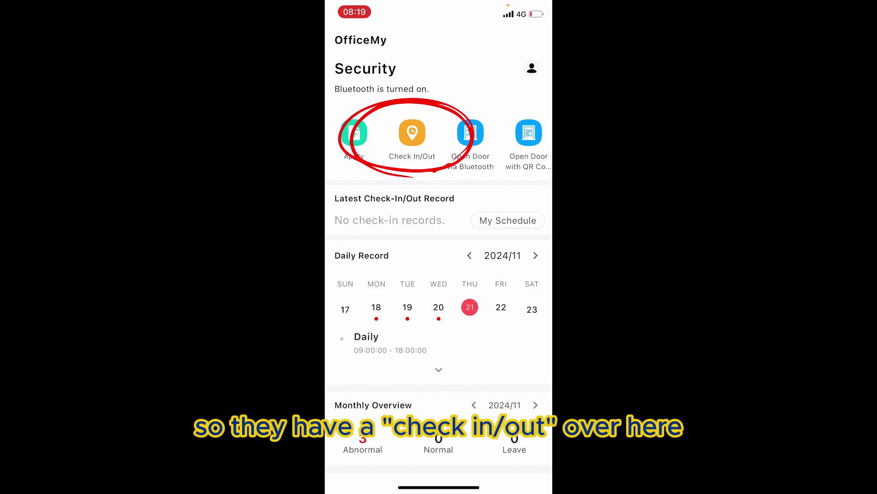
- Open the check-in form, add the remark 'i reach at site' and attach a photo
{"action": "left_click", "coordinate": [412, 132]}
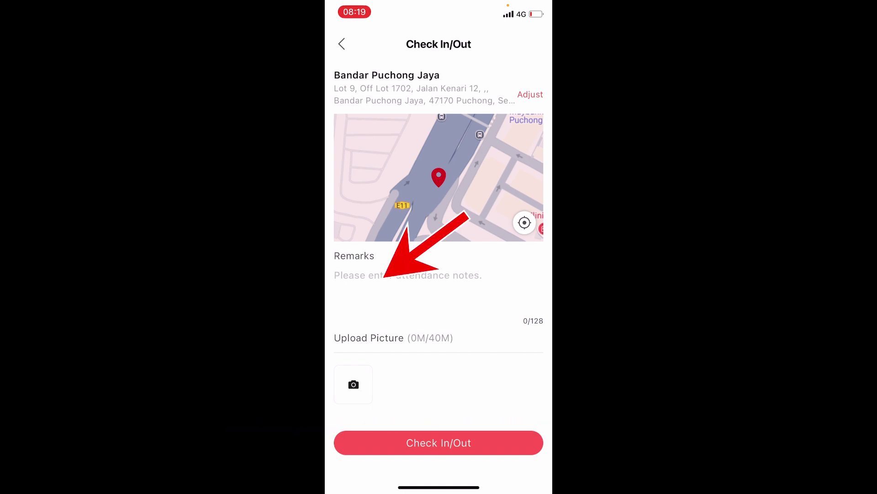
{"action": "left_click", "coordinate": [347, 275]}
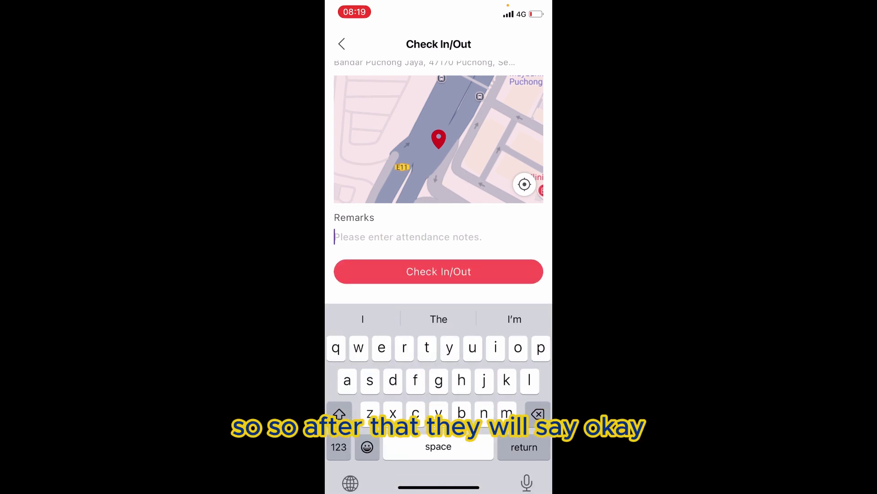
{"action": "type", "text": "i re"}
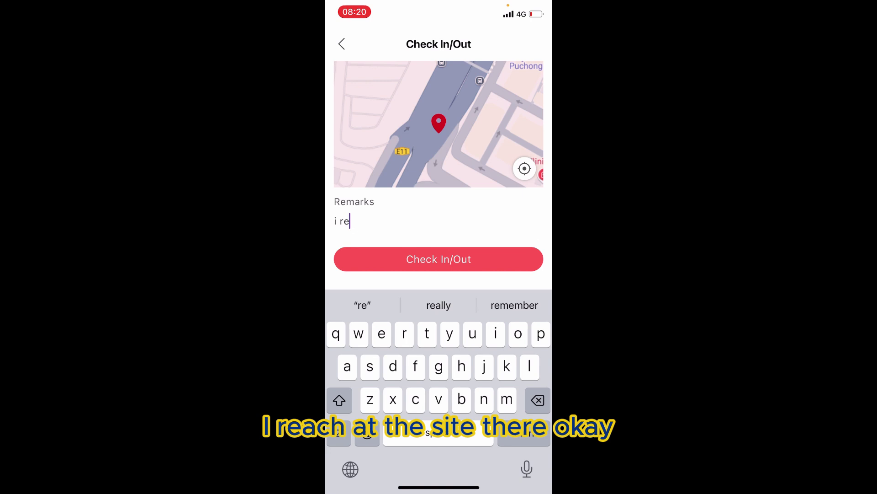
{"action": "type", "text": "ach at site"}
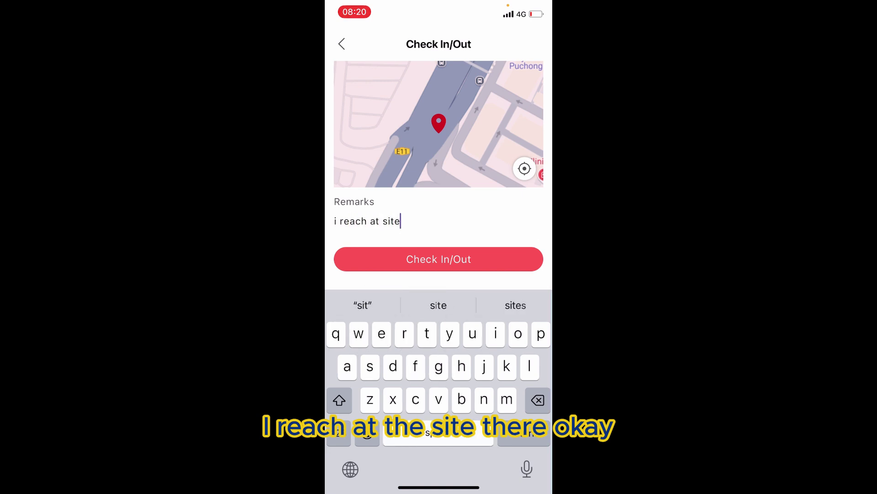
{"action": "scroll", "coordinate": [439, 137], "scroll_direction": "down", "scroll_amount": 3}
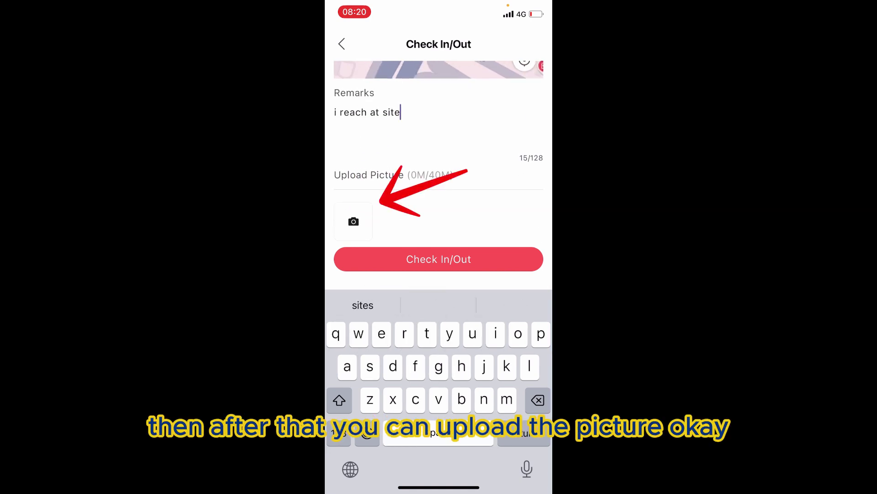
{"action": "left_click", "coordinate": [354, 208]}
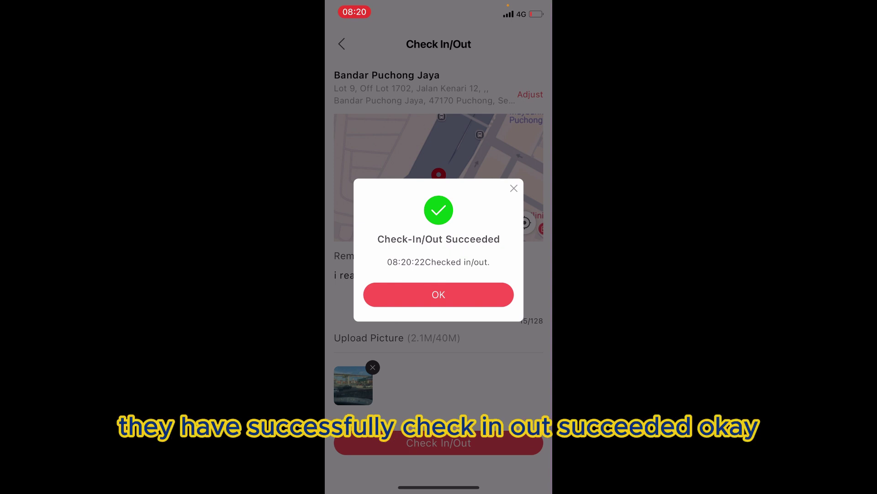
- Dismiss the check-in success message, reopen the check in/out form and review nearby locations without changing them
{"action": "left_click", "coordinate": [438, 294]}
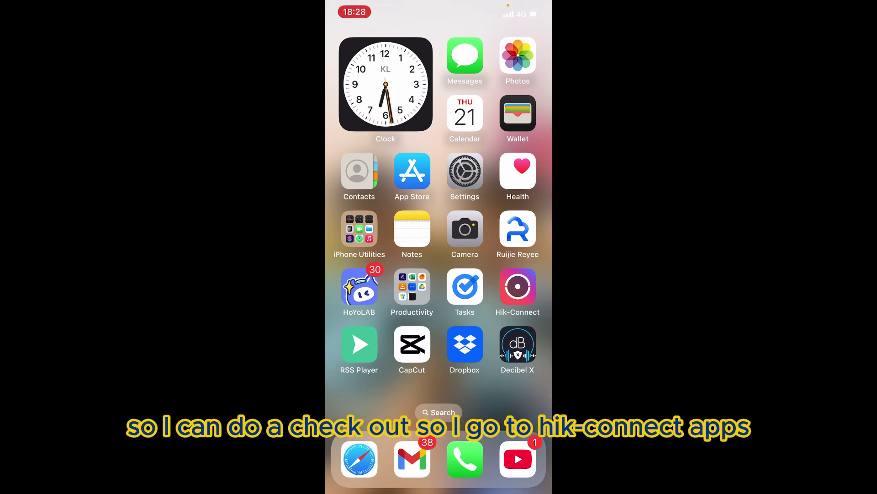
{"action": "left_click", "coordinate": [518, 286]}
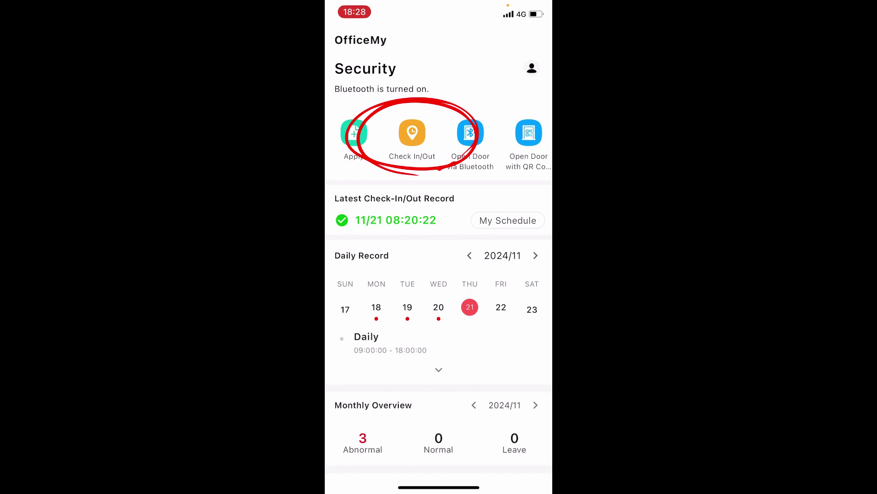
{"action": "left_click", "coordinate": [412, 133]}
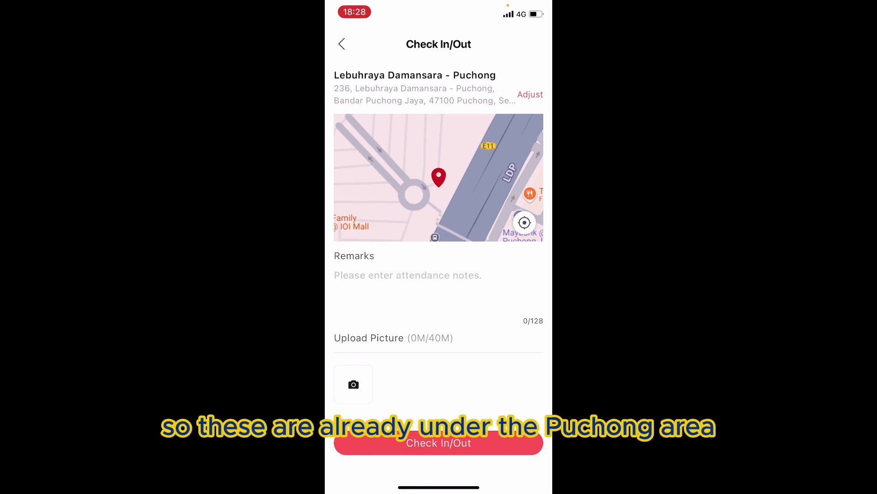
{"action": "left_click_drag", "start_coordinate": [411, 178], "coordinate": [442, 188]}
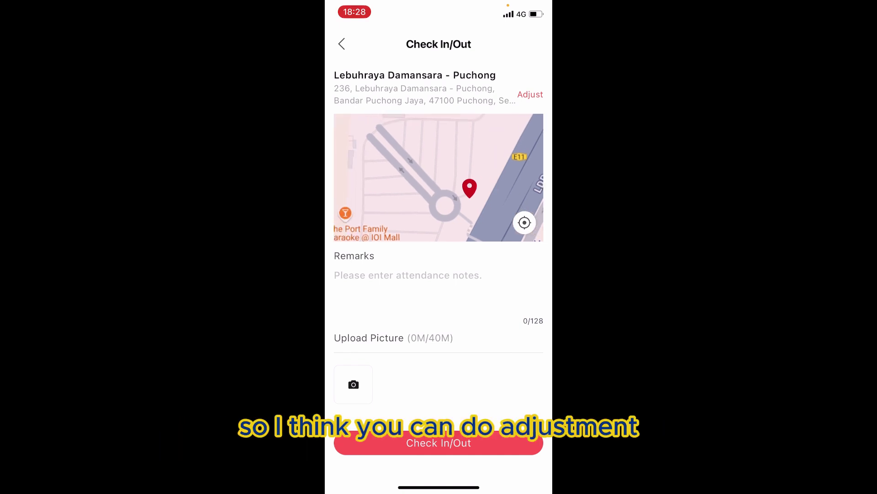
{"action": "left_click", "coordinate": [530, 94]}
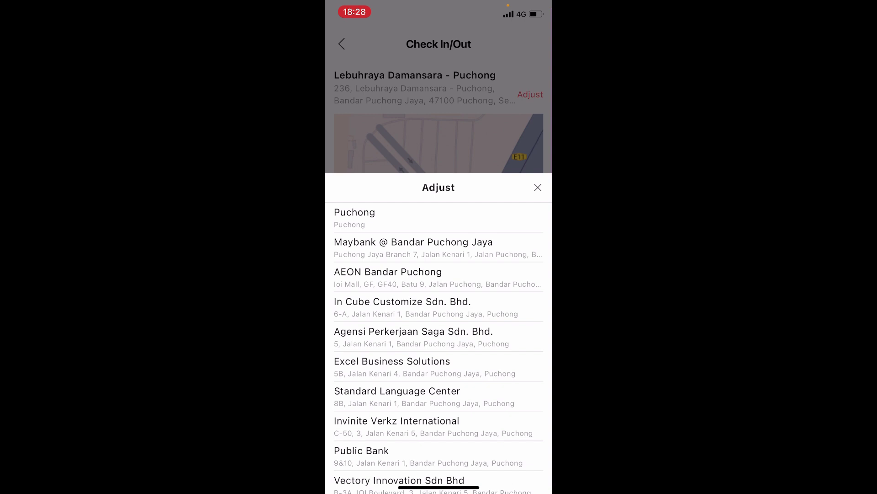
{"action": "scroll", "coordinate": [438, 343], "scroll_direction": "down", "scroll_amount": 3}
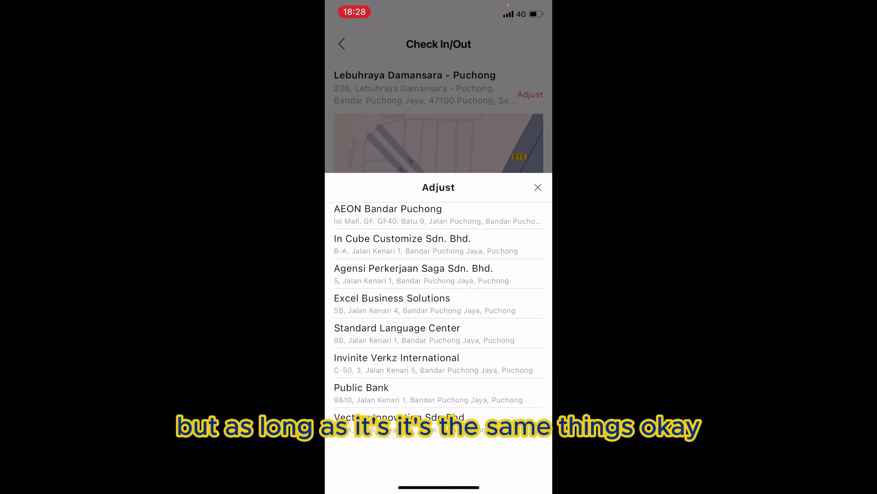
{"action": "scroll", "coordinate": [439, 320], "scroll_direction": "up", "scroll_amount": 2}
{"action": "left_click", "coordinate": [538, 188]}
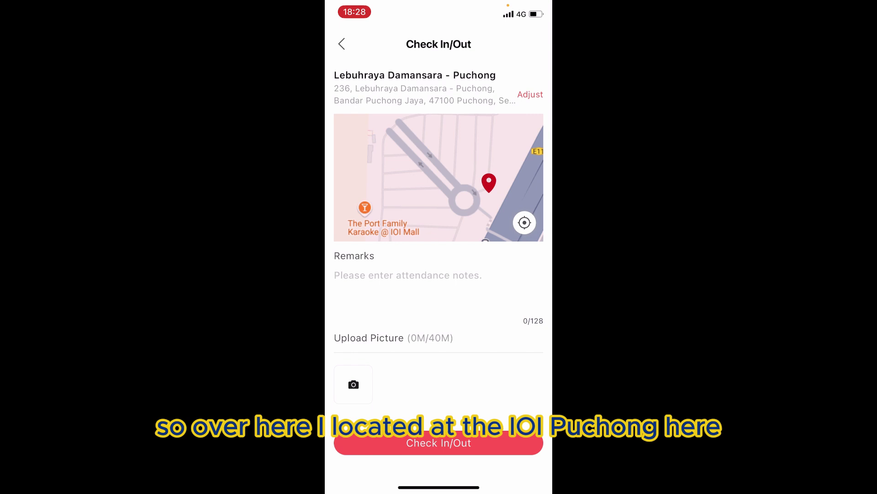
- Add the remark 'check out ioi puchong' and attach a camera photo
{"action": "left_click", "coordinate": [408, 275]}
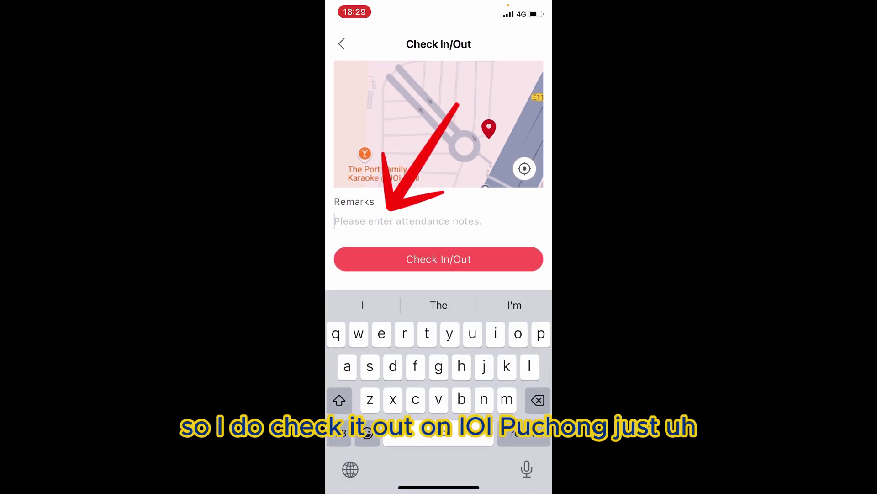
{"action": "type", "text": "check o"}
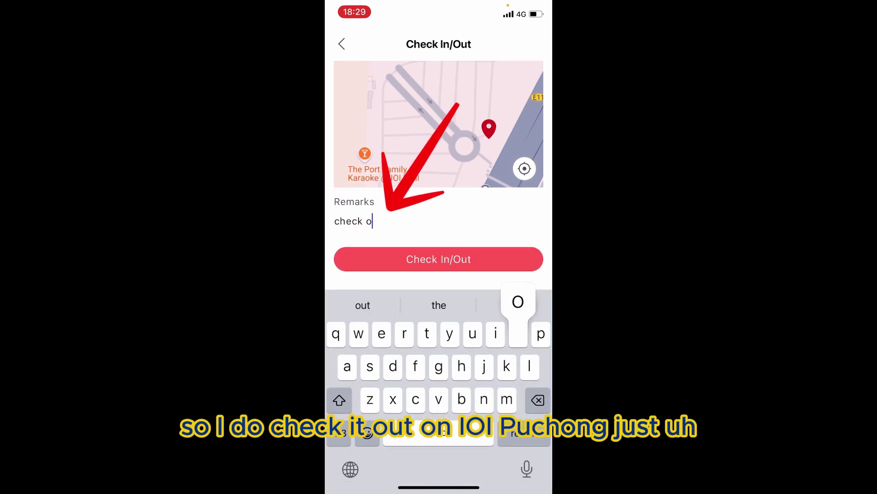
{"action": "type", "text": "ut ioi puchong"}
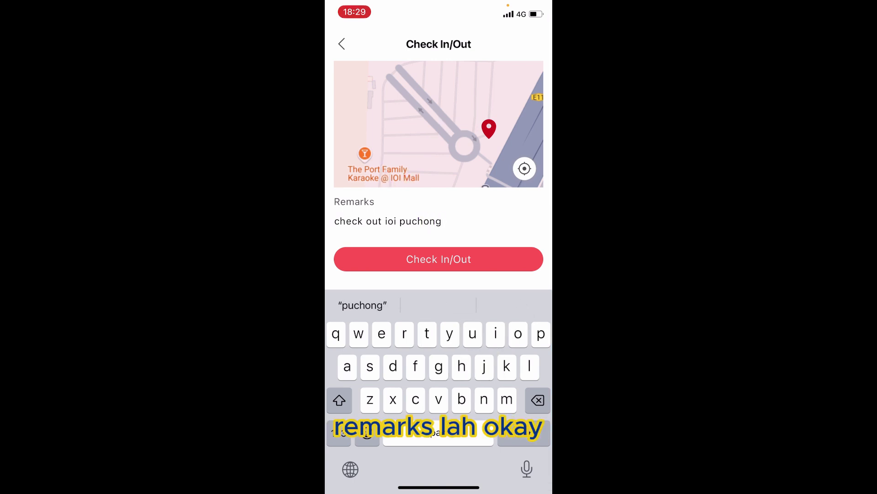
{"action": "scroll", "coordinate": [439, 160], "scroll_direction": "down", "scroll_amount": 3}
{"action": "left_click", "coordinate": [354, 221]}
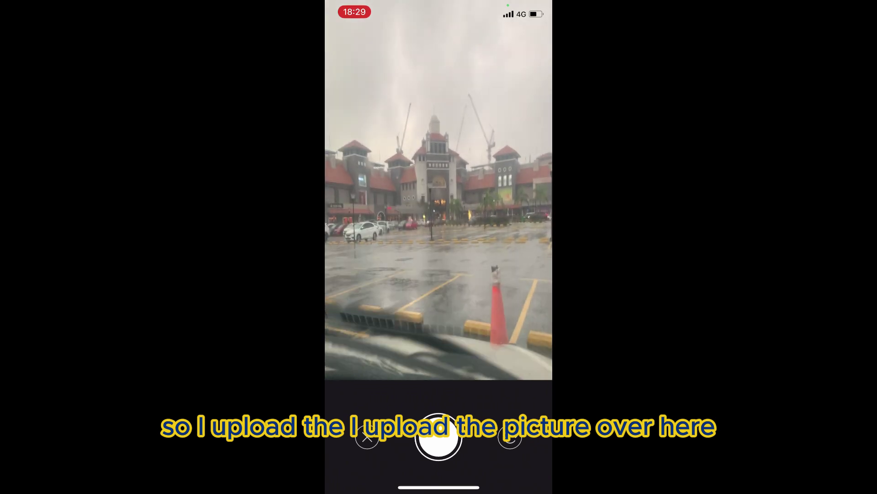
{"action": "left_click", "coordinate": [438, 436]}
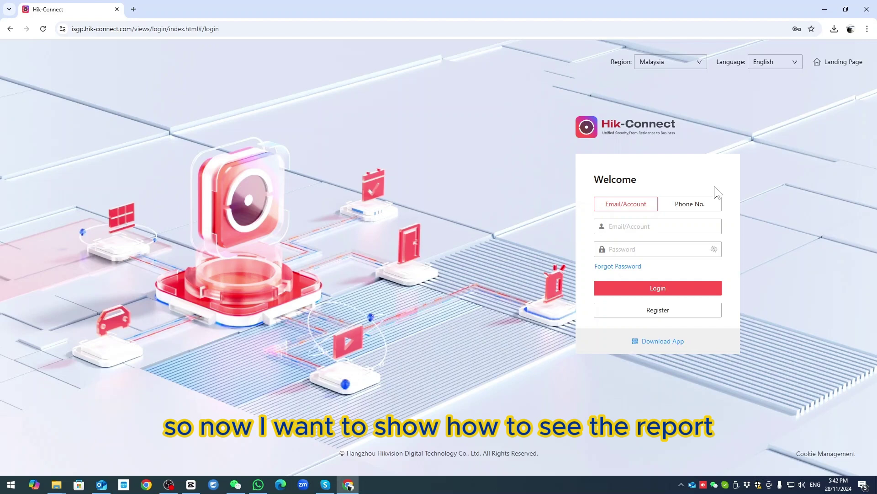
- Log in to the web portal with the admin account e-mail and password
{"action": "left_click", "coordinate": [654, 226]}
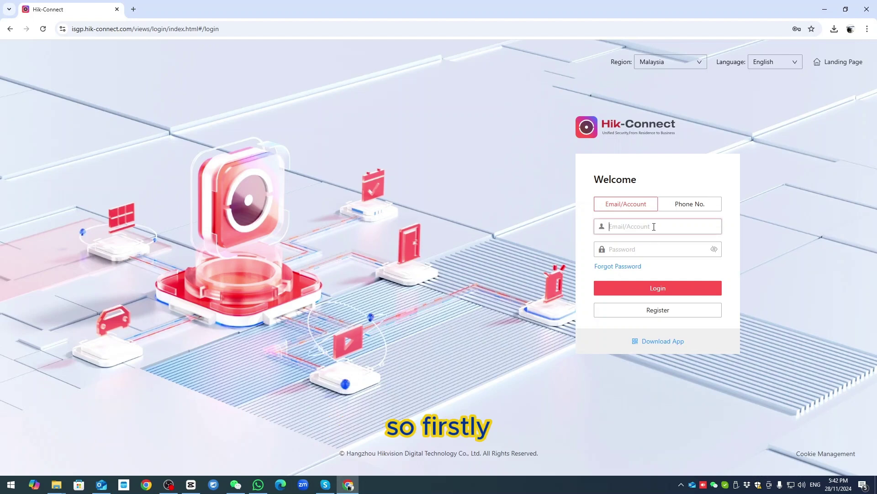
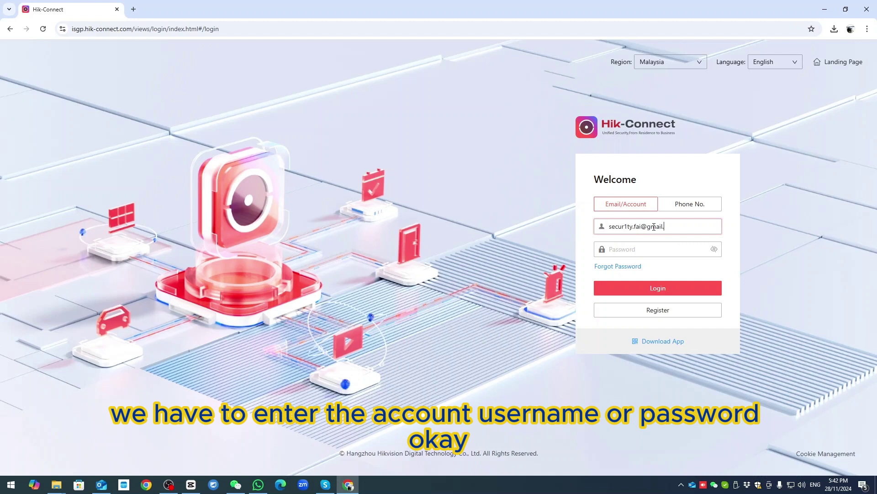
{"action": "key", "text": "Tab"}
{"action": "type", "text": "******"}
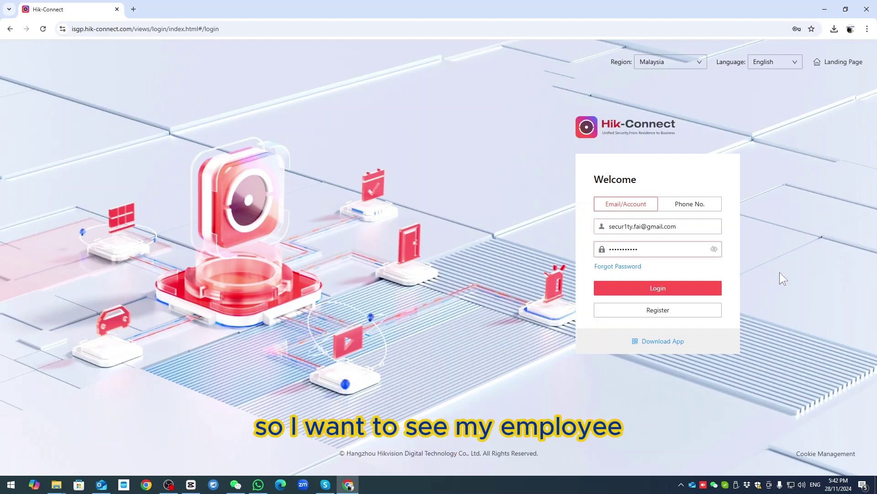
{"action": "left_click", "coordinate": [666, 289]}
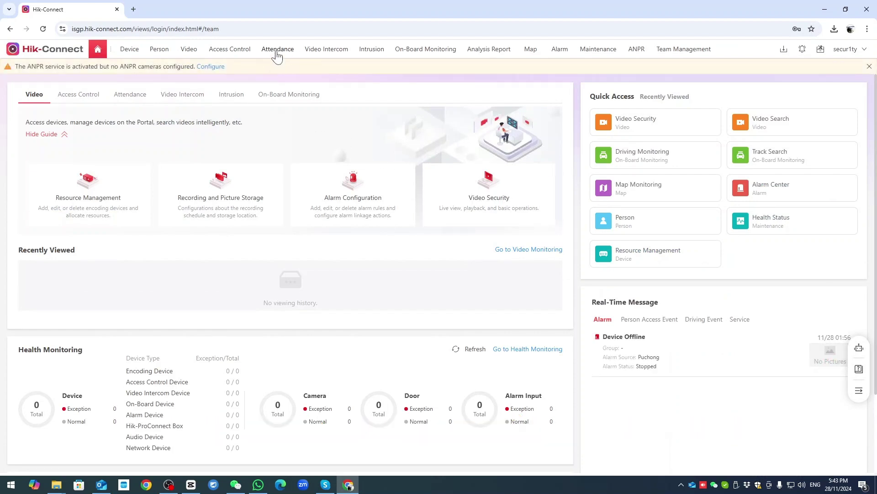
- Open the Total Time Card attendance report, keeping Yesterday as the period, and launch Recalculate
{"action": "left_click", "coordinate": [277, 51]}
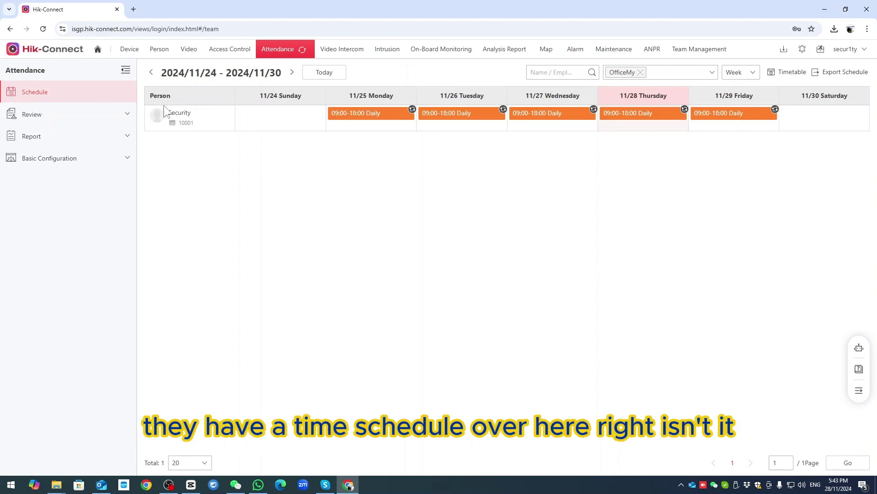
{"action": "left_click", "coordinate": [65, 143]}
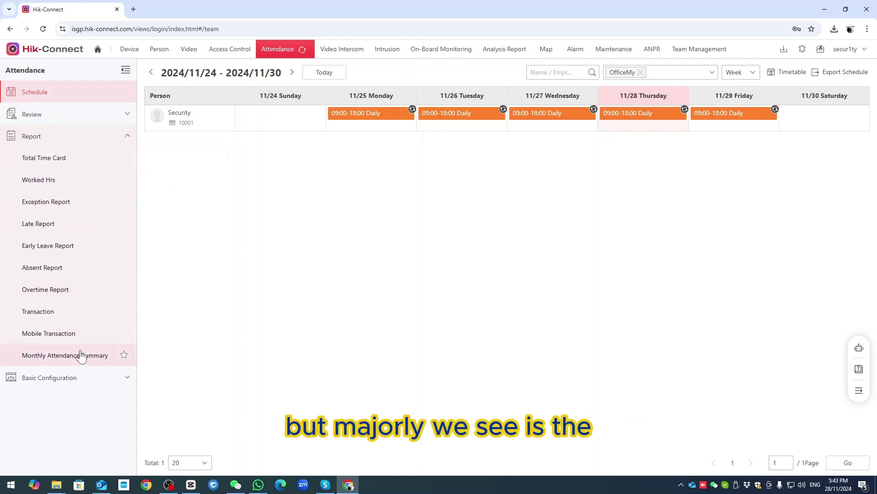
{"action": "left_click", "coordinate": [50, 158]}
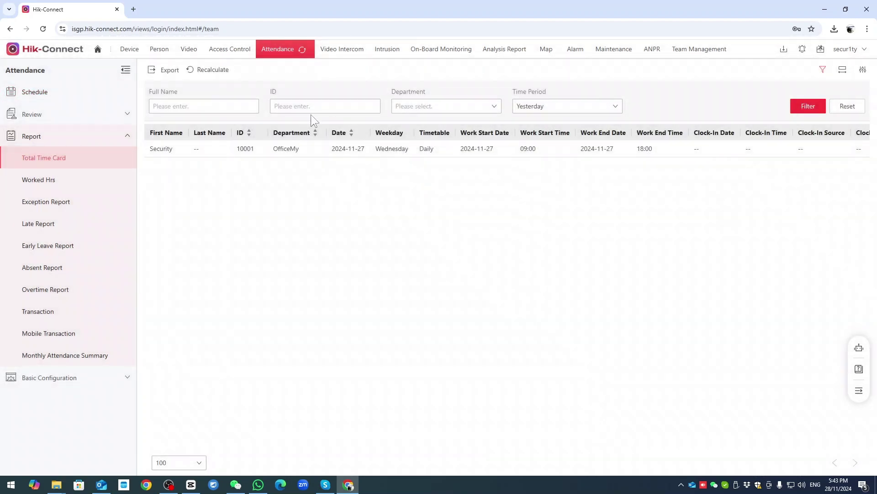
{"action": "left_click", "coordinate": [616, 106]}
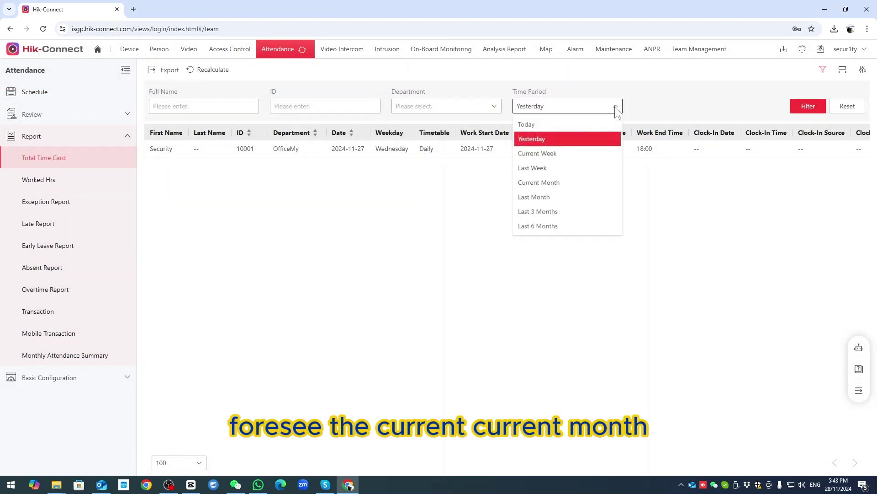
{"action": "left_click", "coordinate": [687, 96]}
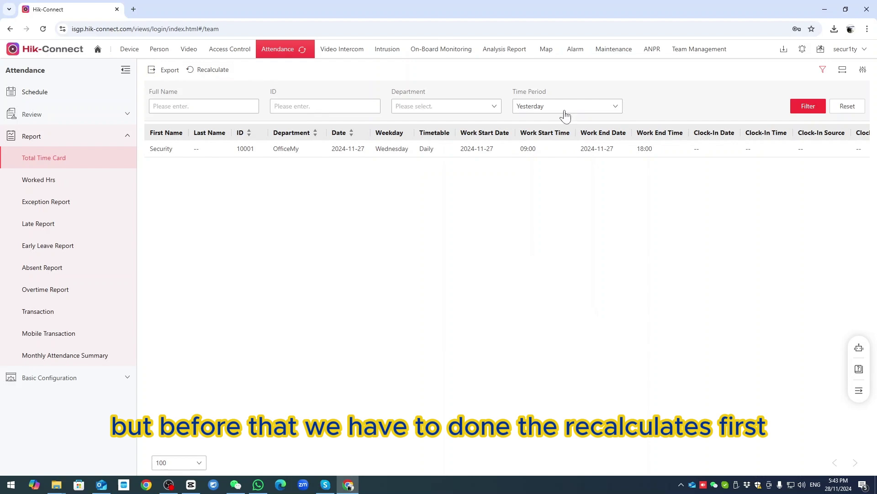
{"action": "left_click", "coordinate": [227, 78]}
- Recalculate attendance for the range 2024/11/01 to 2024/11/28
{"action": "left_click", "coordinate": [766, 157]}
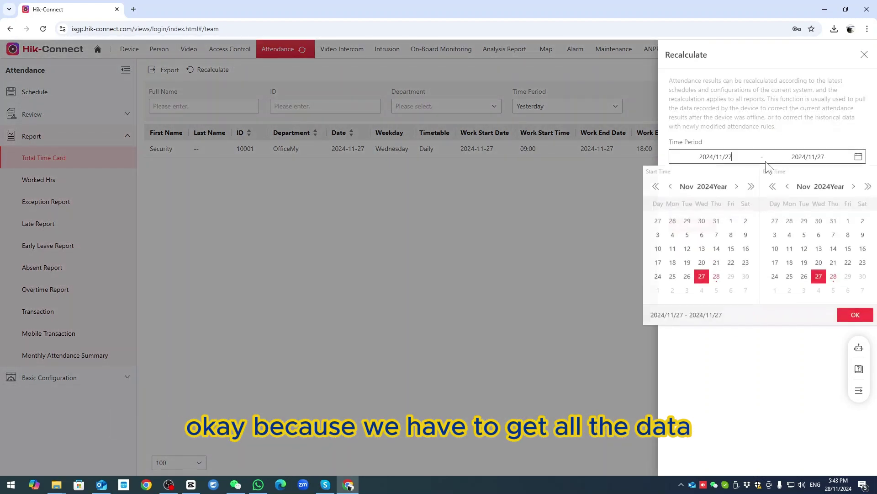
{"action": "left_click", "coordinate": [731, 224]}
{"action": "left_click", "coordinate": [833, 283]}
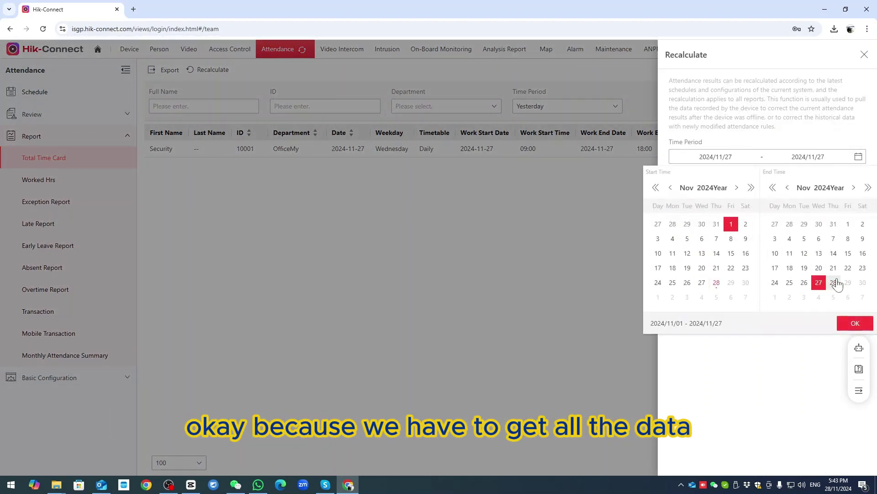
{"action": "left_click", "coordinate": [853, 322]}
{"action": "left_click", "coordinate": [705, 224]}
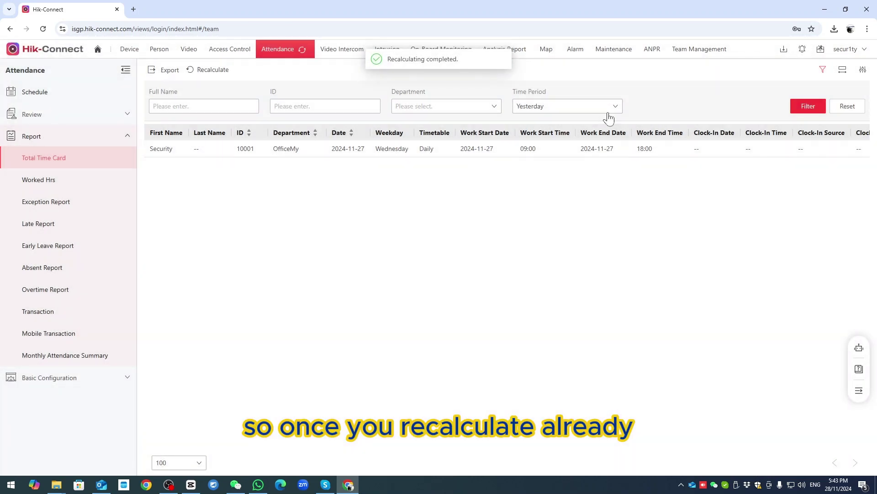
- Filter the Total Time Card report to the Current Month
{"action": "left_click", "coordinate": [615, 106]}
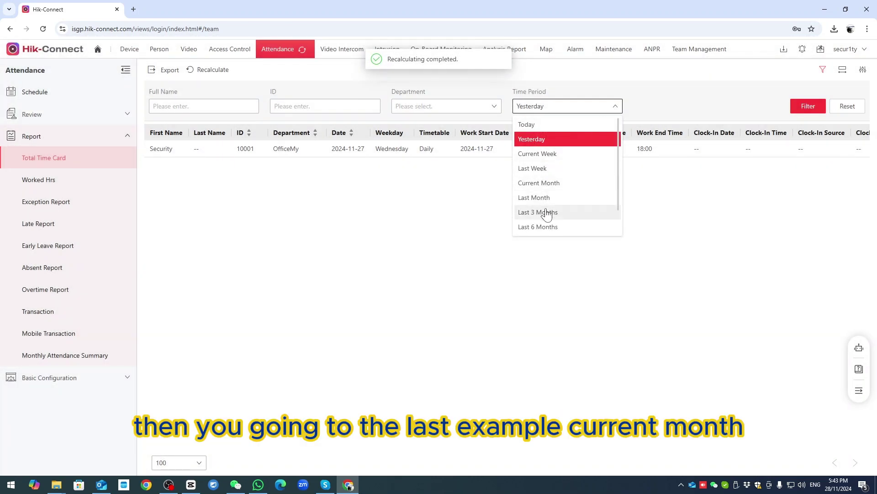
{"action": "left_click", "coordinate": [554, 185]}
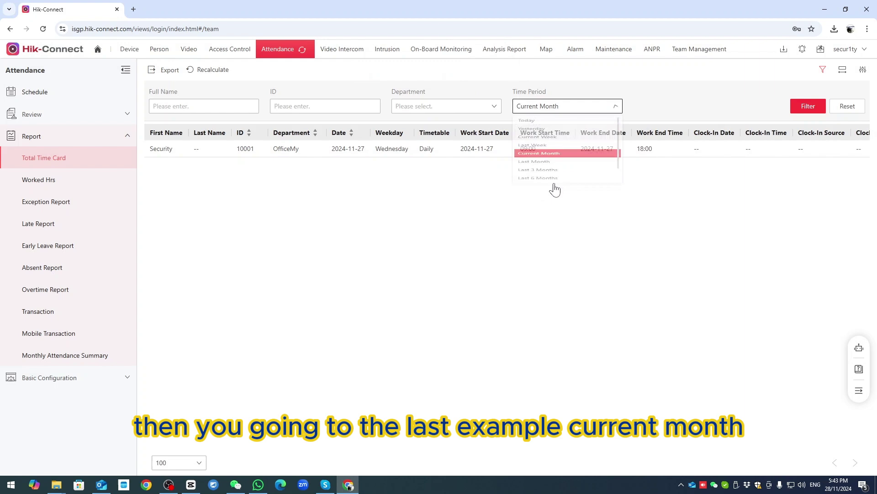
{"action": "left_click", "coordinate": [814, 110]}
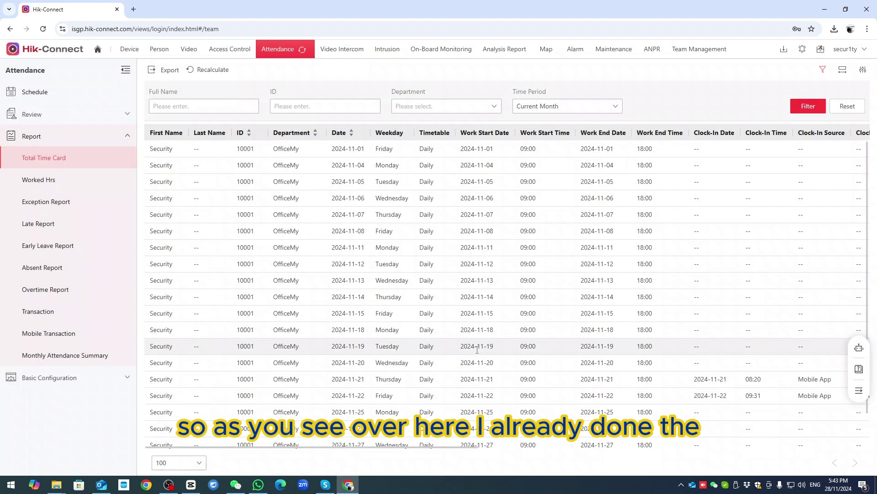
{"action": "scroll", "coordinate": [300, 359], "scroll_direction": "down", "scroll_amount": 1}
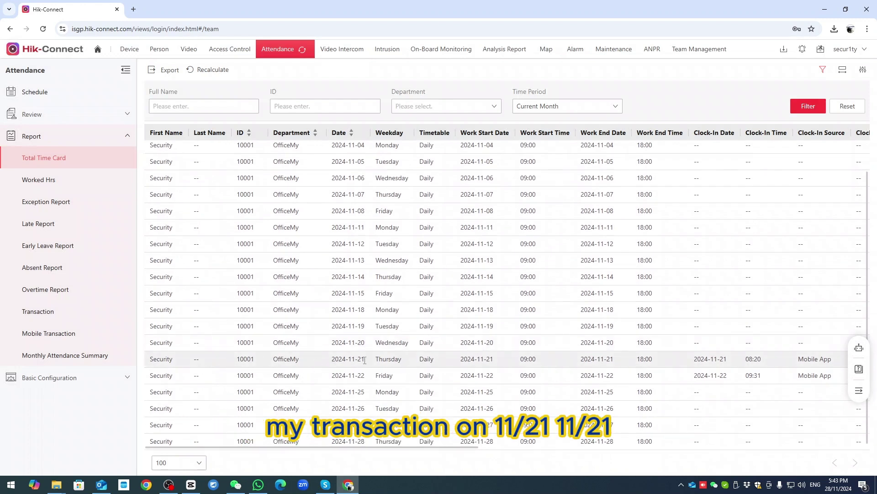
{"action": "left_click_drag", "start_coordinate": [350, 360], "coordinate": [366, 359]}
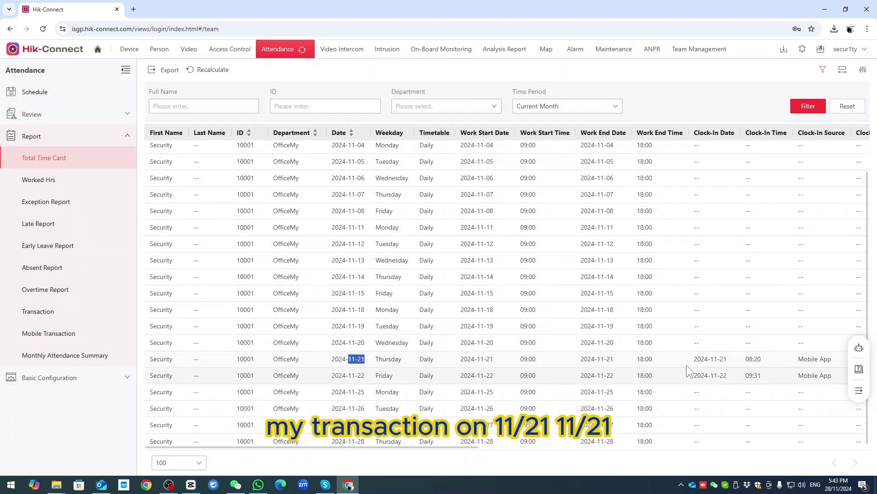
{"action": "left_click_drag", "start_coordinate": [710, 358], "coordinate": [735, 359]}
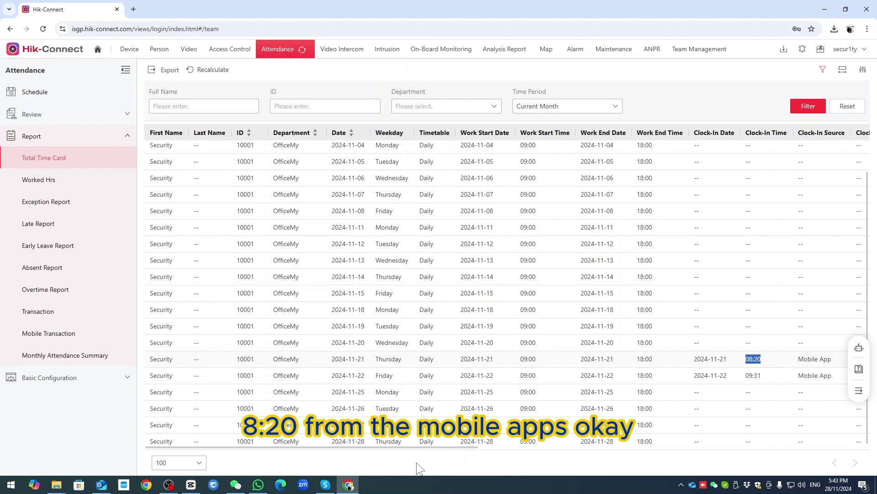
{"action": "left_click", "coordinate": [446, 451]}
{"action": "left_click_drag", "start_coordinate": [447, 452], "coordinate": [577, 442]}
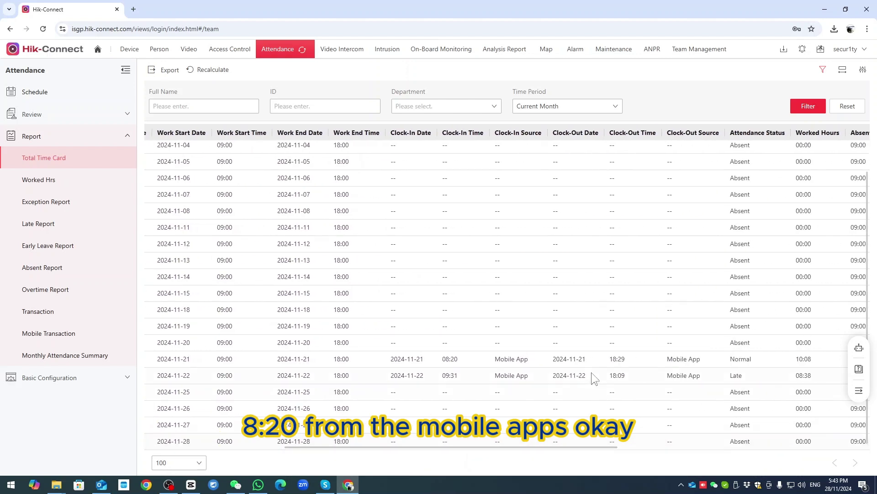
{"action": "triple_click", "coordinate": [665, 359]}
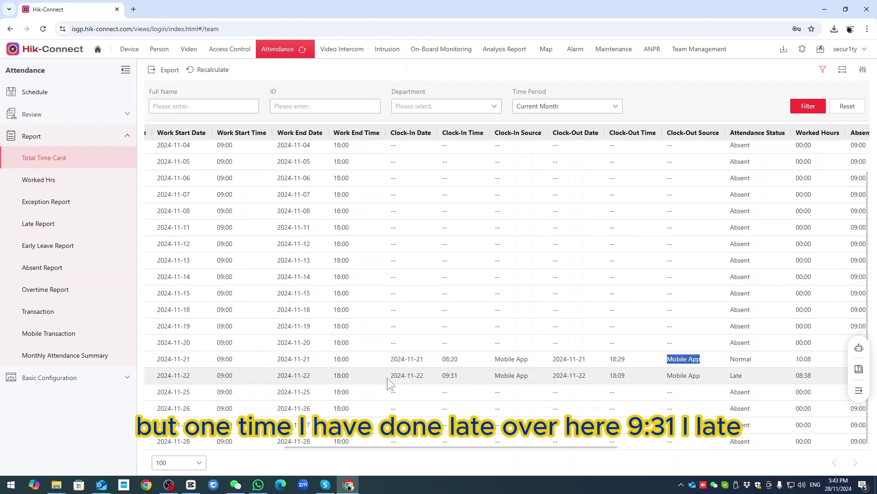
{"action": "left_click_drag", "start_coordinate": [387, 377], "coordinate": [457, 379]}
{"action": "left_click", "coordinate": [444, 378]}
{"action": "double_click", "coordinate": [737, 378]}
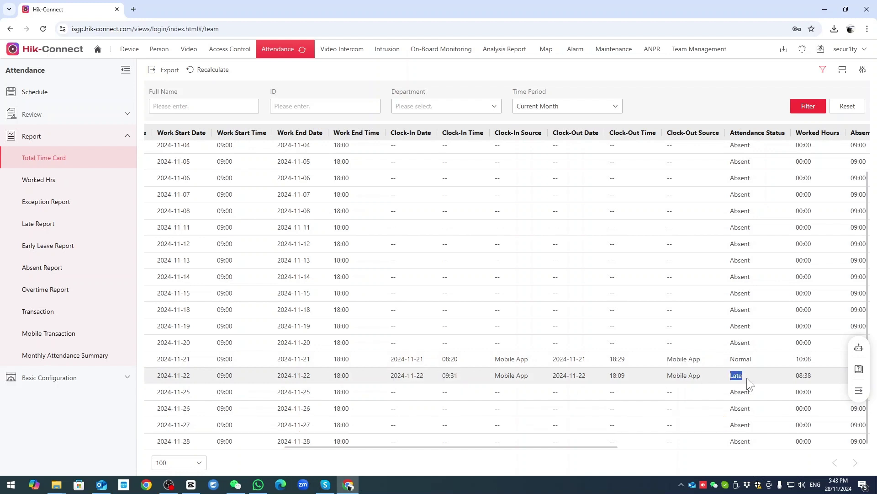
{"action": "left_click_drag", "start_coordinate": [585, 447], "coordinate": [672, 444]}
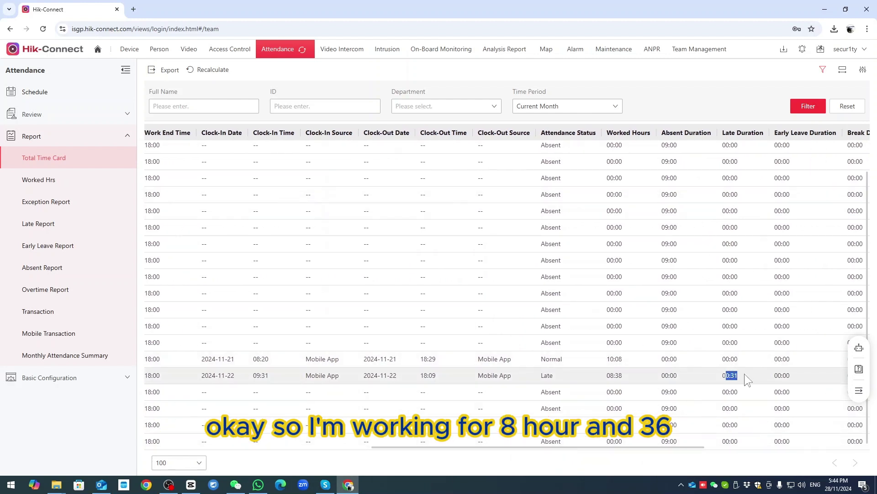
{"action": "left_click_drag", "start_coordinate": [607, 375], "coordinate": [619, 375]}
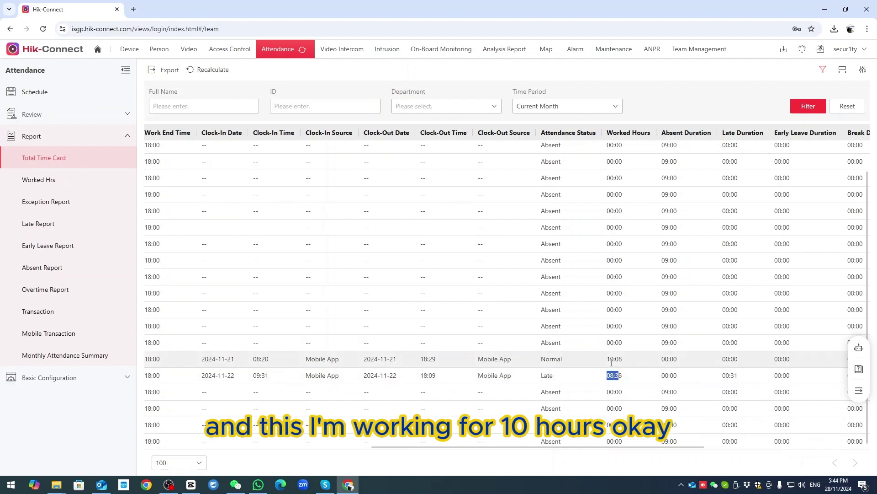
{"action": "left_click", "coordinate": [627, 454]}
{"action": "scroll", "coordinate": [627, 453], "scroll_direction": "left", "scroll_amount": 10}
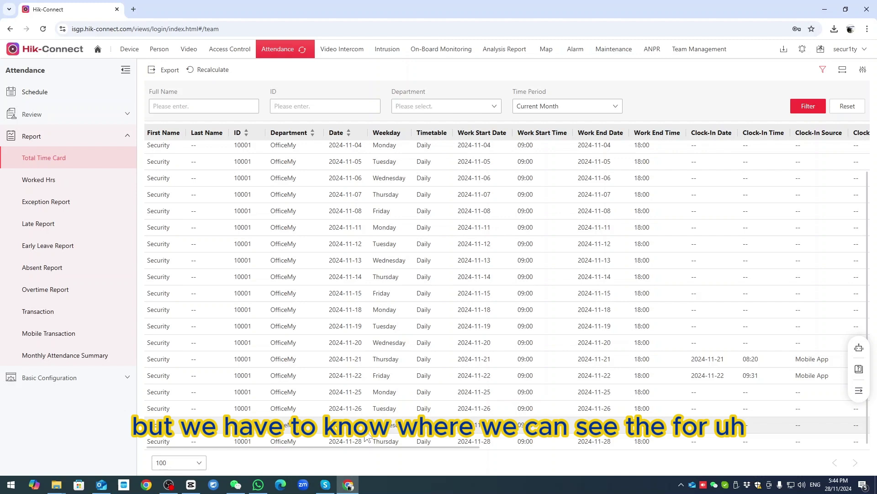
- Open the Mobile Transaction report and preview photos of the first check-in and the IOI Boulevard check-out
{"action": "left_click", "coordinate": [76, 335]}
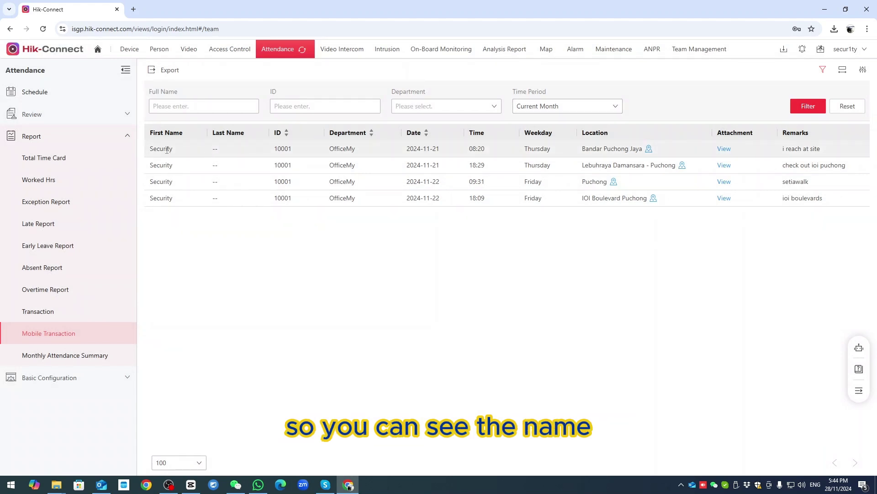
{"action": "left_click_drag", "start_coordinate": [174, 149], "coordinate": [152, 149]}
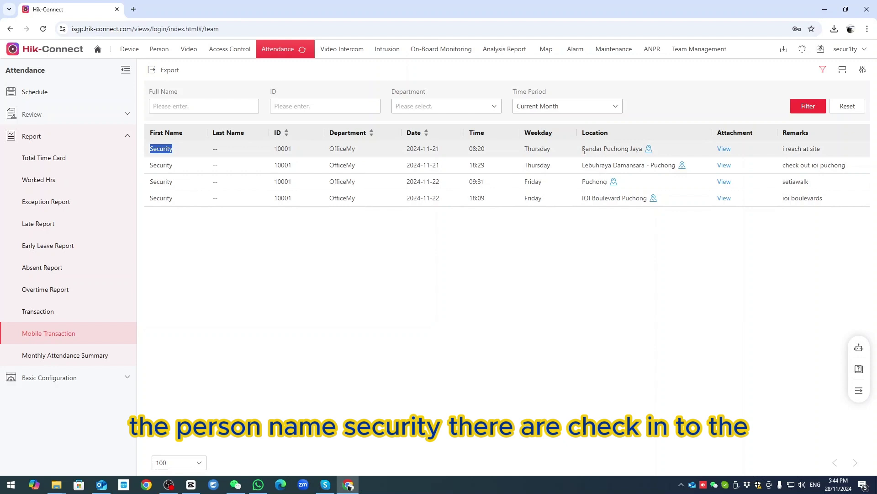
{"action": "left_click_drag", "start_coordinate": [585, 150], "coordinate": [644, 150]}
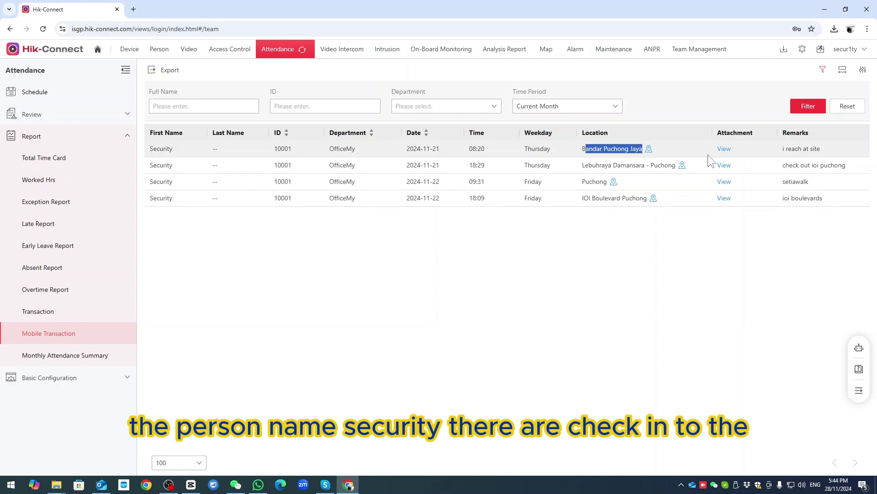
{"action": "left_click", "coordinate": [726, 149]}
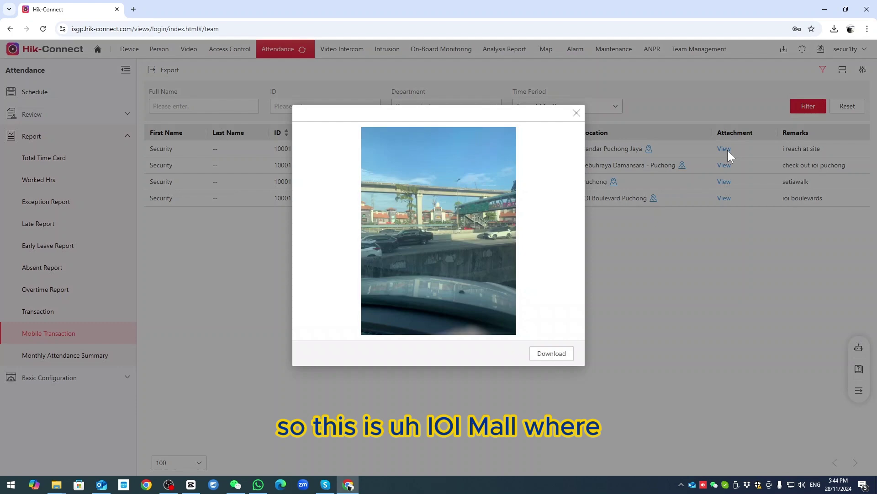
{"action": "left_click", "coordinate": [576, 113]}
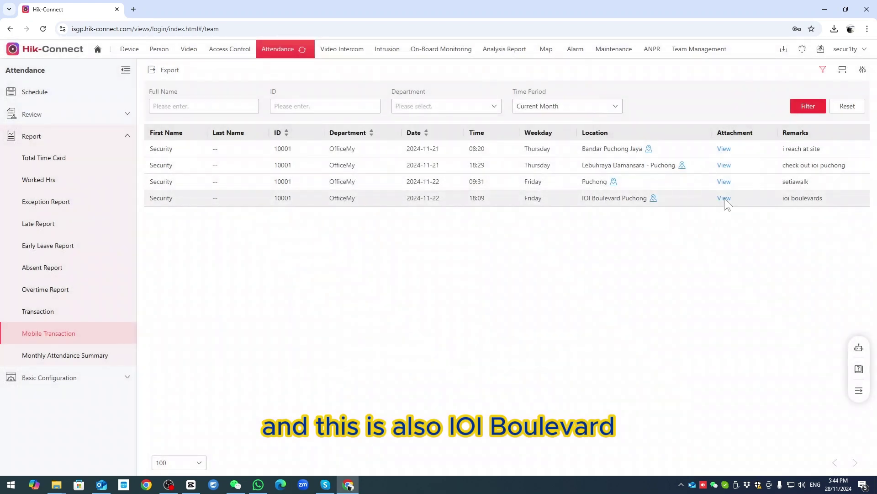
{"action": "left_click", "coordinate": [724, 200]}
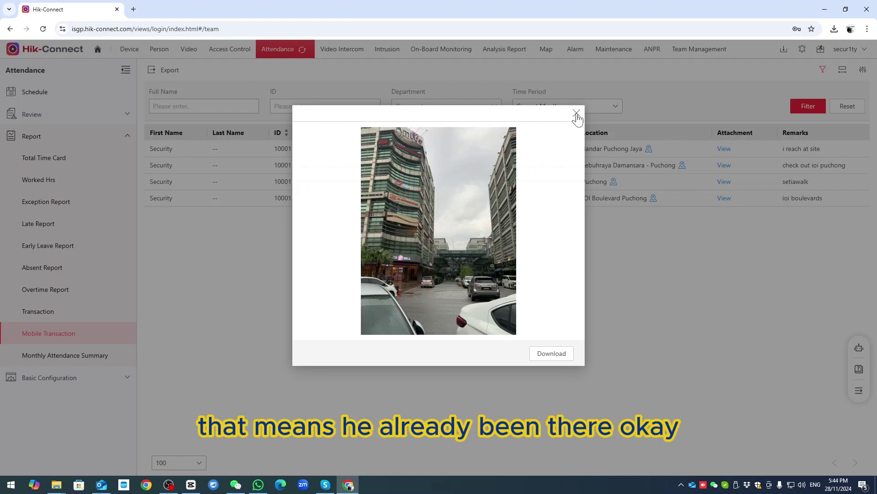
{"action": "left_click", "coordinate": [576, 113]}
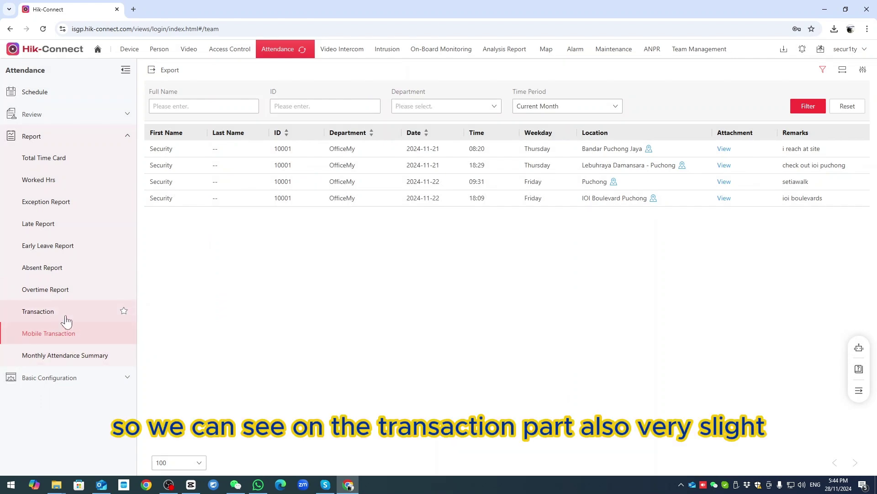
{"action": "left_click", "coordinate": [65, 315]}
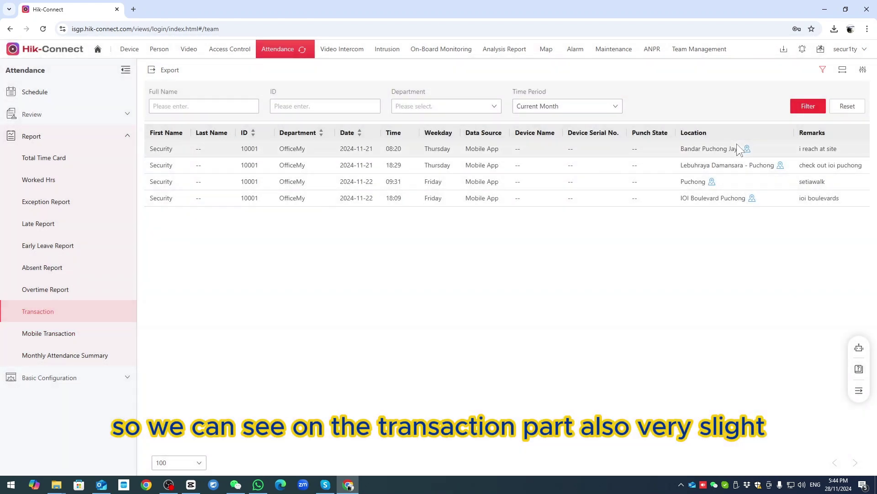
{"action": "left_click_drag", "start_coordinate": [806, 149], "coordinate": [844, 149]}
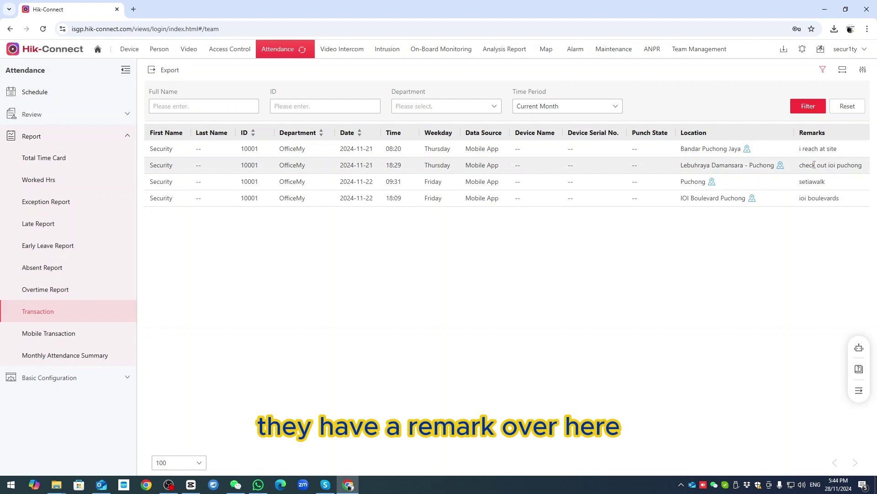
{"action": "left_click_drag", "start_coordinate": [816, 198], "coordinate": [840, 211]}
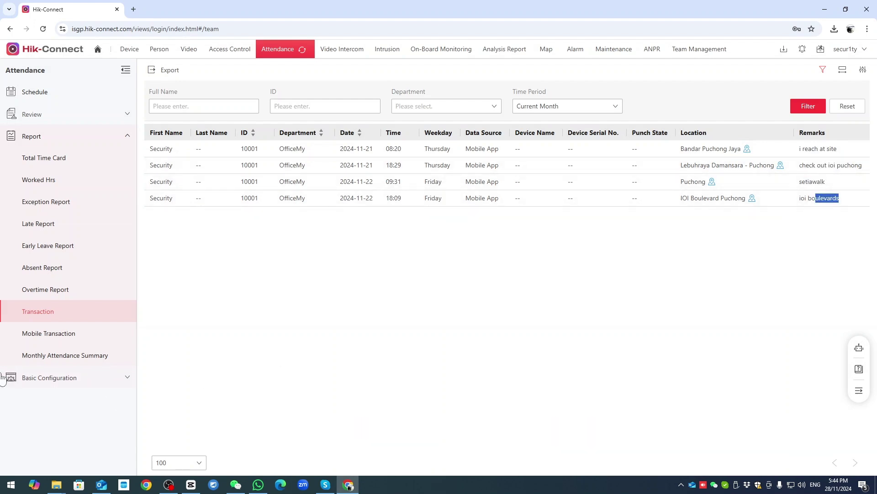
{"action": "left_click", "coordinate": [84, 333]}
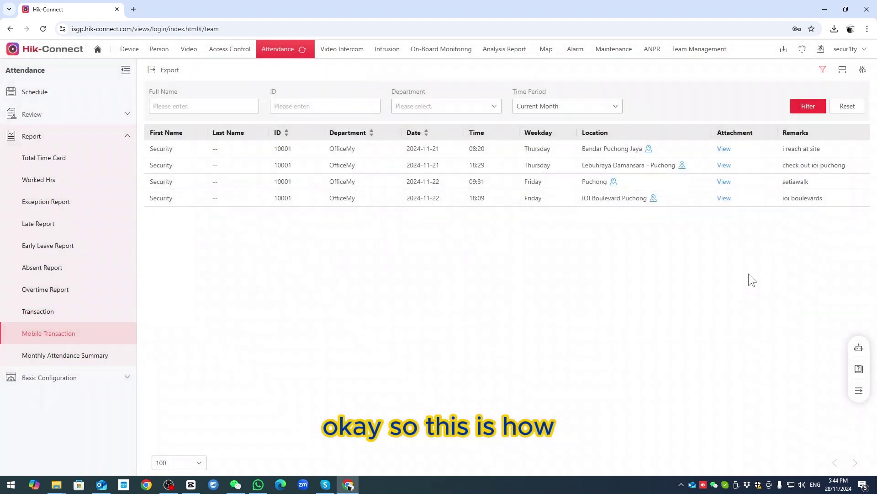